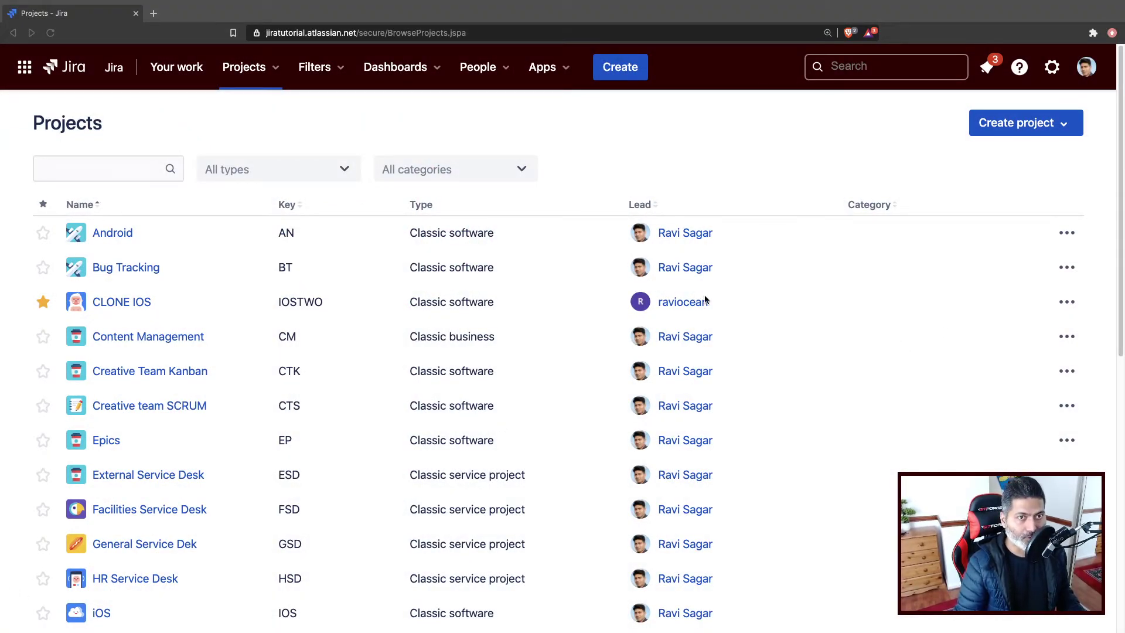
# Start a new Bug in the Android (AN) project with the summary "This is a new bug".
pyautogui.click(572, 158)
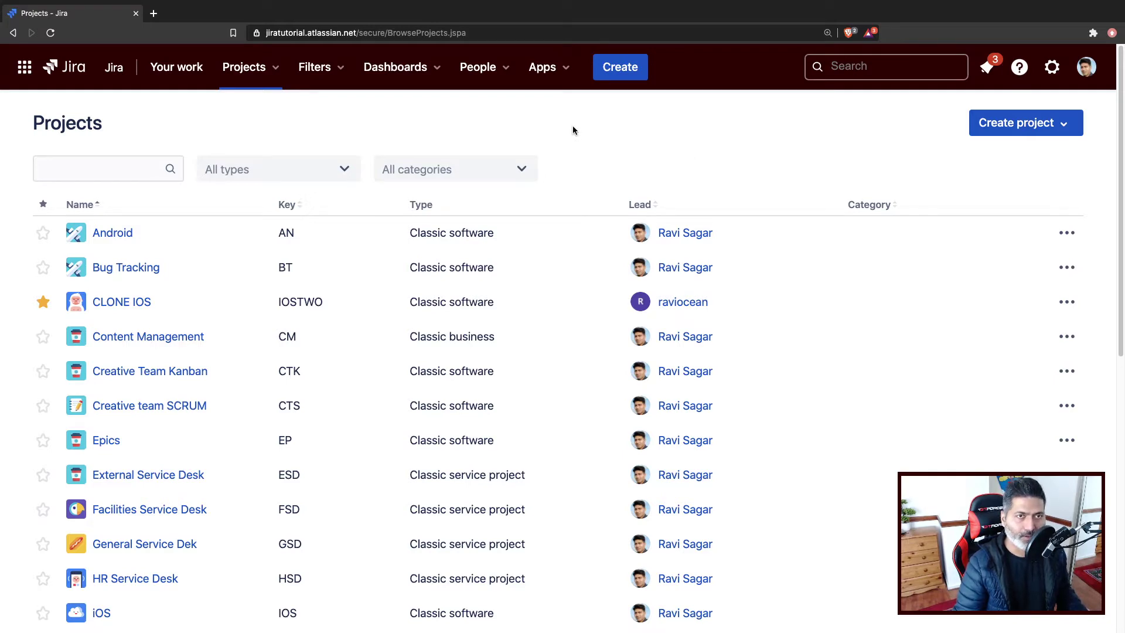
pyautogui.click(622, 70)
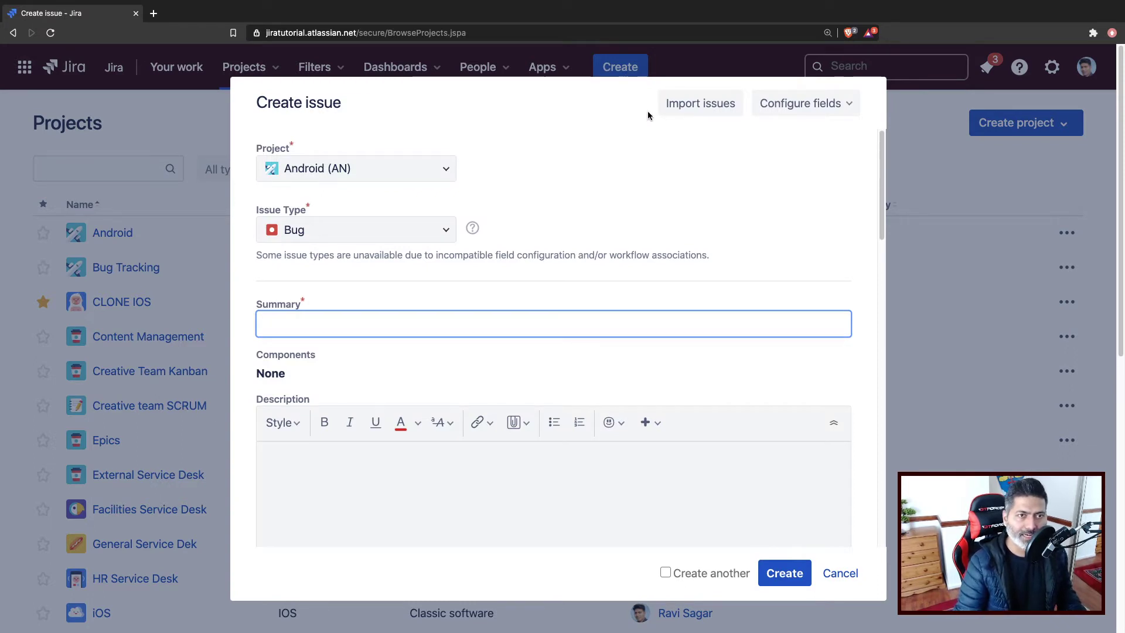
pyautogui.click(449, 320)
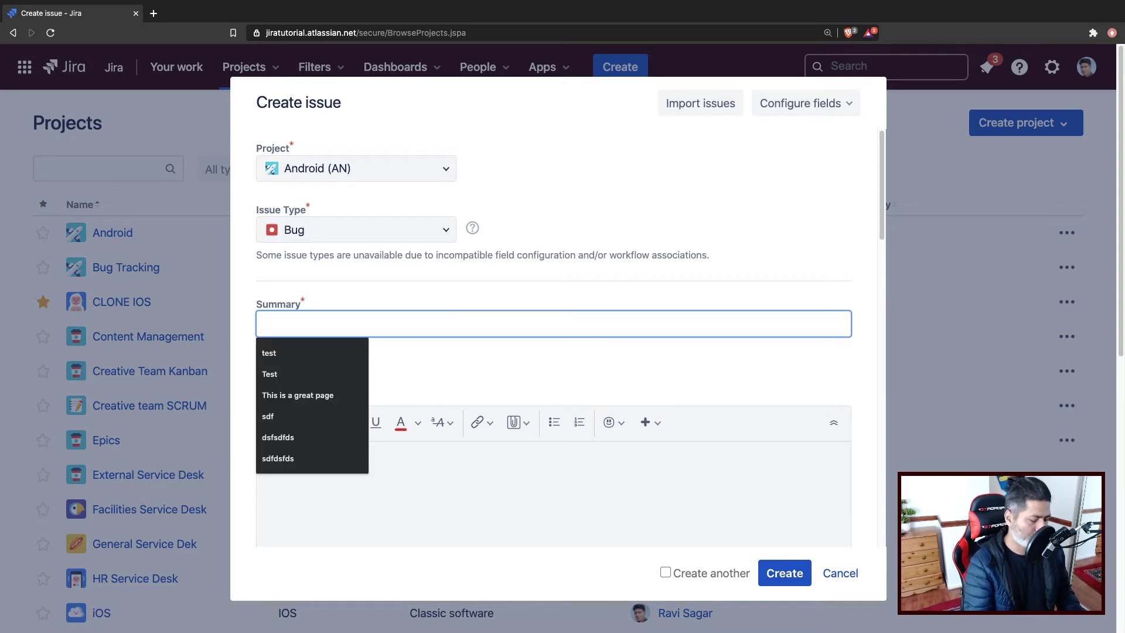
pyautogui.write('This ')
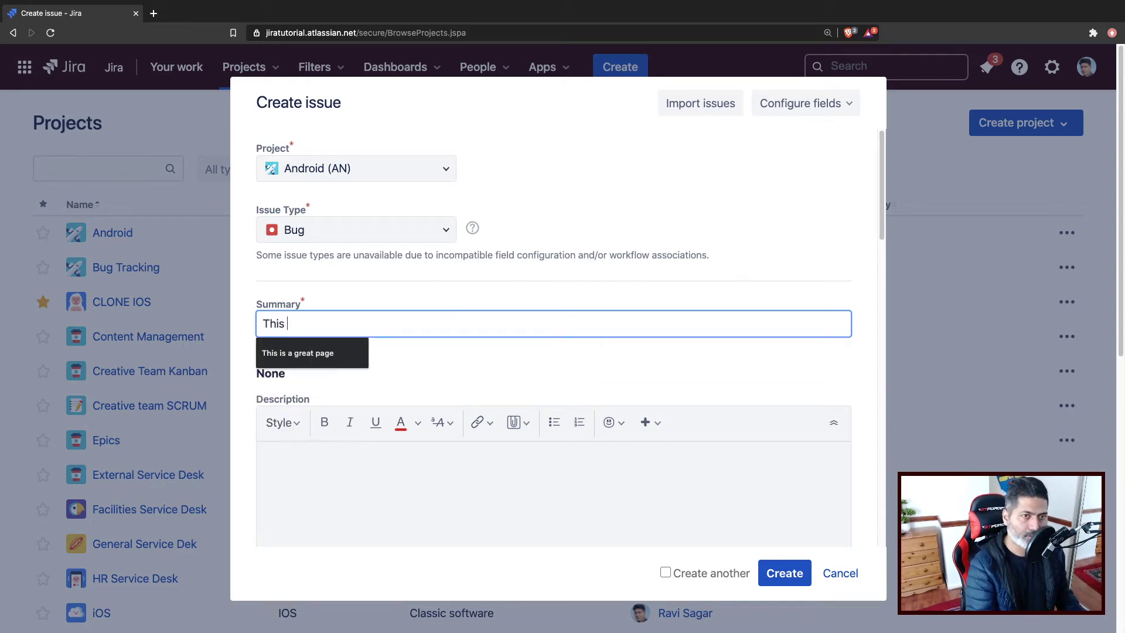
pyautogui.write('is a new bug')
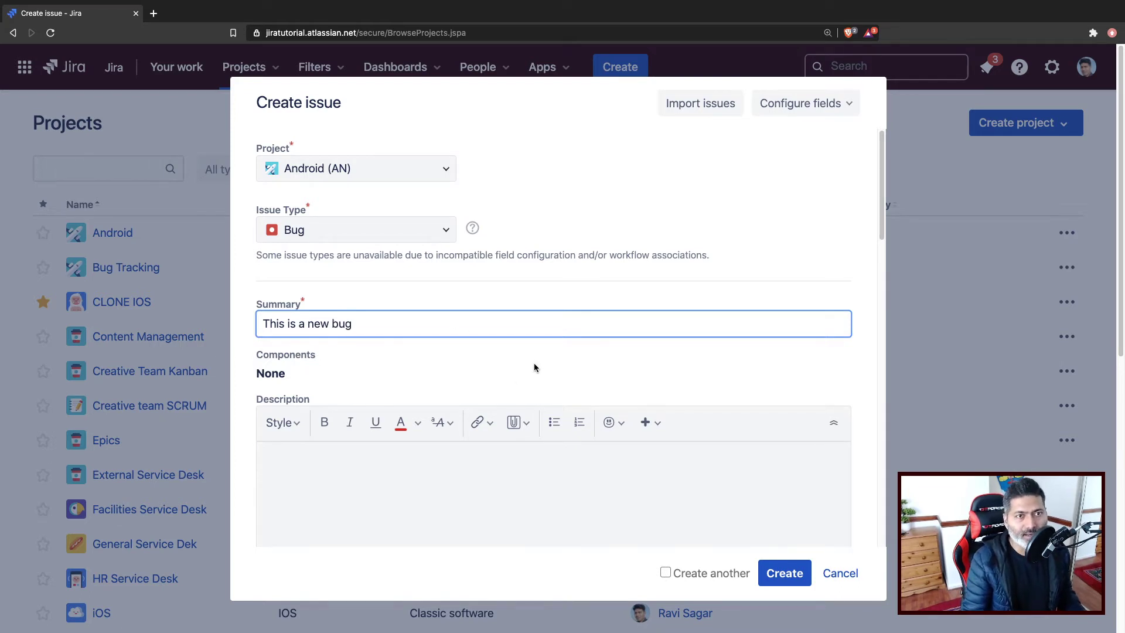
# Set the new bug's priority to Highest and add the Admin label.
pyautogui.scroll(-6, 536, 362)
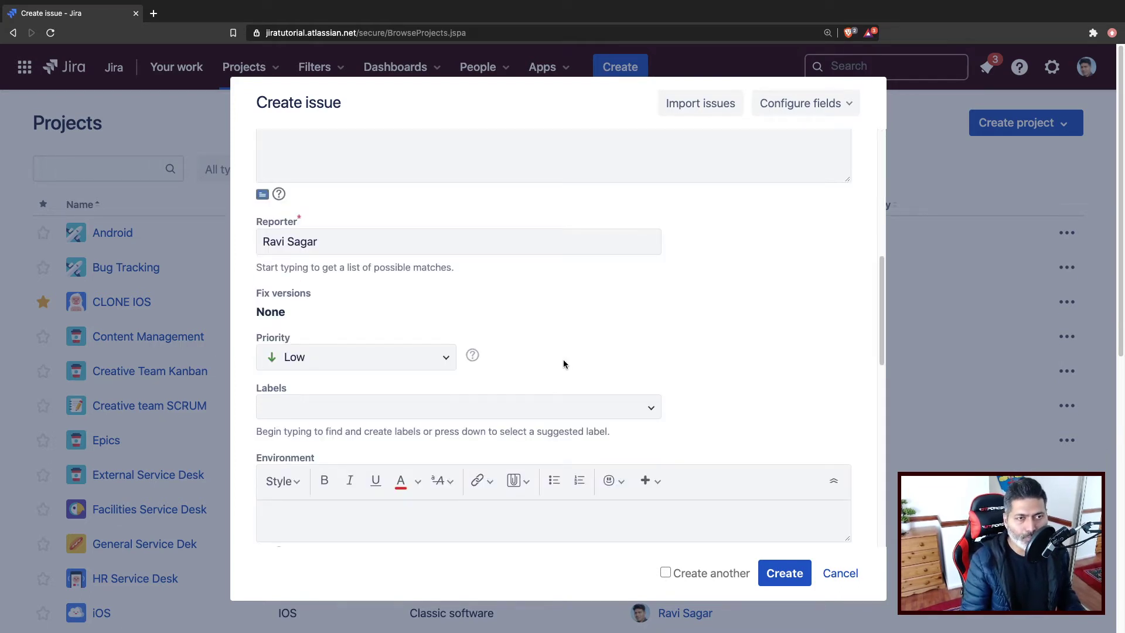
pyautogui.scroll(5, 563, 360)
pyautogui.scroll(2, 449, 363)
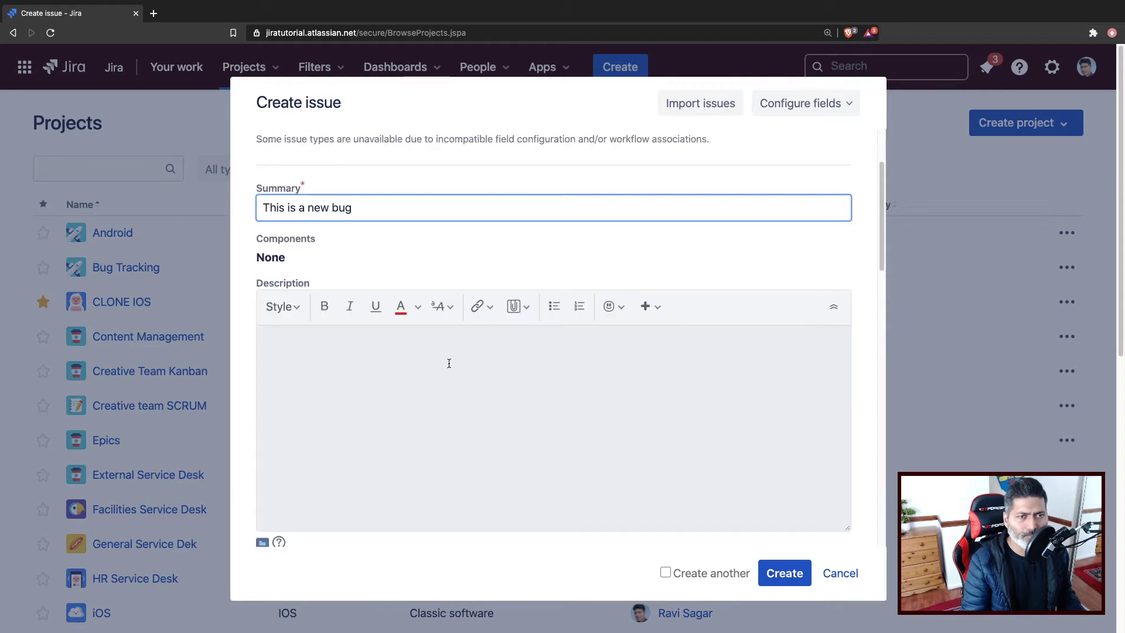
pyautogui.scroll(-5, 449, 363)
pyautogui.click(383, 466)
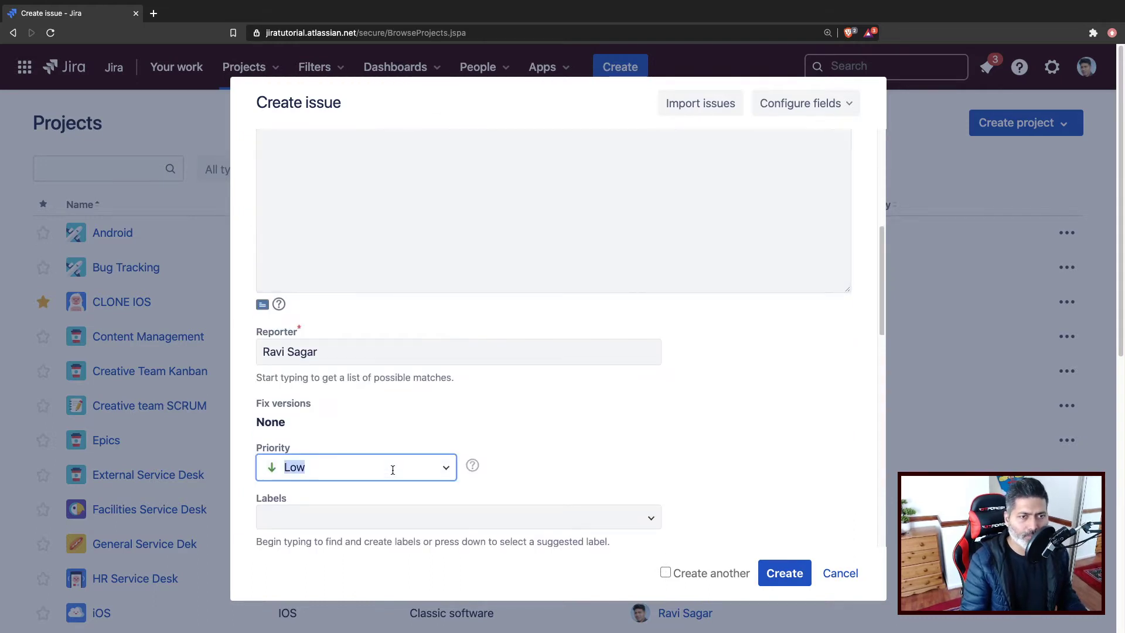
pyautogui.click(447, 465)
pyautogui.click(364, 503)
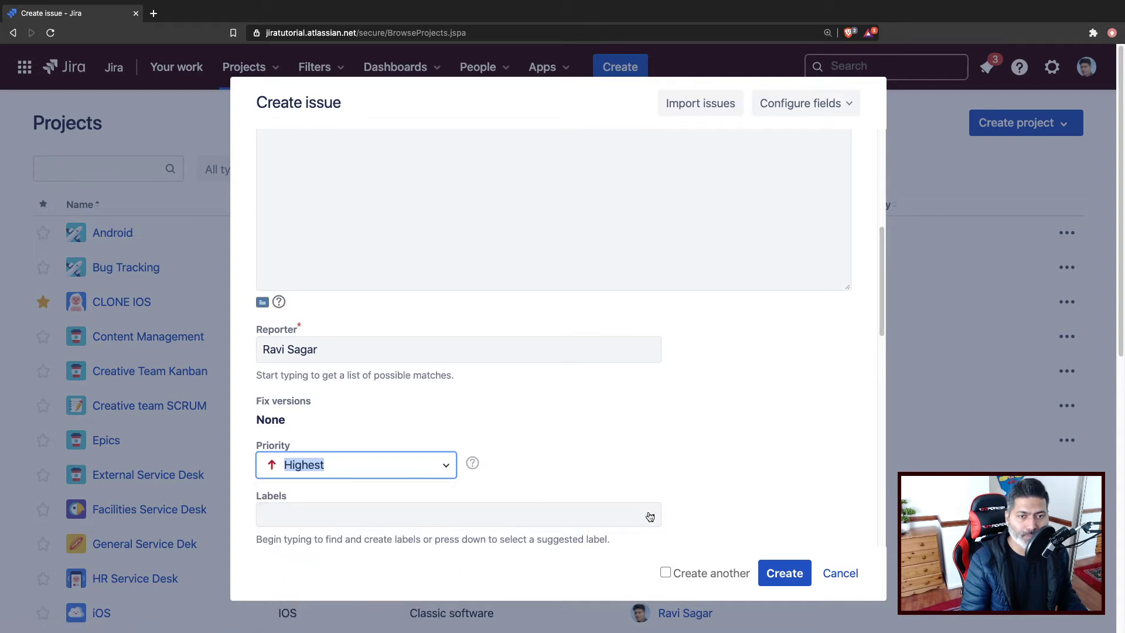
pyautogui.click(558, 507)
pyautogui.click(492, 584)
pyautogui.scroll(-8, 549, 509)
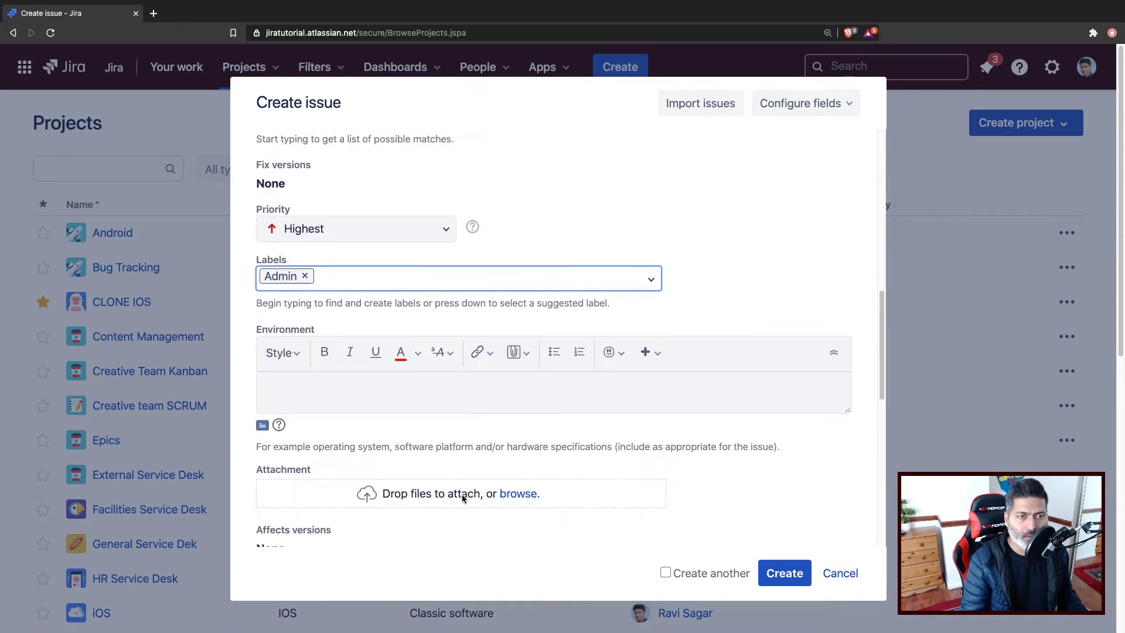
# Search for "ra" in the bug's Designers field and add the last matching user.
pyautogui.scroll(-5, 438, 449)
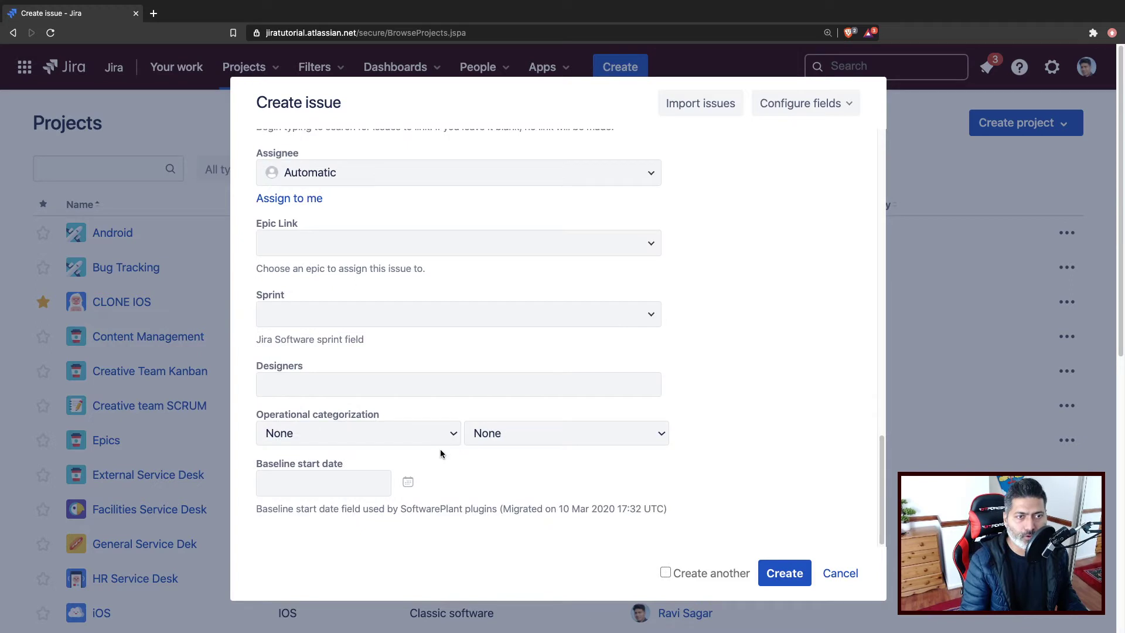
pyautogui.click(422, 382)
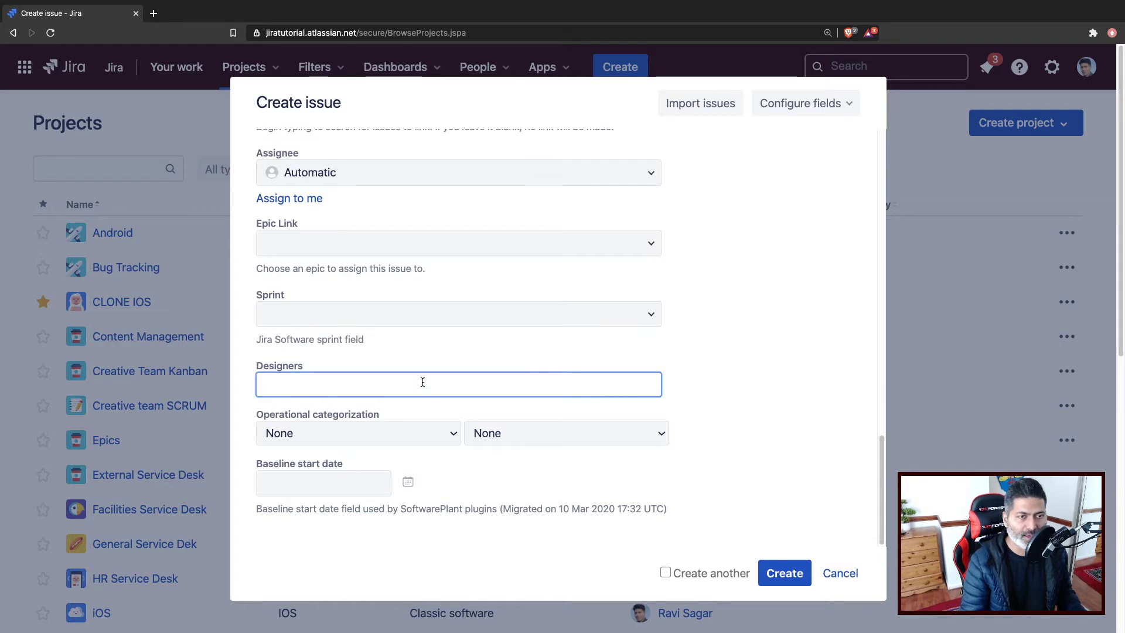
pyautogui.write('a')
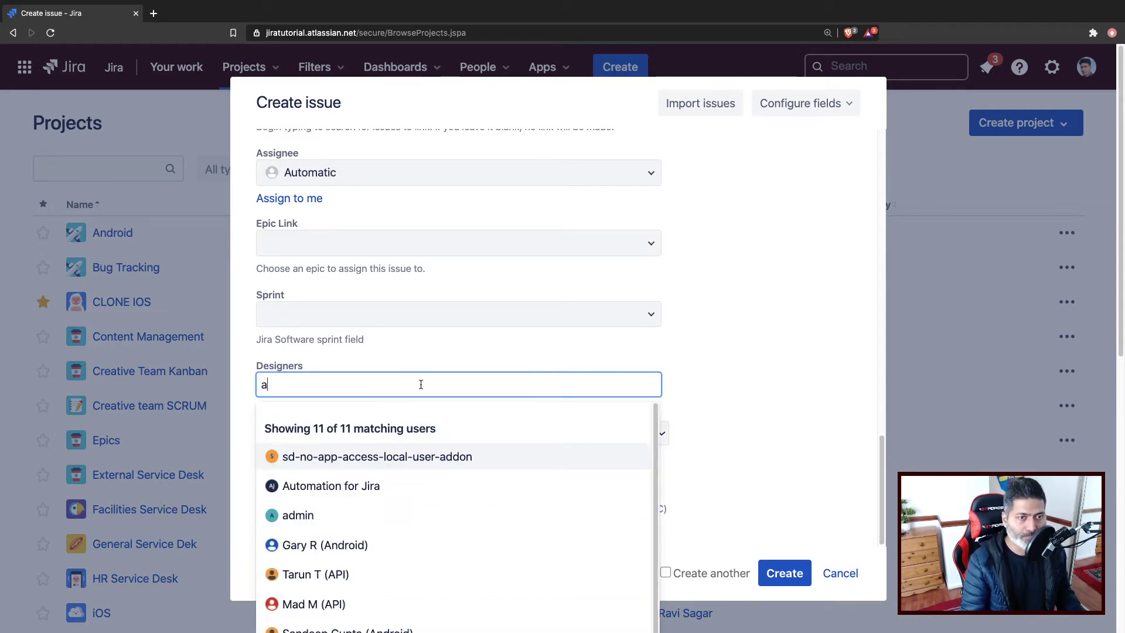
pyautogui.press('BackSpace')
pyautogui.write('ra')
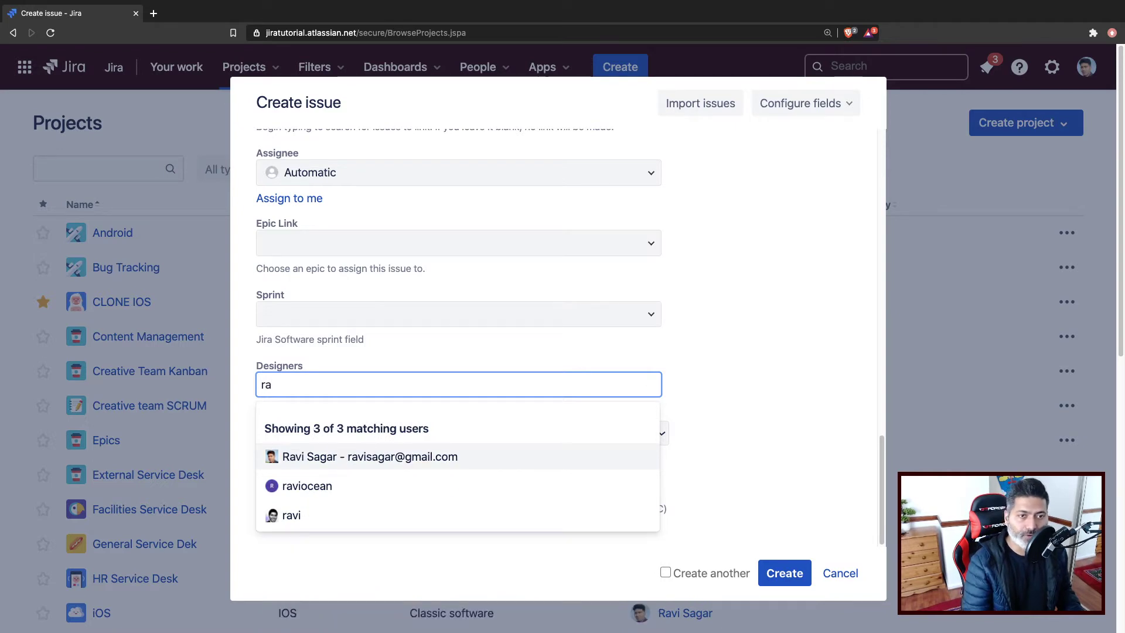
pyautogui.press('Down')
pyautogui.press('Down')
pyautogui.press('Up')
pyautogui.press('Down')
pyautogui.press('Return')
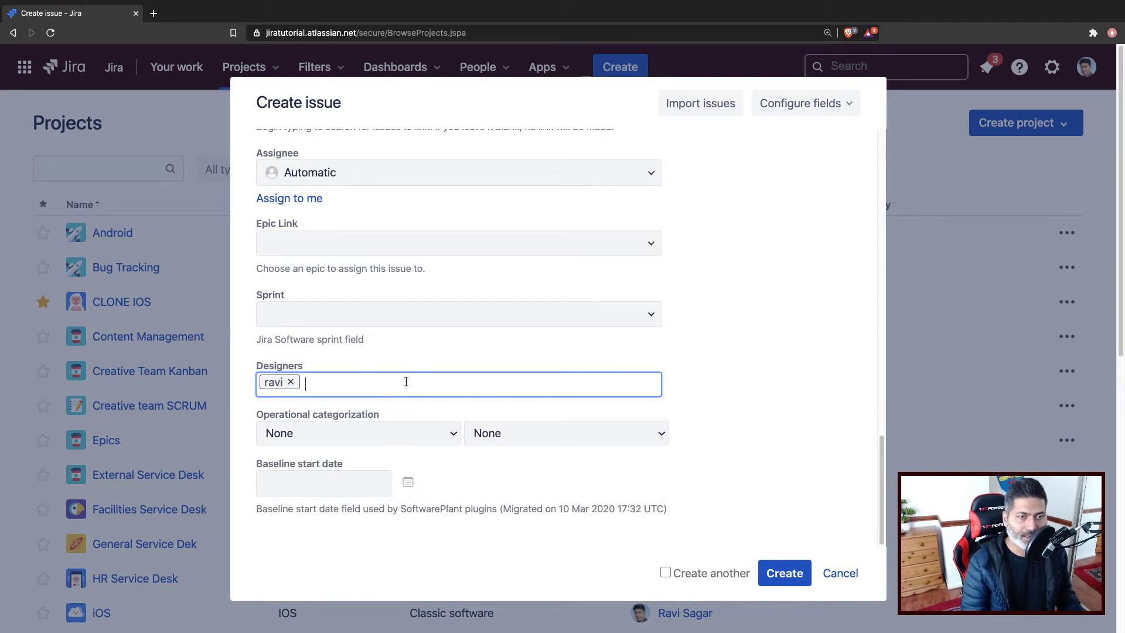
# Set the operational categorization to Process Request with the sub-option Audit.
pyautogui.click(447, 440)
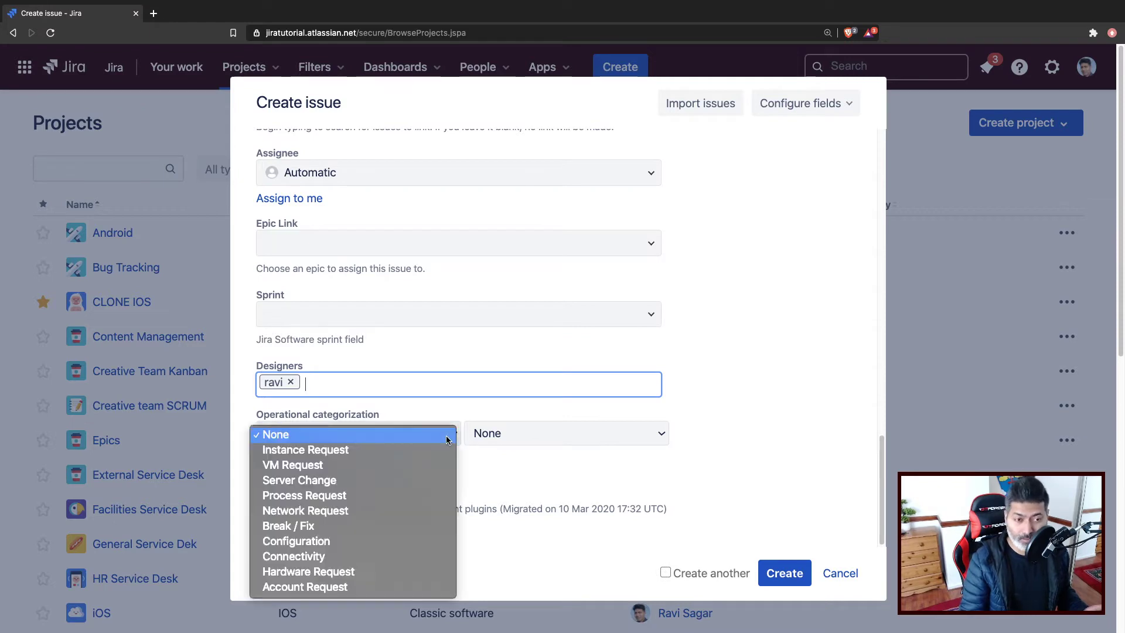
pyautogui.click(509, 462)
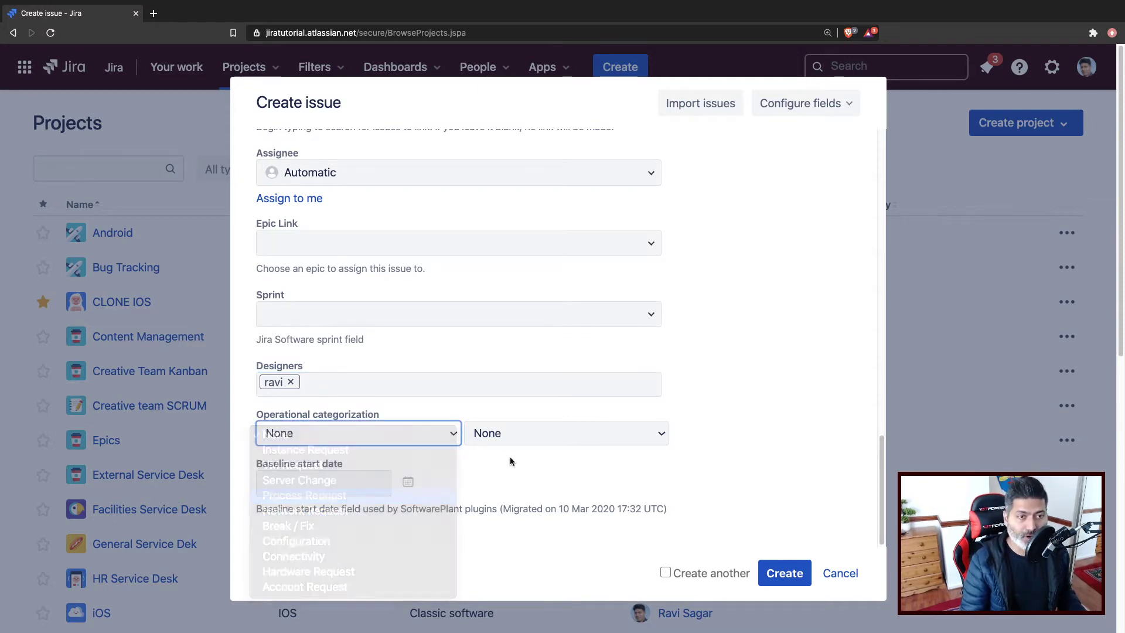
pyautogui.click(572, 435)
pyautogui.click(552, 456)
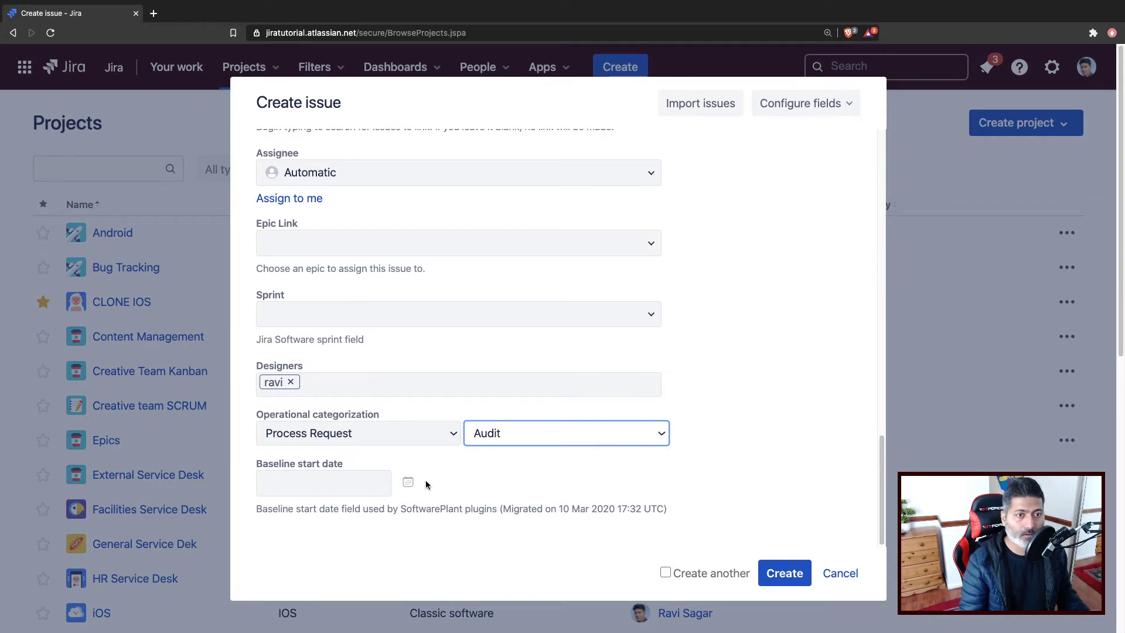
# Set the baseline start date to 8/Dec/20 and create the issue.
pyautogui.click(409, 482)
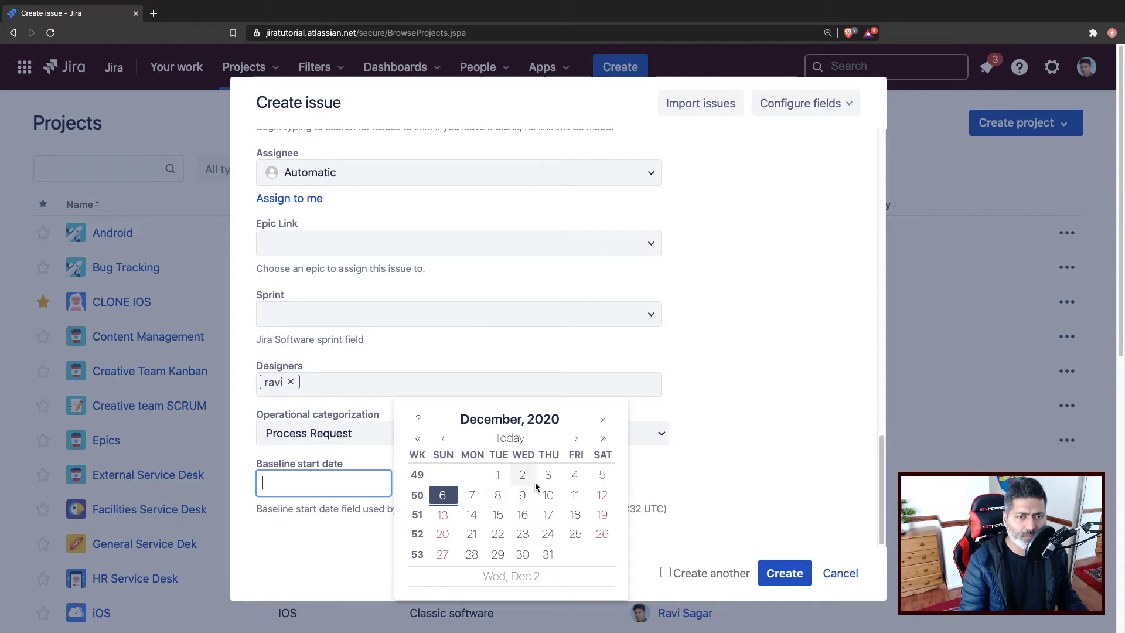
pyautogui.click(507, 496)
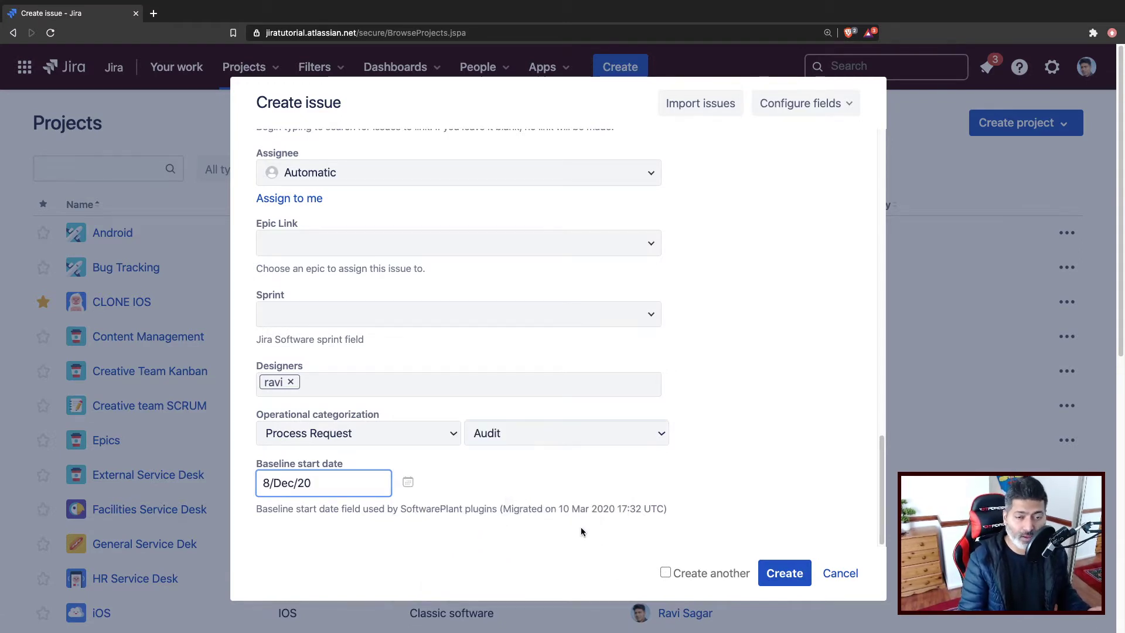
pyautogui.click(775, 572)
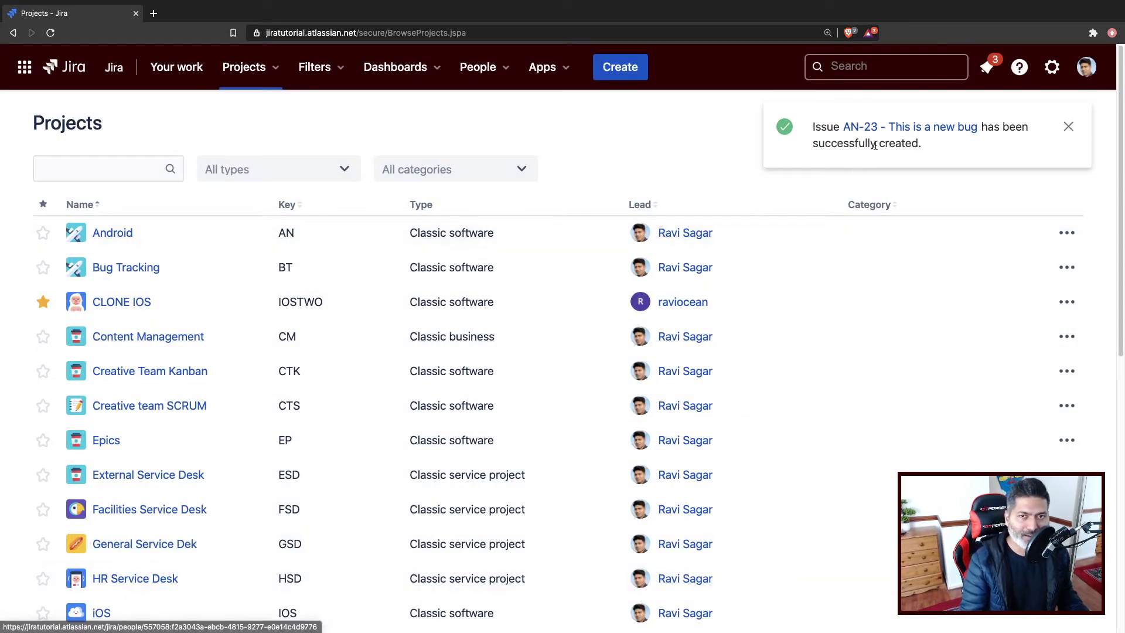
# Open the newly created bug, then go to the Automation page in the Android project's settings.
pyautogui.click(886, 133)
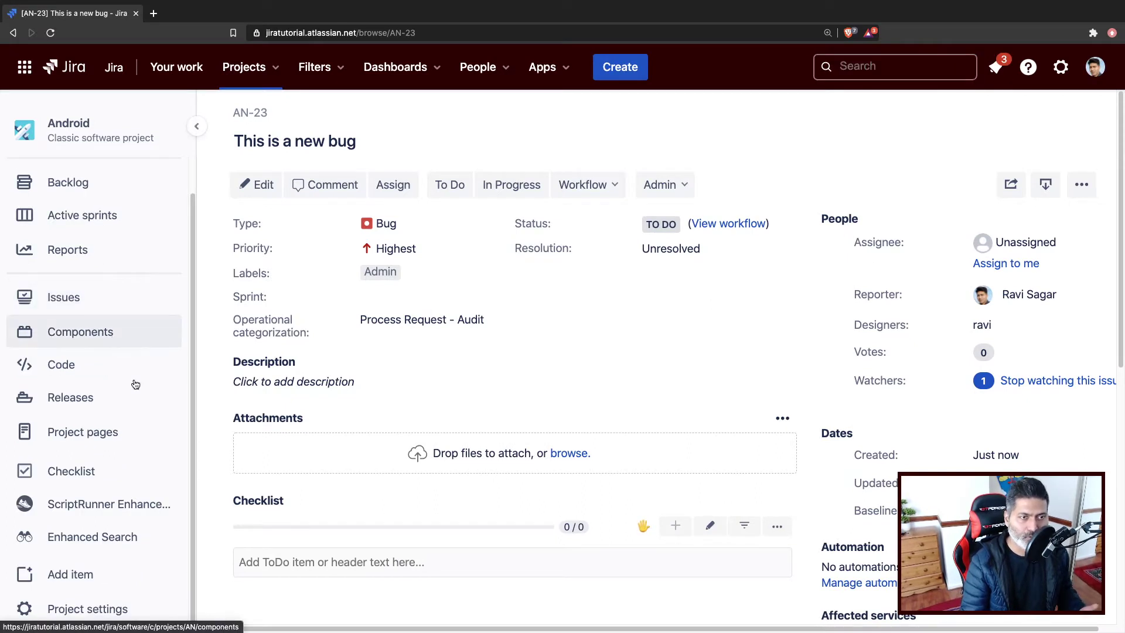
pyautogui.scroll(1, 120, 544)
pyautogui.scroll(-1, 120, 543)
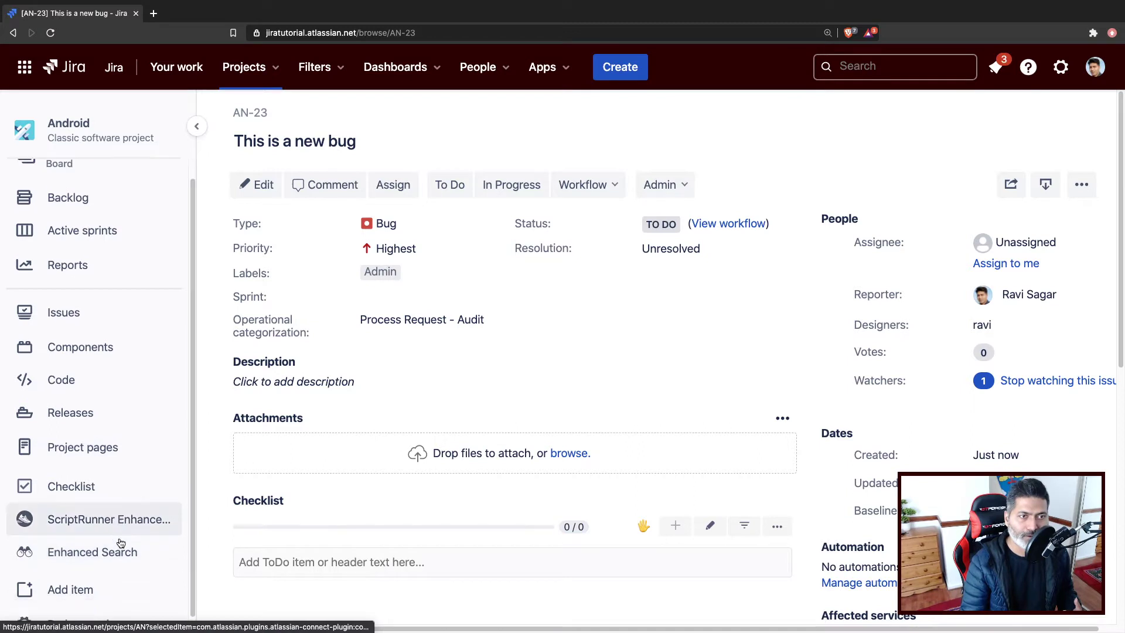
pyautogui.click(87, 624)
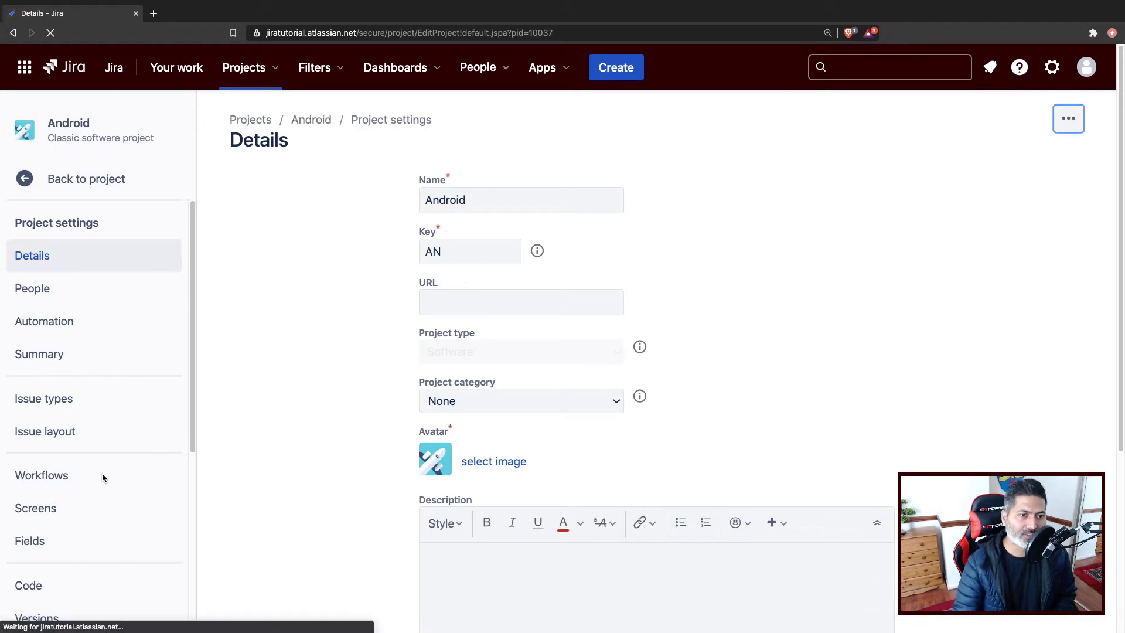
pyautogui.scroll(-5, 103, 475)
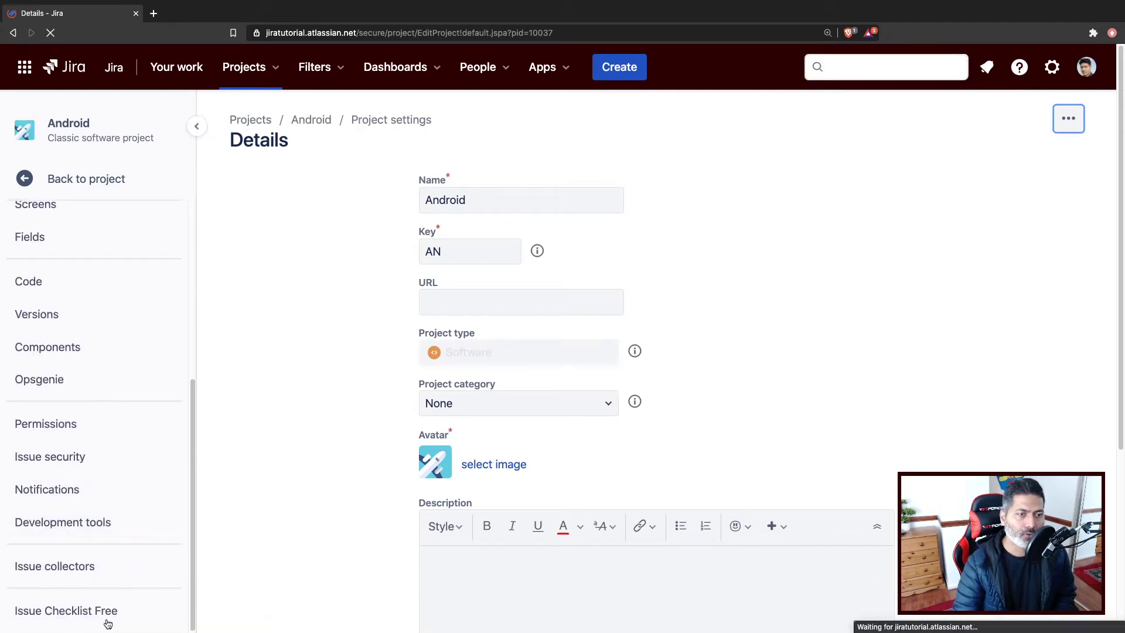
pyautogui.scroll(4, 151, 564)
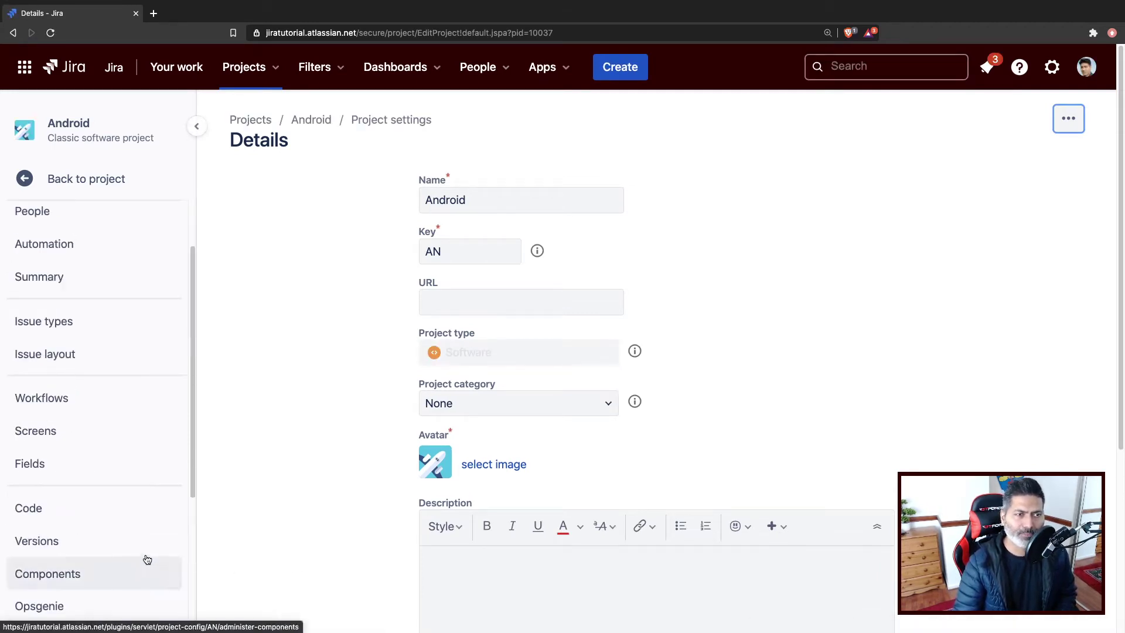
pyautogui.scroll(1, 117, 433)
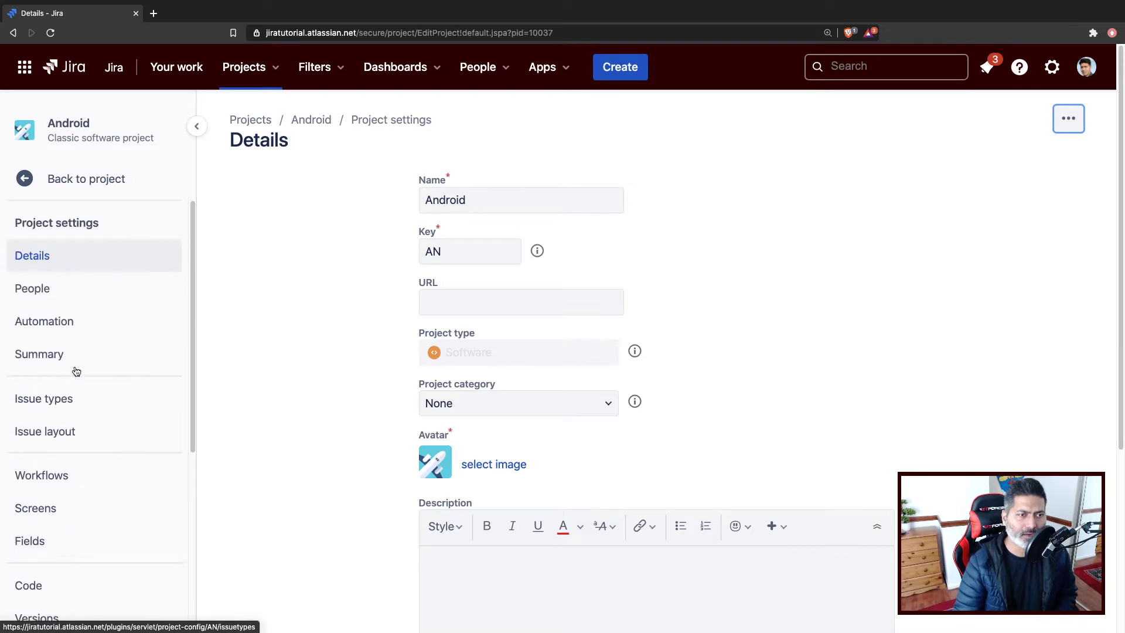
pyautogui.click(67, 325)
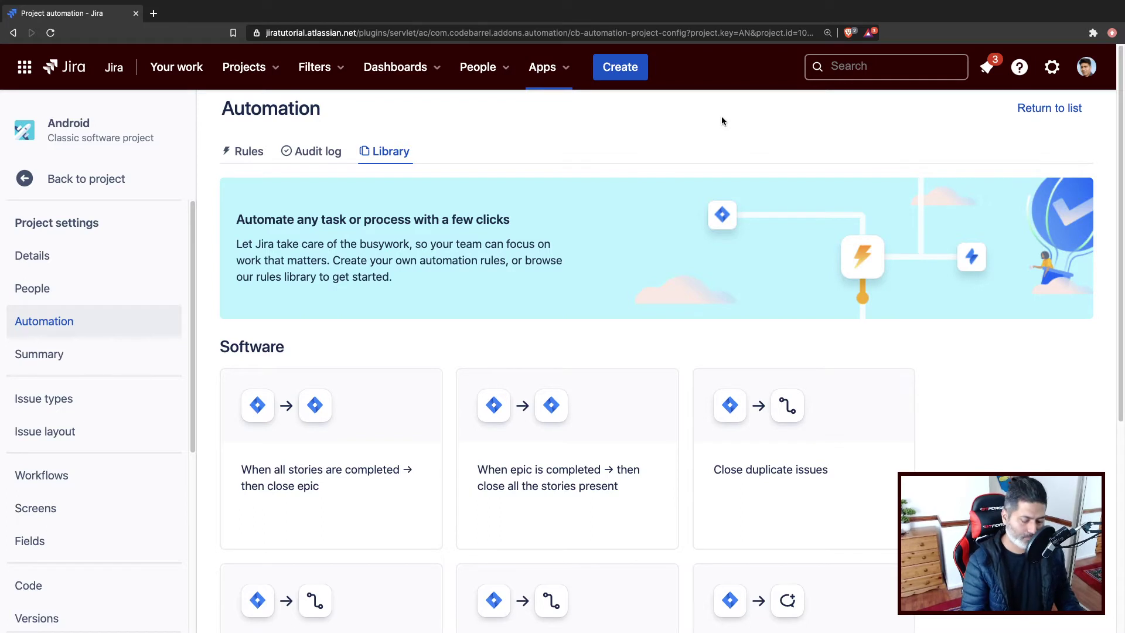
# Go to the Jira issue administration settings and look through the list of issue types.
pyautogui.click(1050, 67)
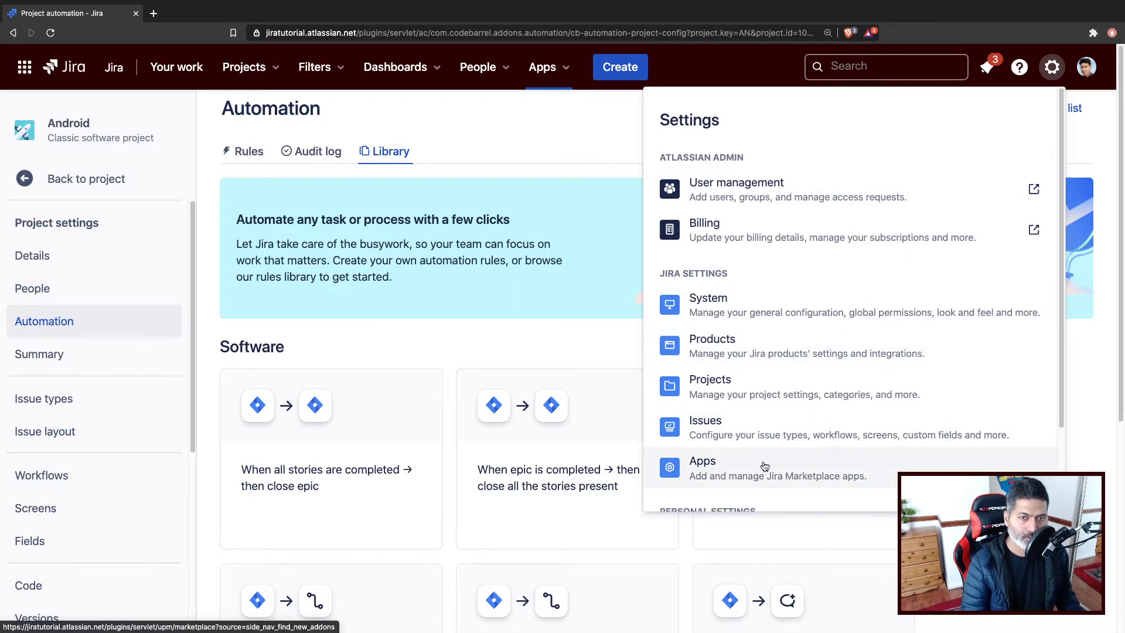
pyautogui.scroll(-3, 771, 462)
pyautogui.click(784, 324)
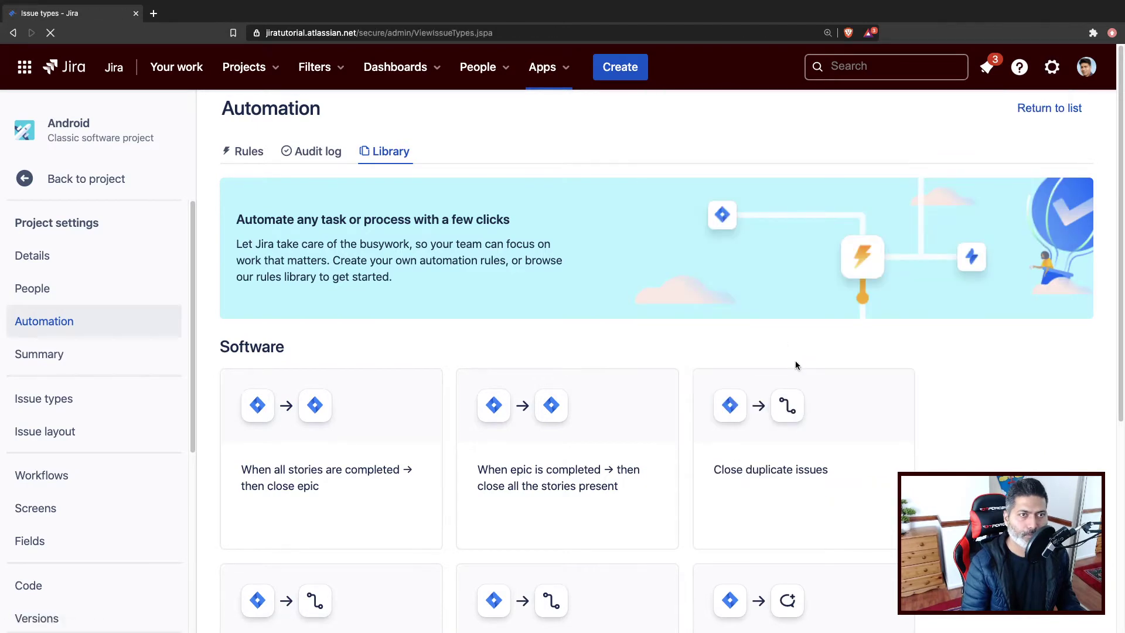
pyautogui.scroll(-5, 779, 367)
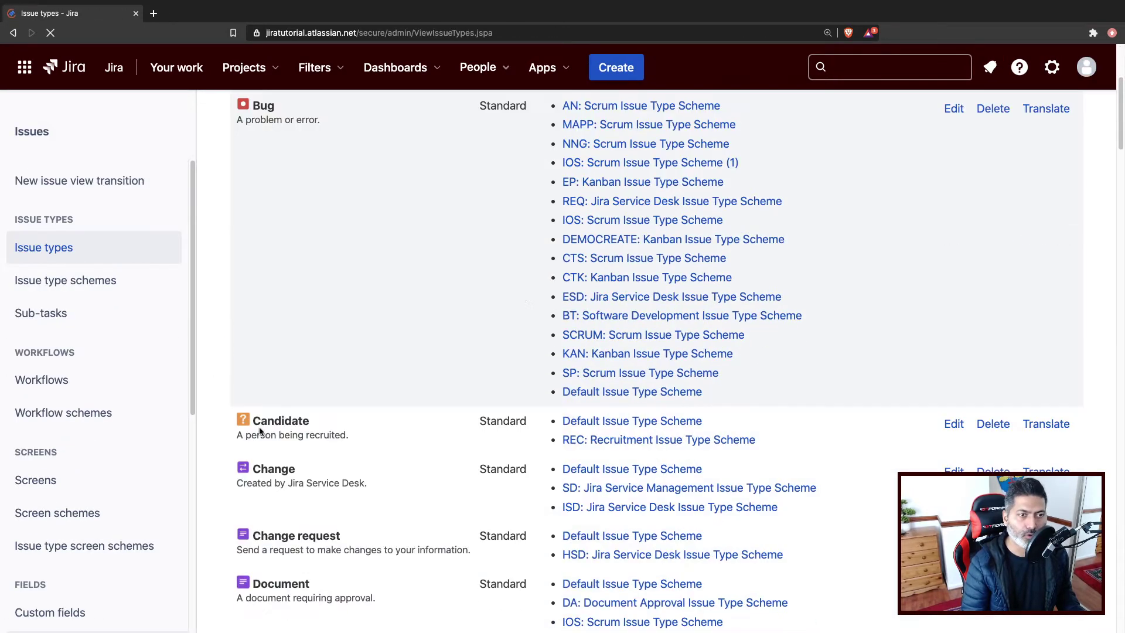
pyautogui.scroll(-7, 120, 462)
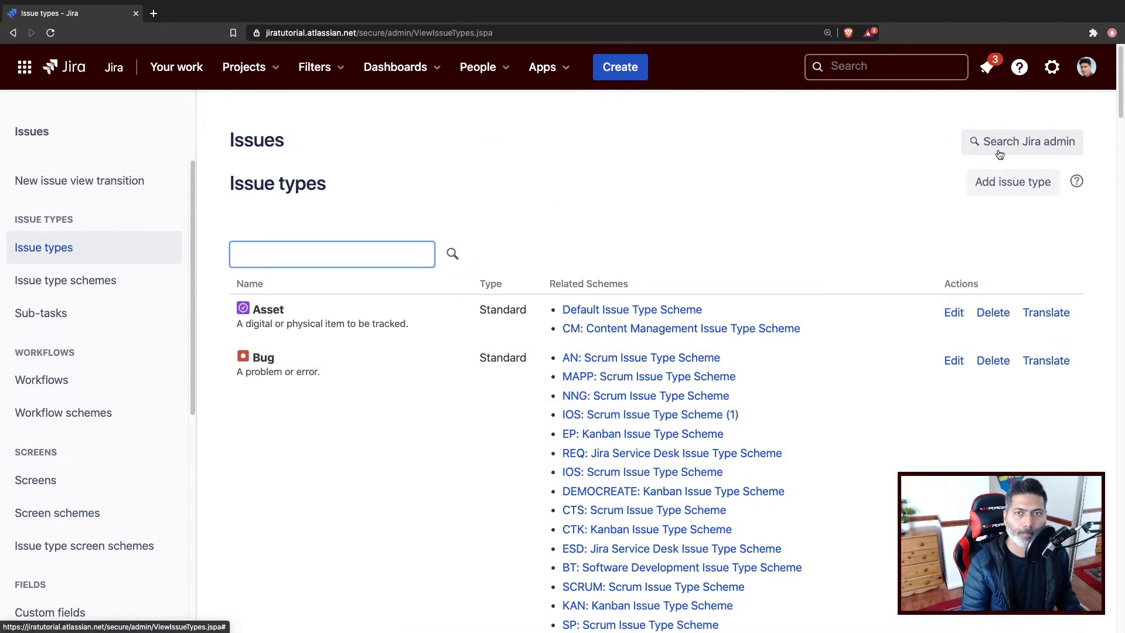
# Find the global automation rules with an admin search for "autom" and start creating a new rule.
pyautogui.click(756, 162)
pyautogui.press('.')
pyautogui.write('autom')
pyautogui.press('Return')
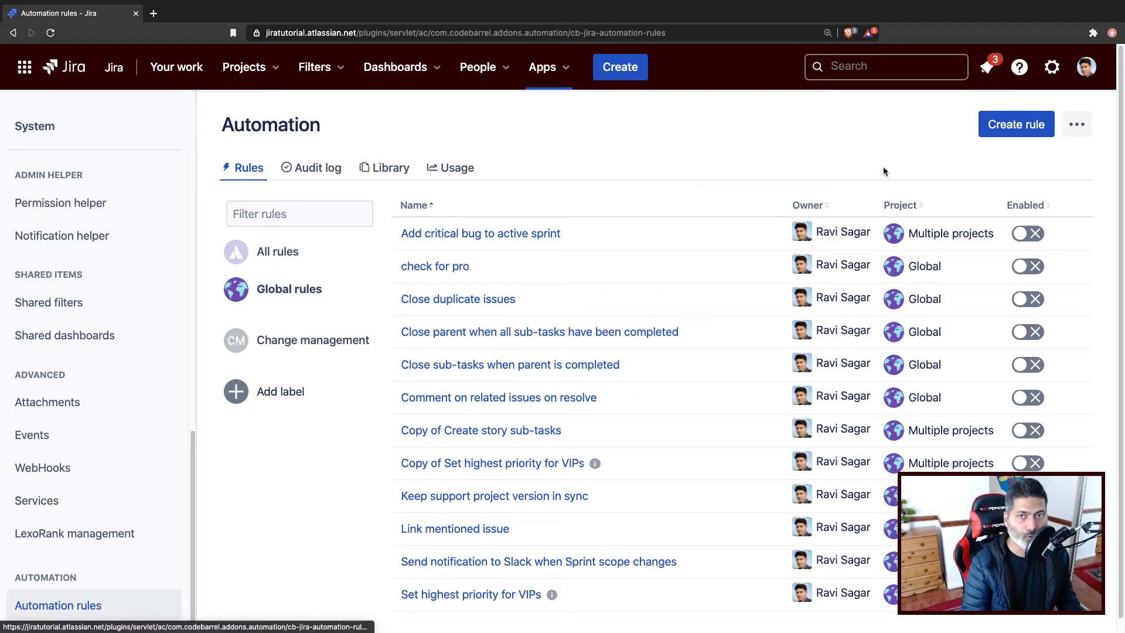
pyautogui.click(1015, 130)
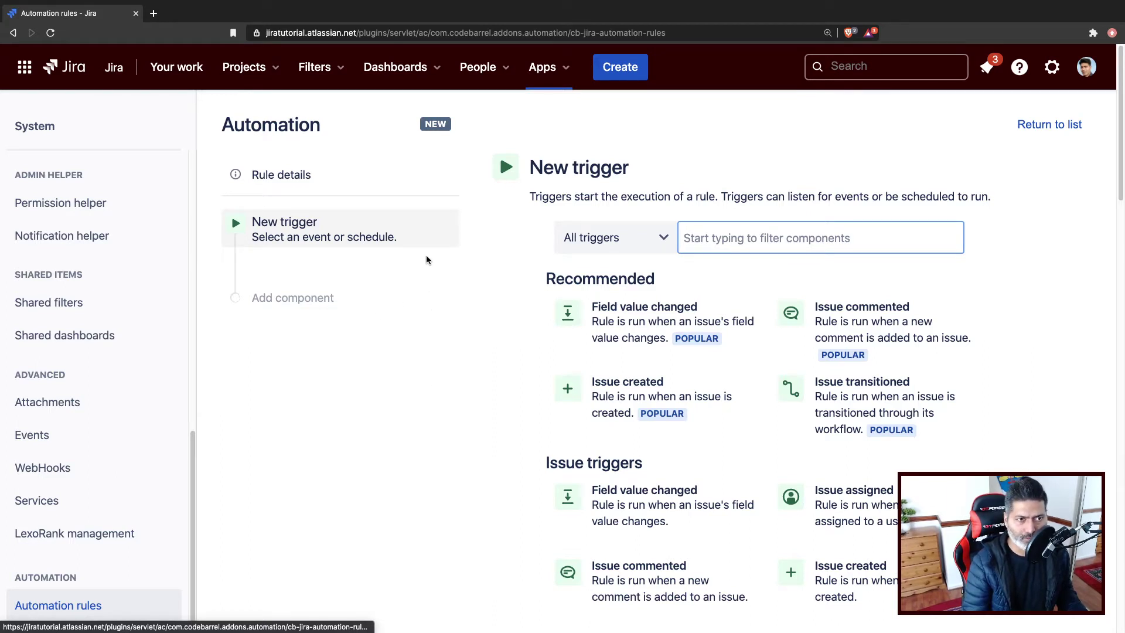
# Switch to the Android project and open the Automation page in its project settings.
pyautogui.click(273, 70)
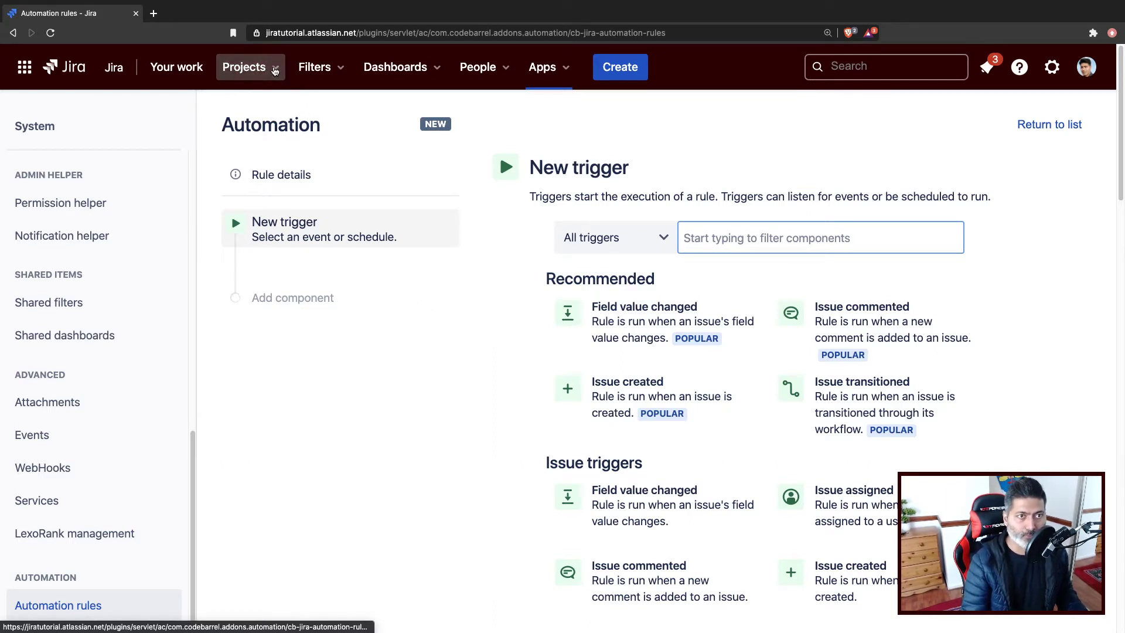
pyautogui.click(332, 211)
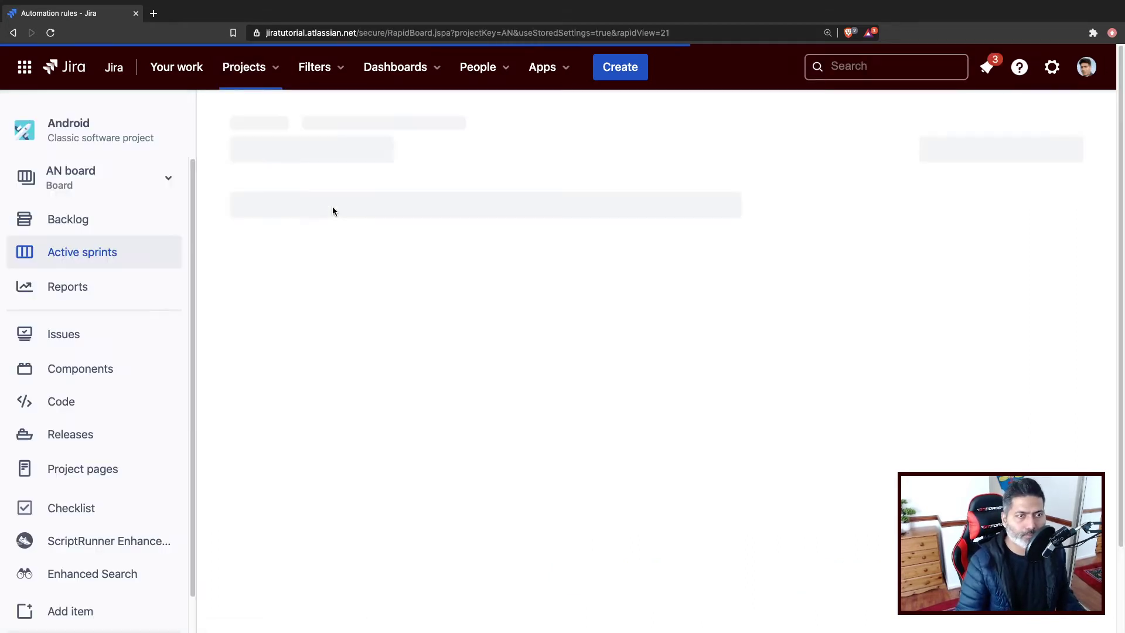
pyautogui.scroll(-2, 86, 571)
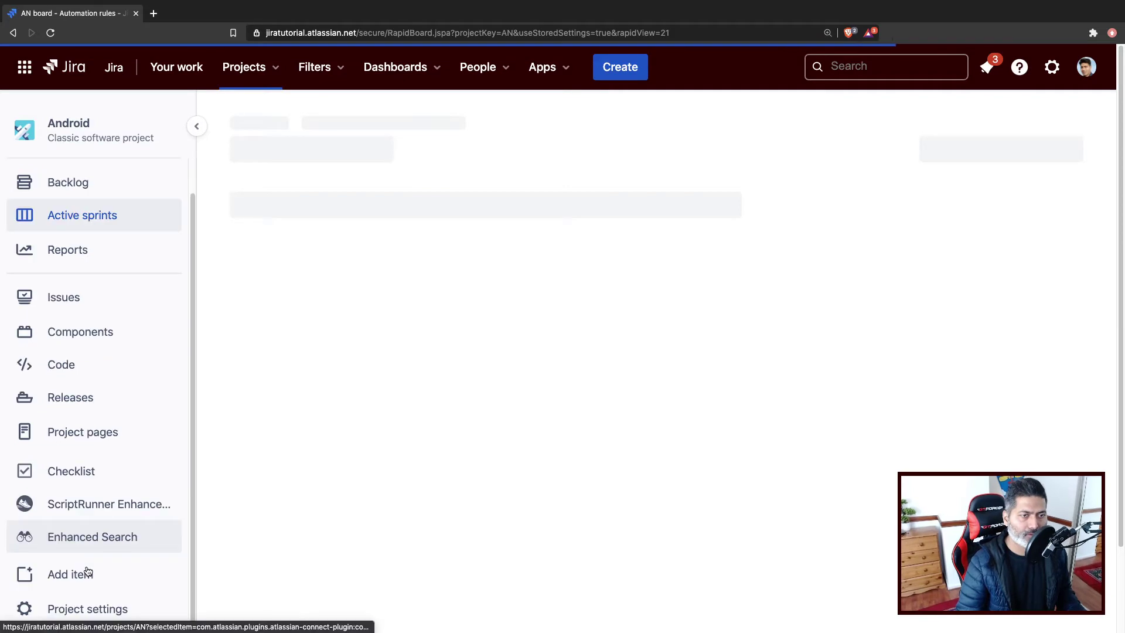
pyautogui.click(71, 574)
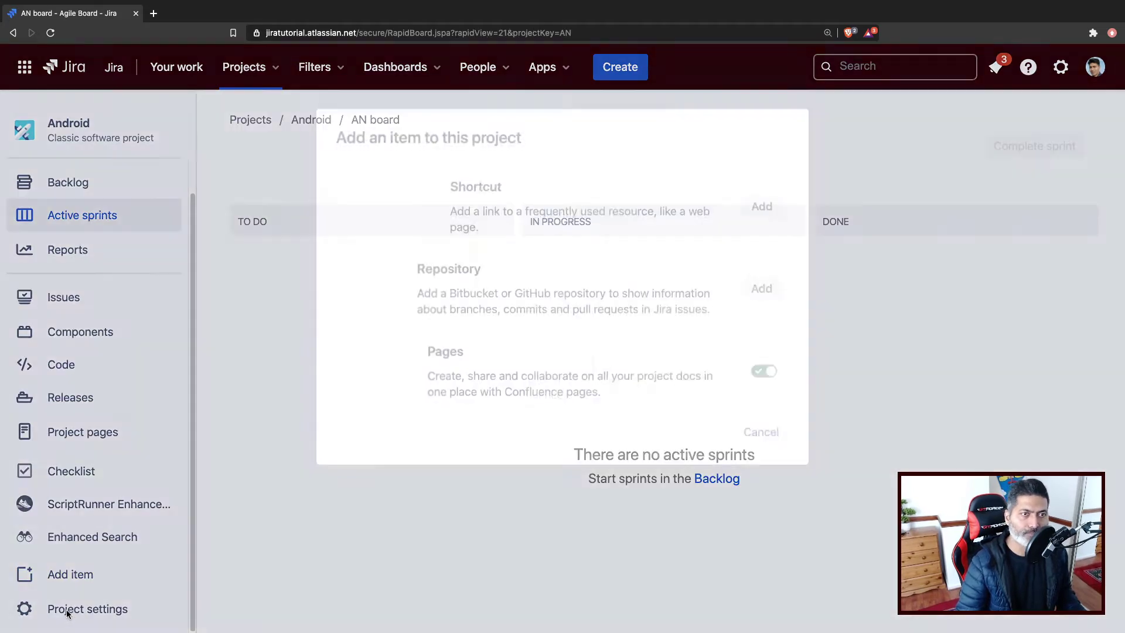
pyautogui.click(764, 430)
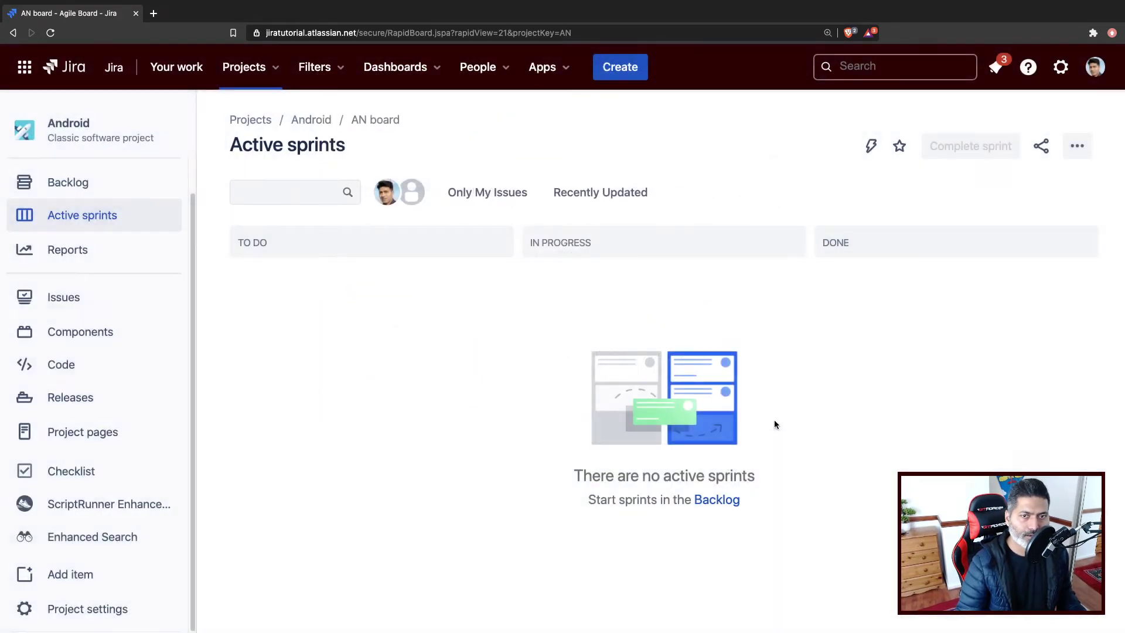
pyautogui.click(100, 611)
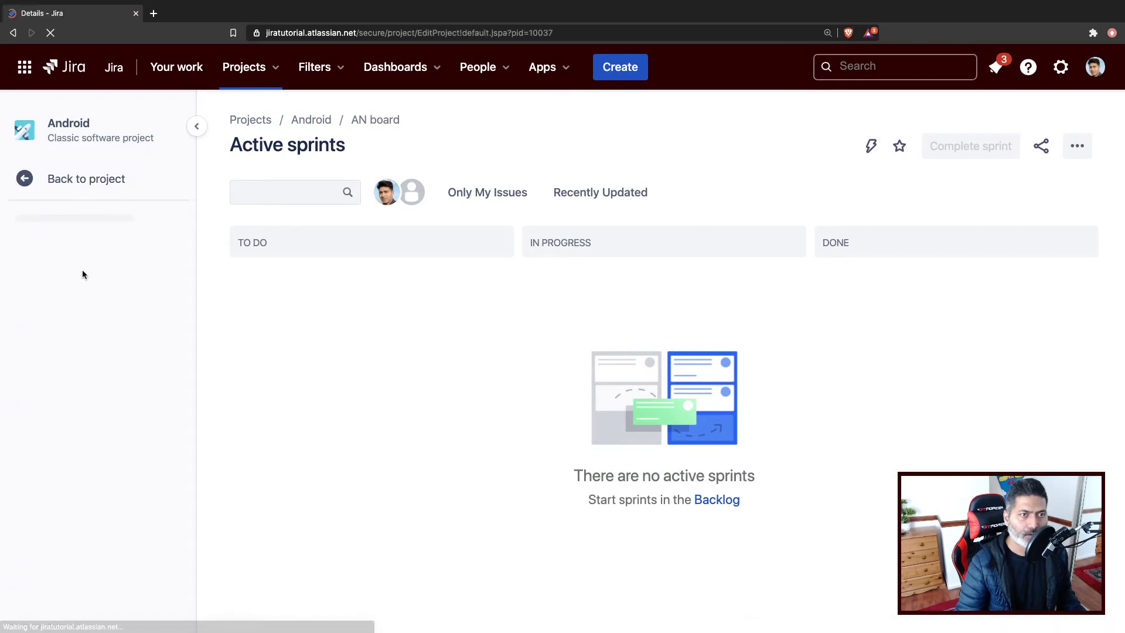
pyautogui.click(57, 326)
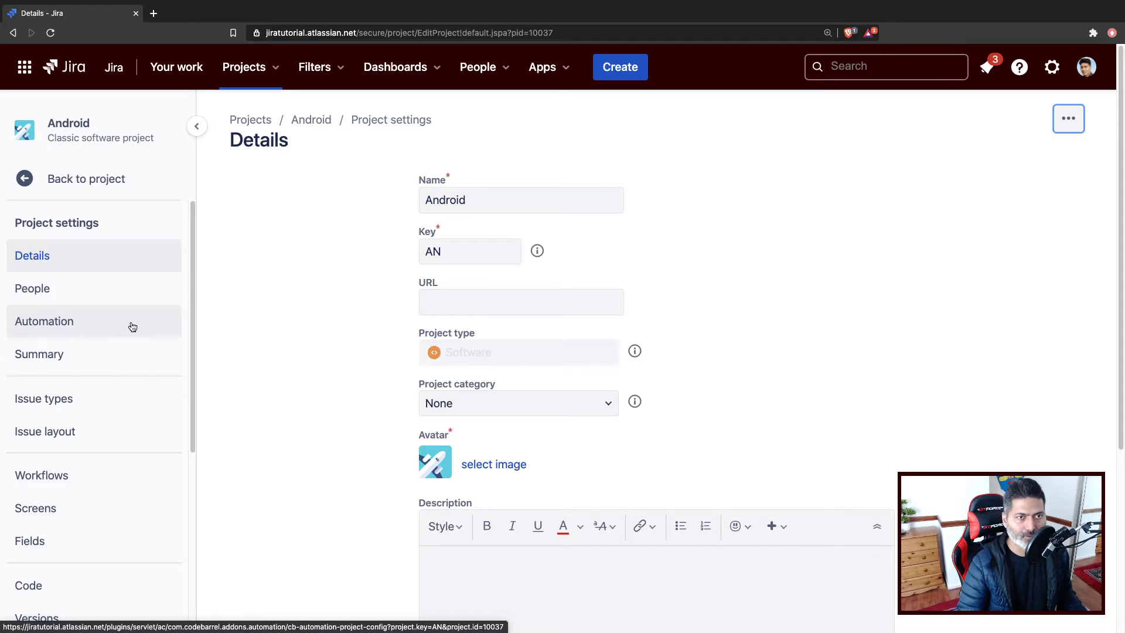
pyautogui.click(51, 317)
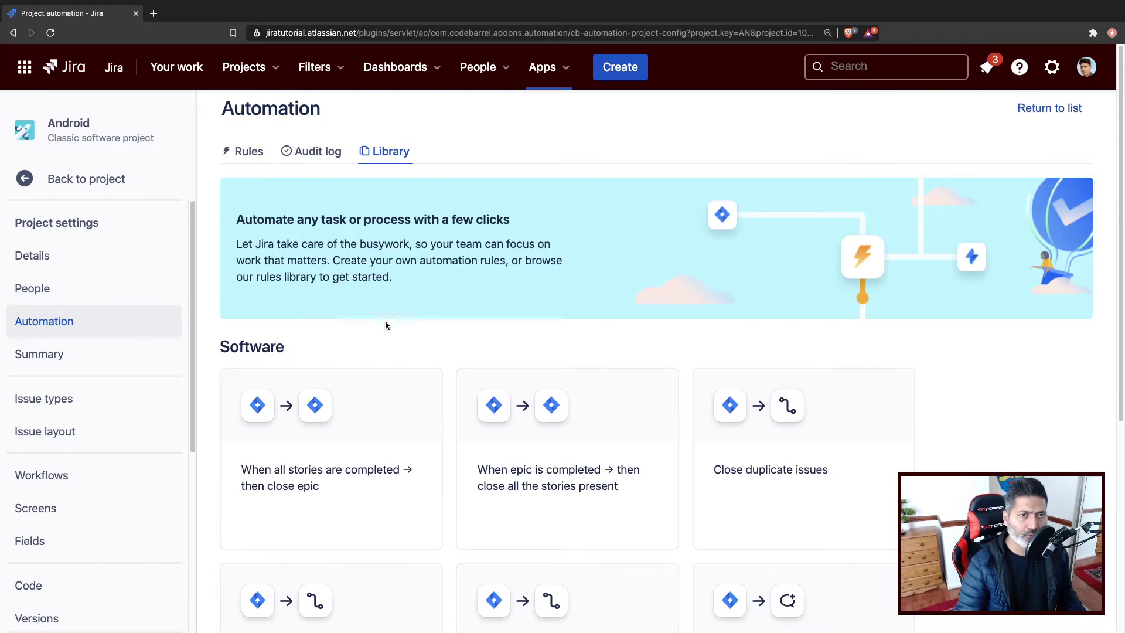
# Look through the automation library, then create a new project rule with the Issue created trigger.
pyautogui.scroll(-5, 384, 325)
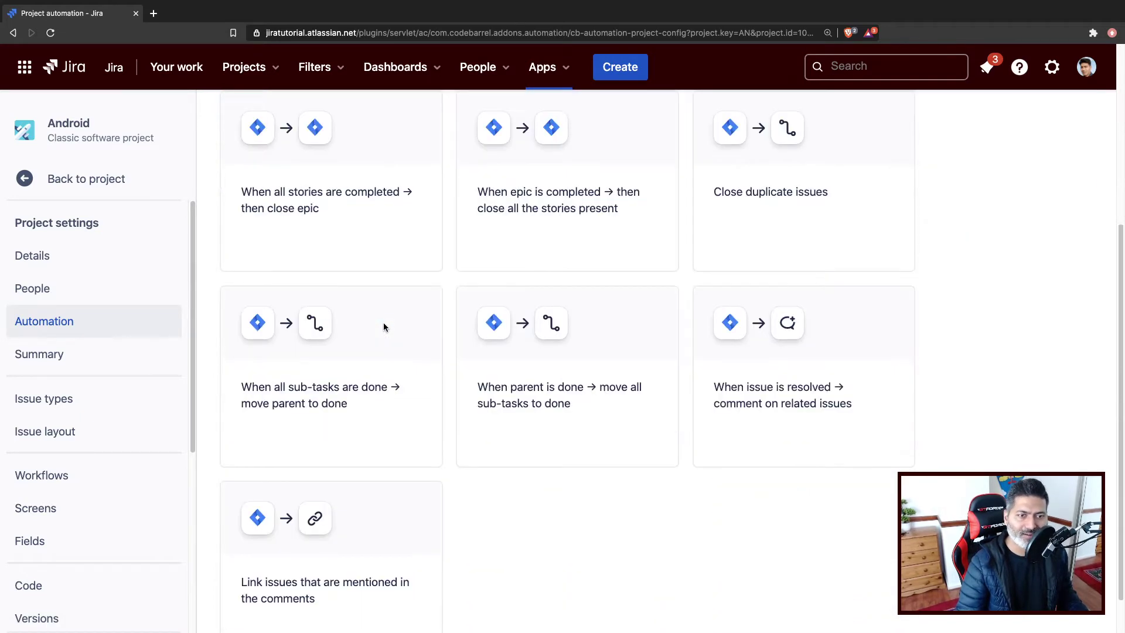
pyautogui.scroll(-1, 383, 326)
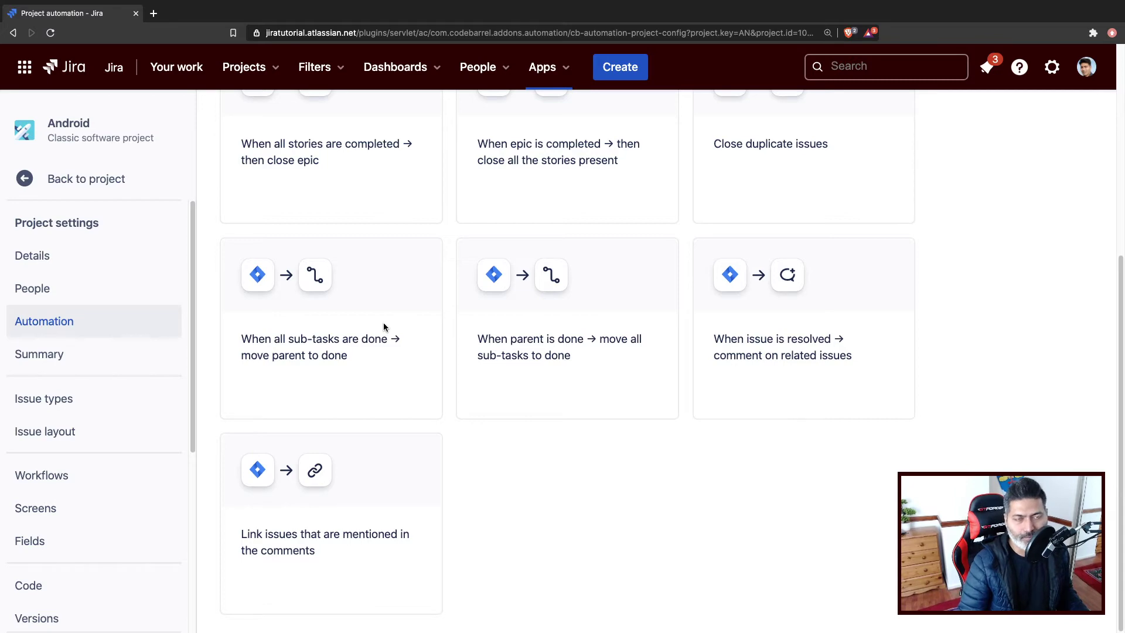
pyautogui.scroll(6, 383, 327)
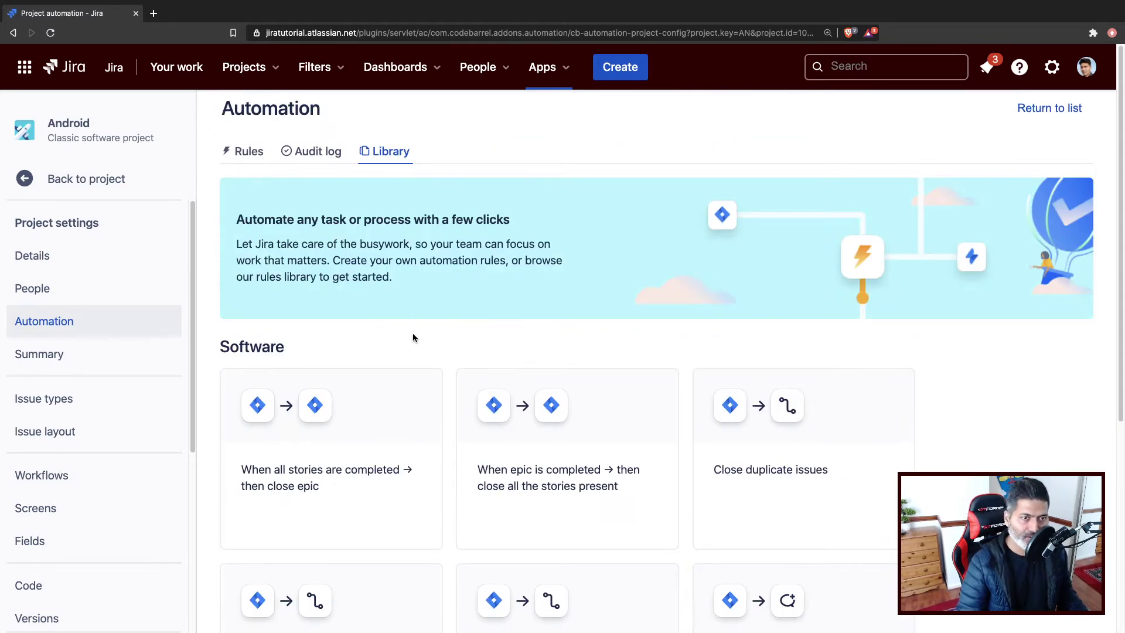
pyautogui.scroll(-2, 412, 337)
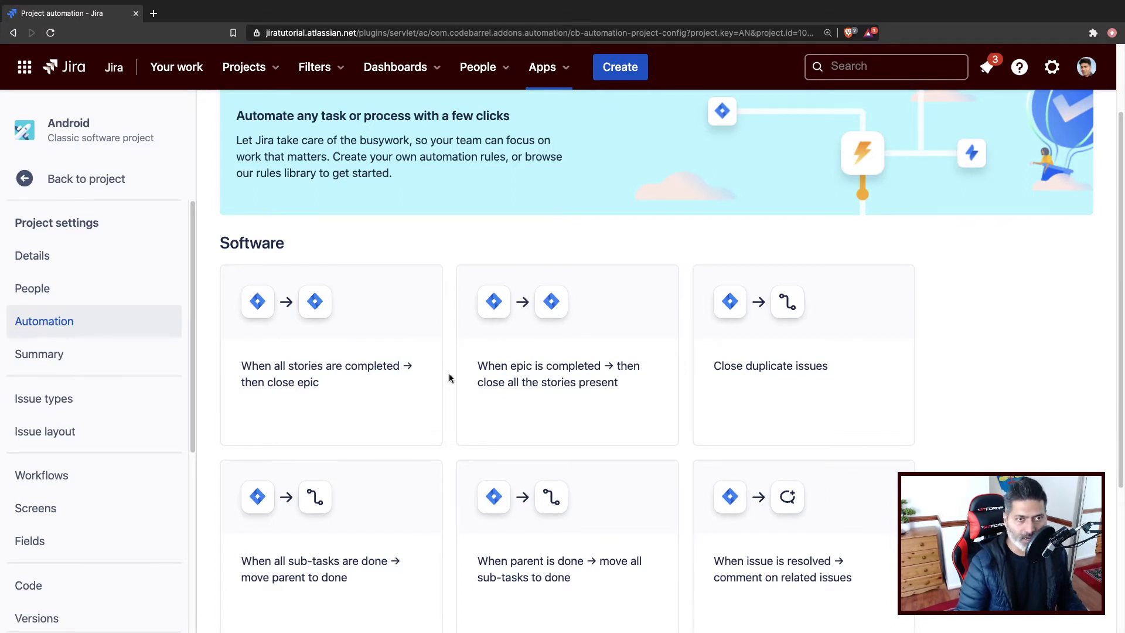
pyautogui.scroll(2, 450, 378)
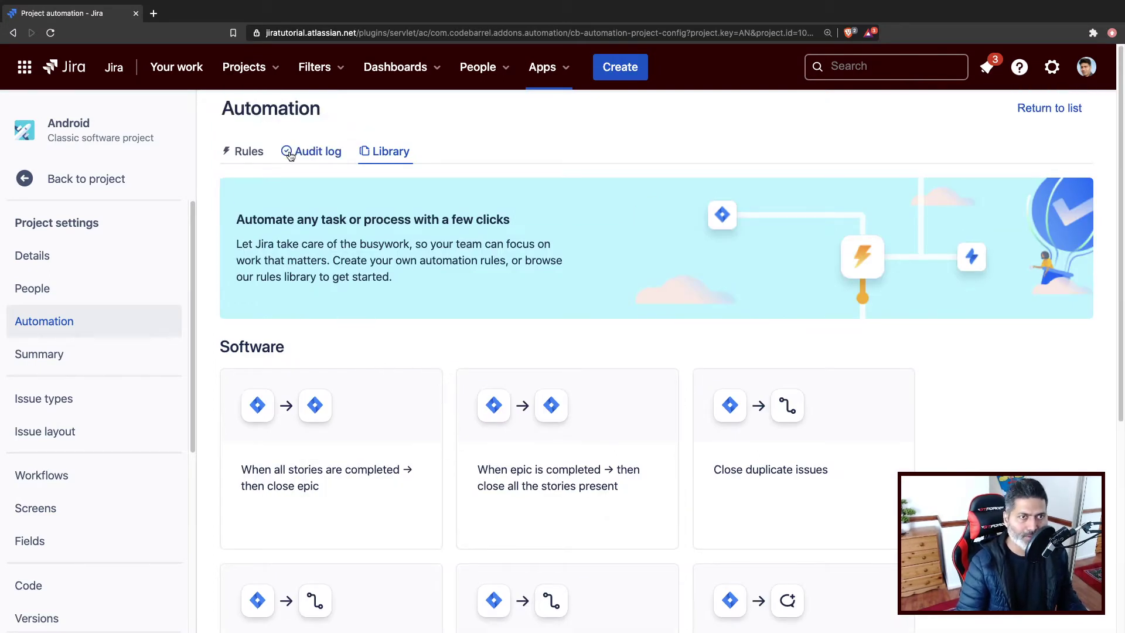
pyautogui.click(249, 152)
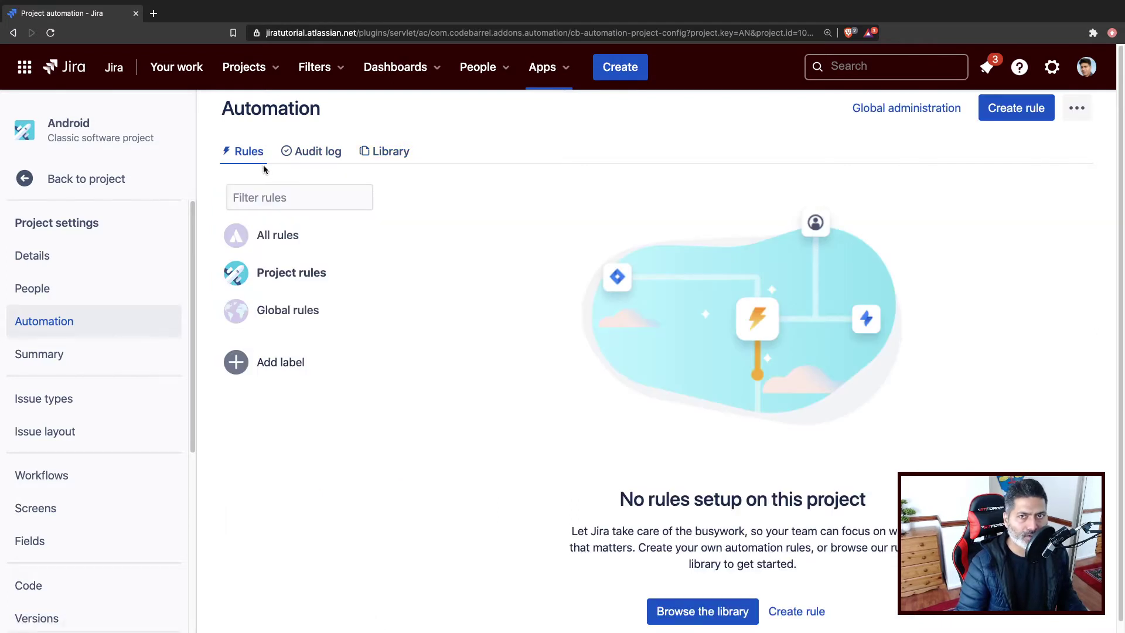
pyautogui.scroll(-1, 762, 410)
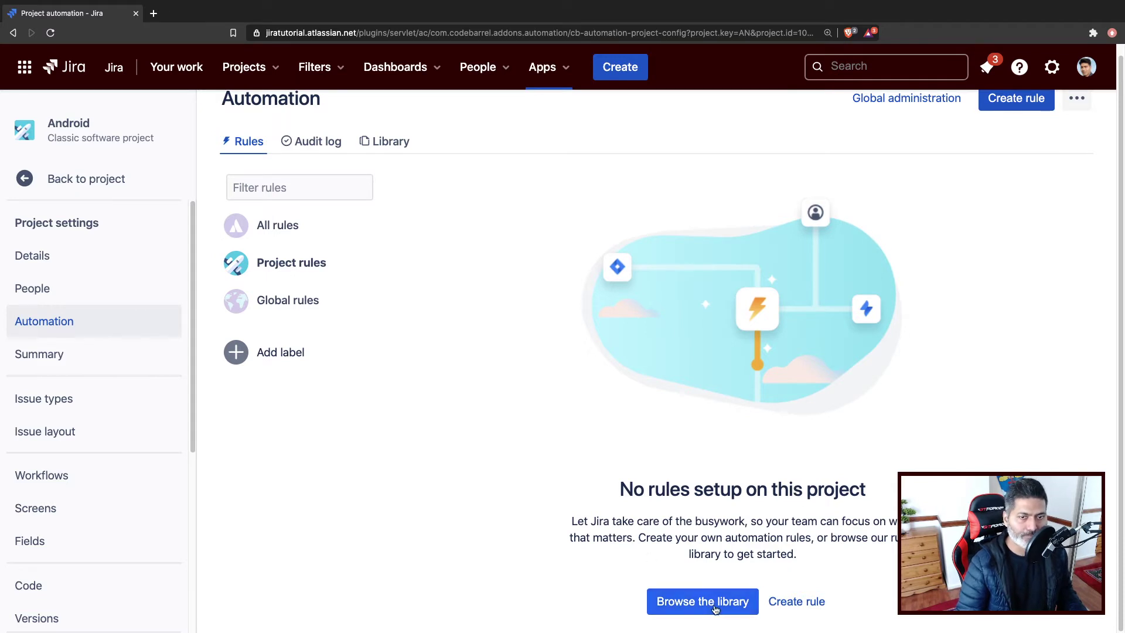
pyautogui.click(789, 608)
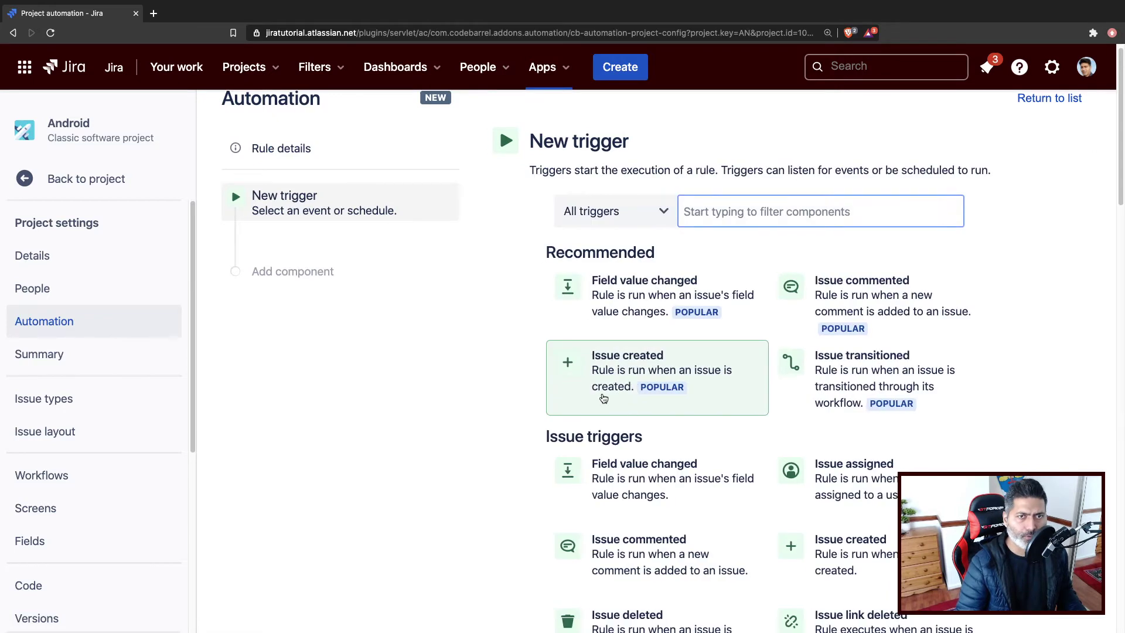
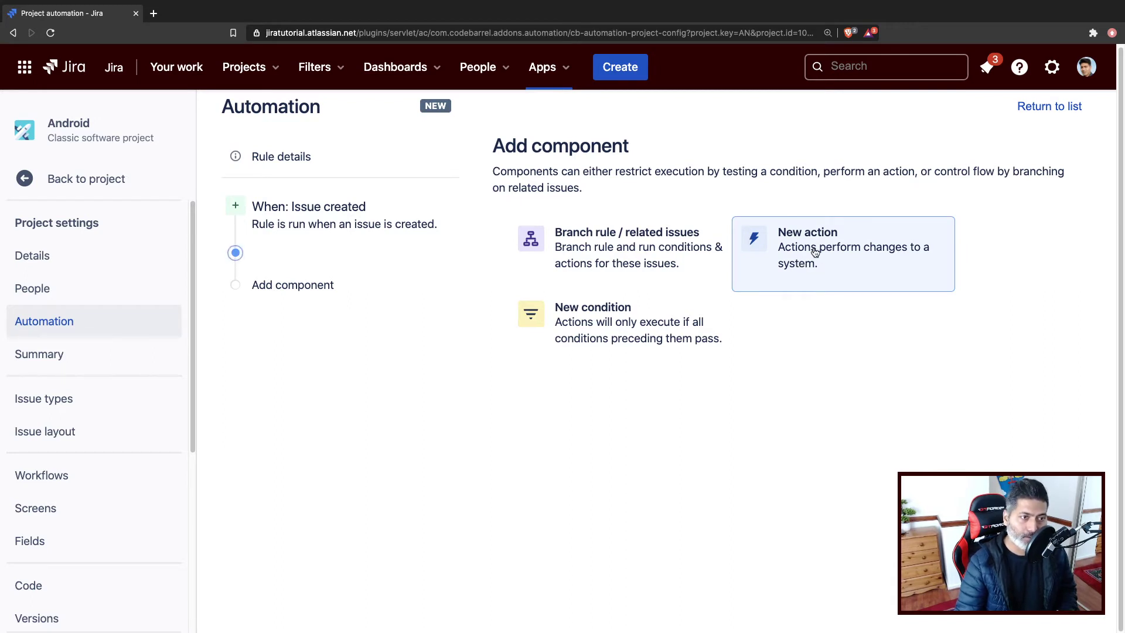
# Add a JQL condition to the rule with the query "priority = High" and validate the query.
pyautogui.click(607, 335)
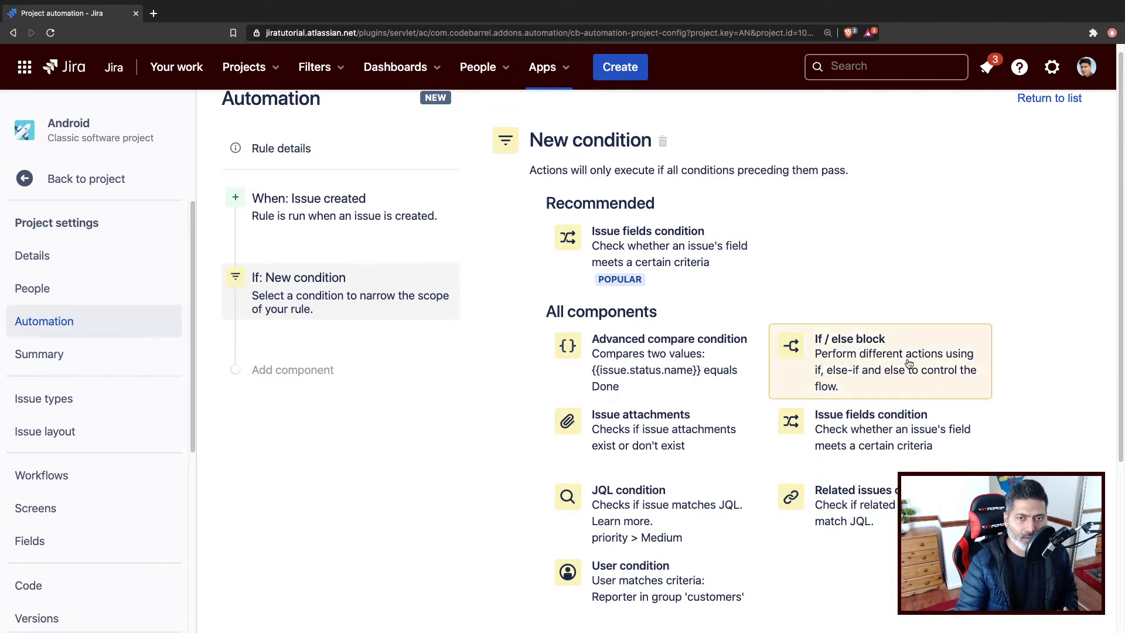
pyautogui.click(678, 518)
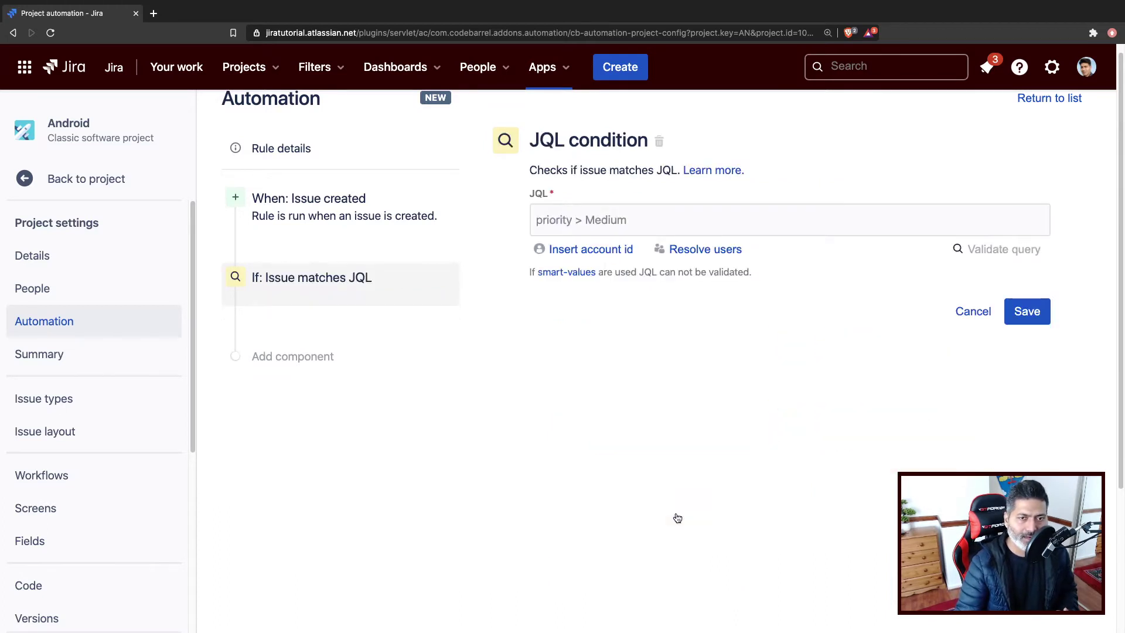
pyautogui.click(704, 206)
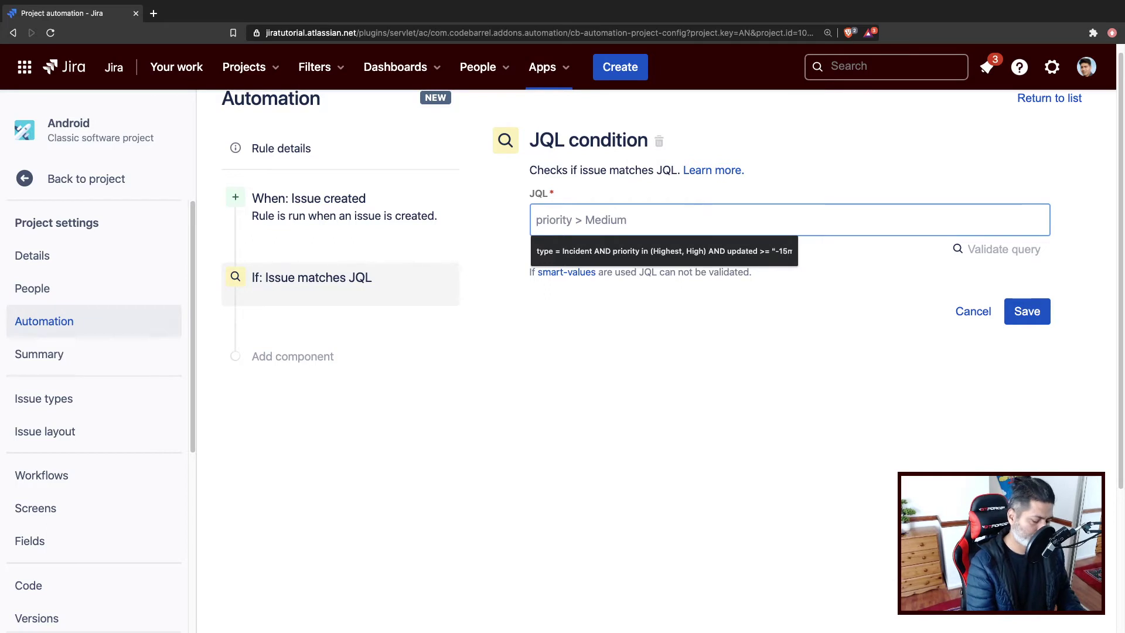
pyautogui.write('pr')
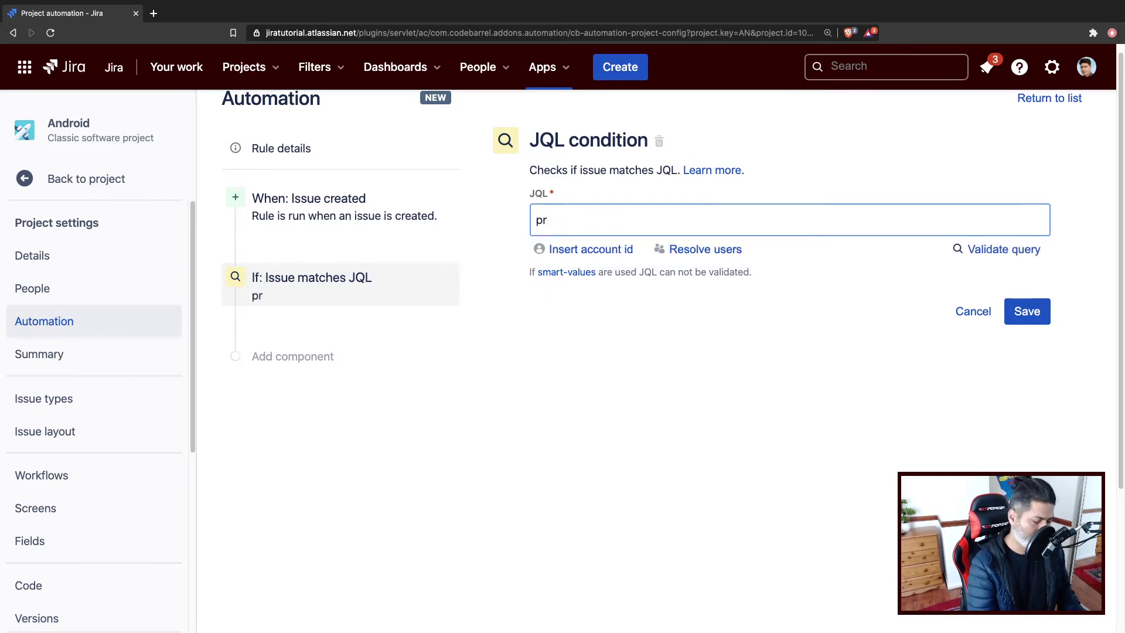
pyautogui.write('io')
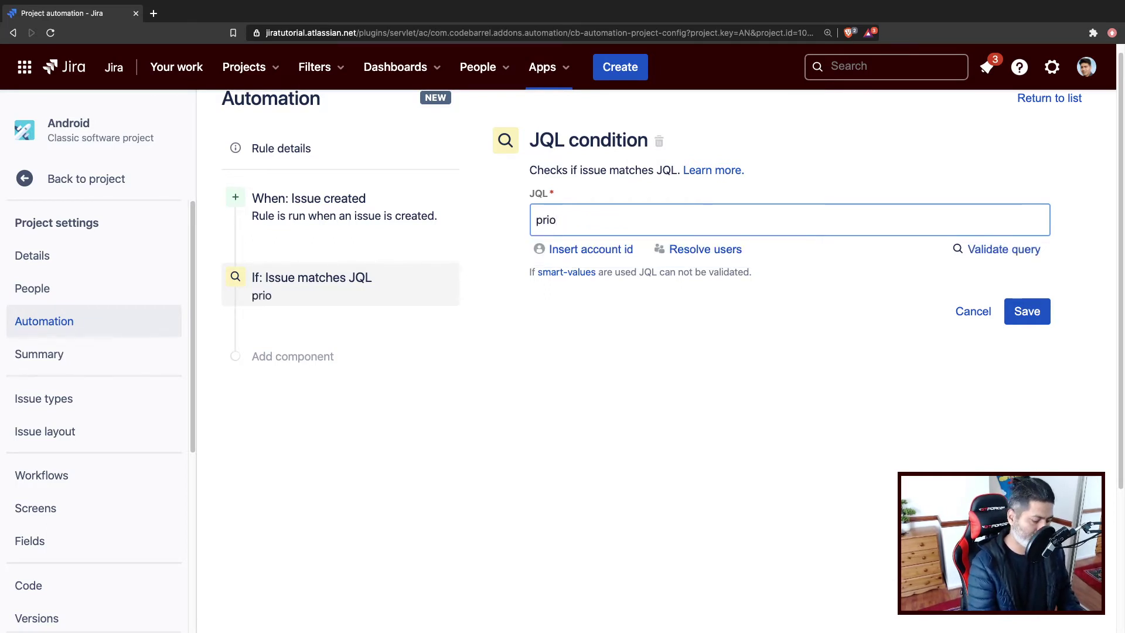
pyautogui.write('t')
pyautogui.press('BackSpace')
pyautogui.write('rity')
pyautogui.hotkey('ctrl', 'z')
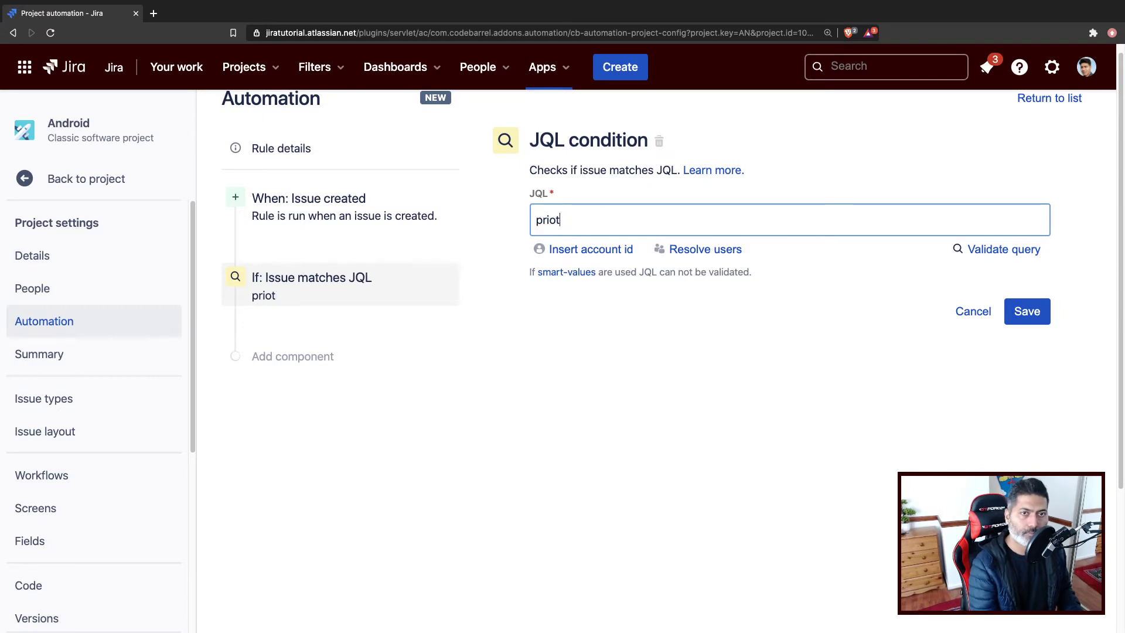
pyautogui.write('rity')
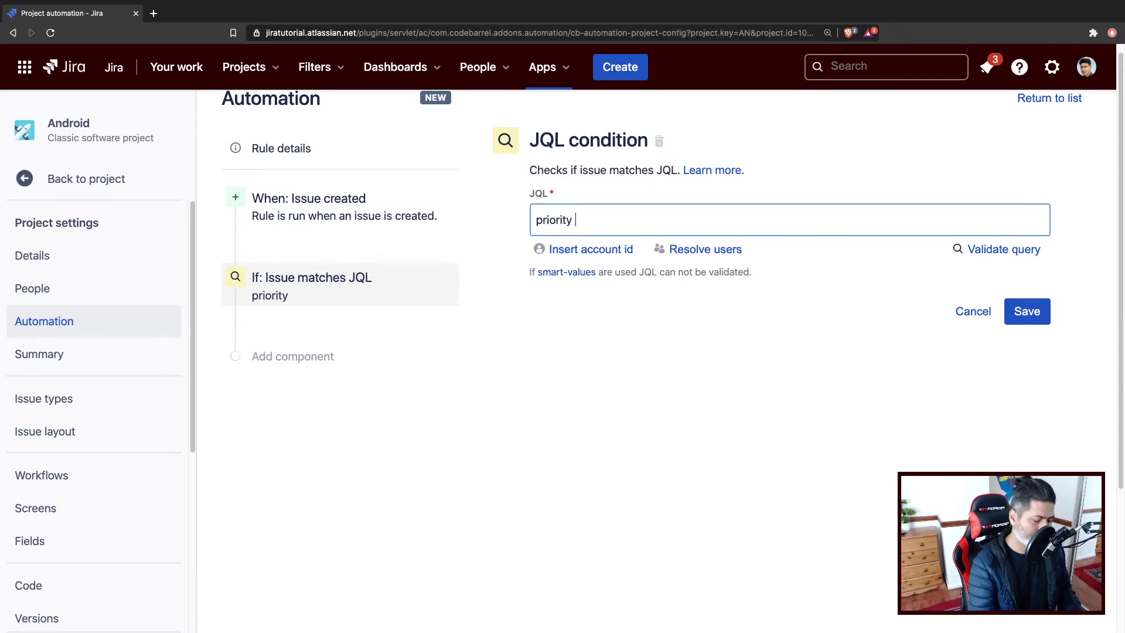
pyautogui.write(' = ')
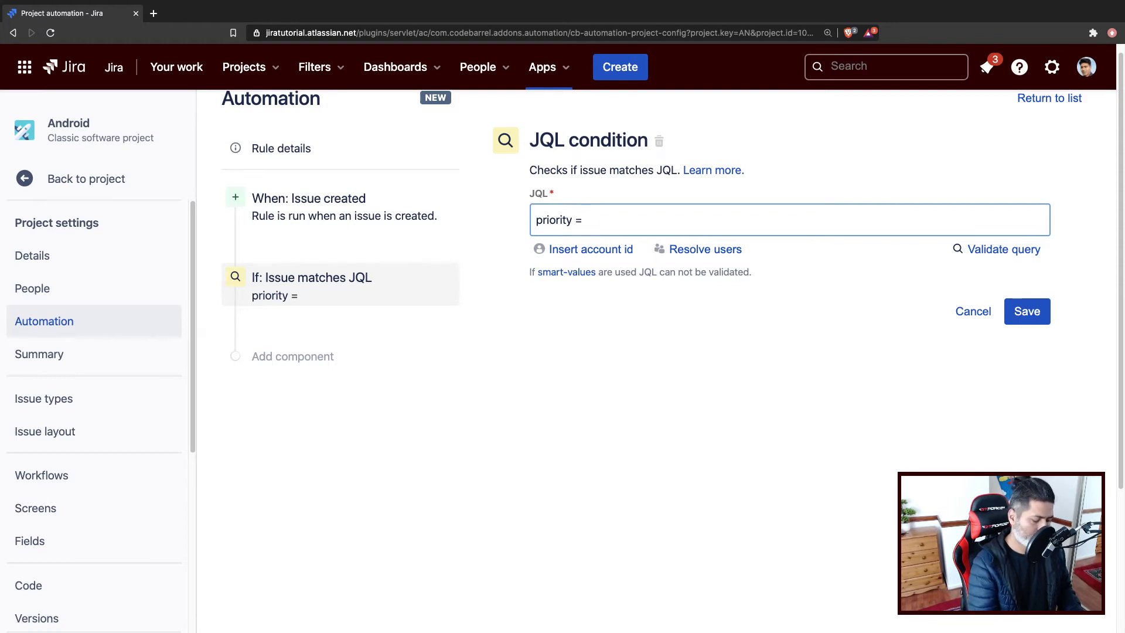
pyautogui.write('High')
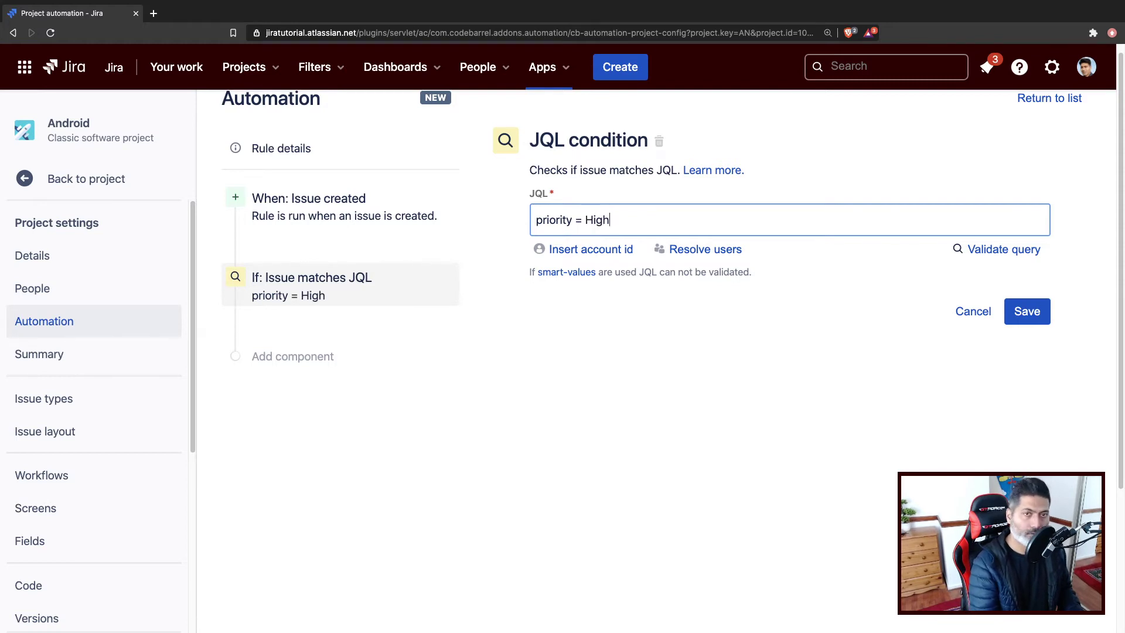
pyautogui.click(1001, 252)
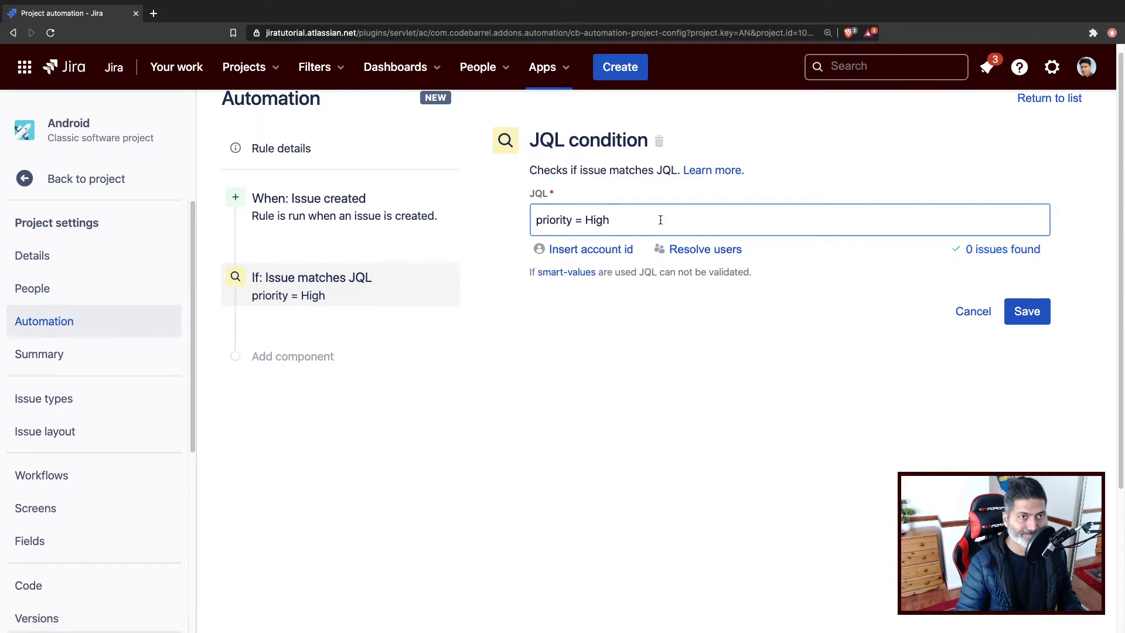
# Open the recently viewed bug AN-23 in a new tab to check its priority, and return to the rule.
pyautogui.click(876, 66)
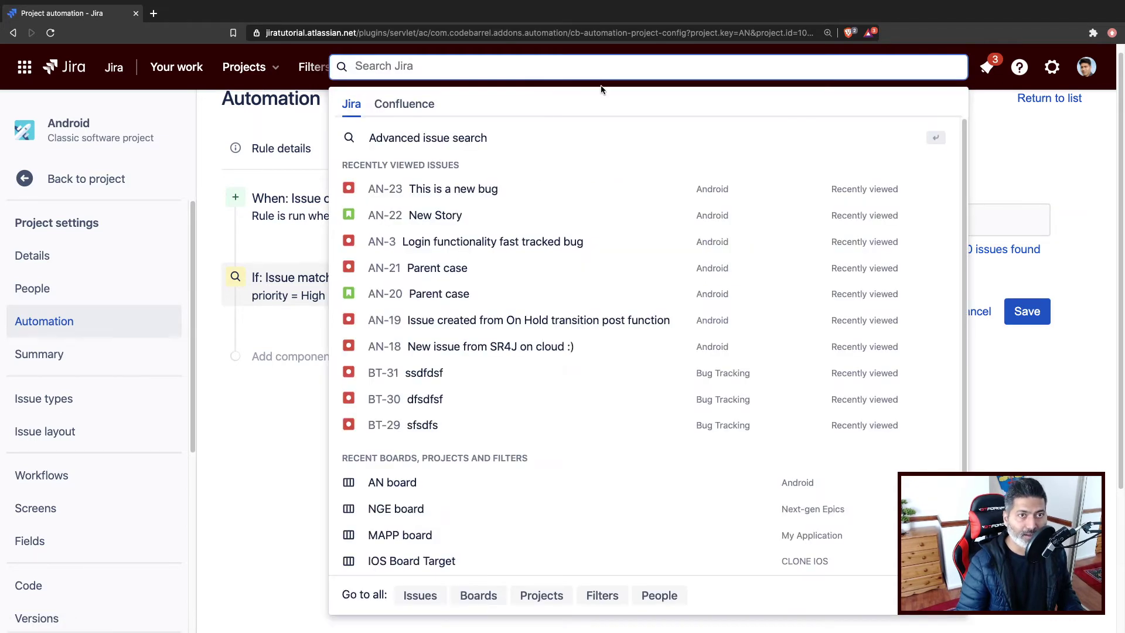
pyautogui.keyDown('super'); pyautogui.click(357, 200); pyautogui.keyUp('super')
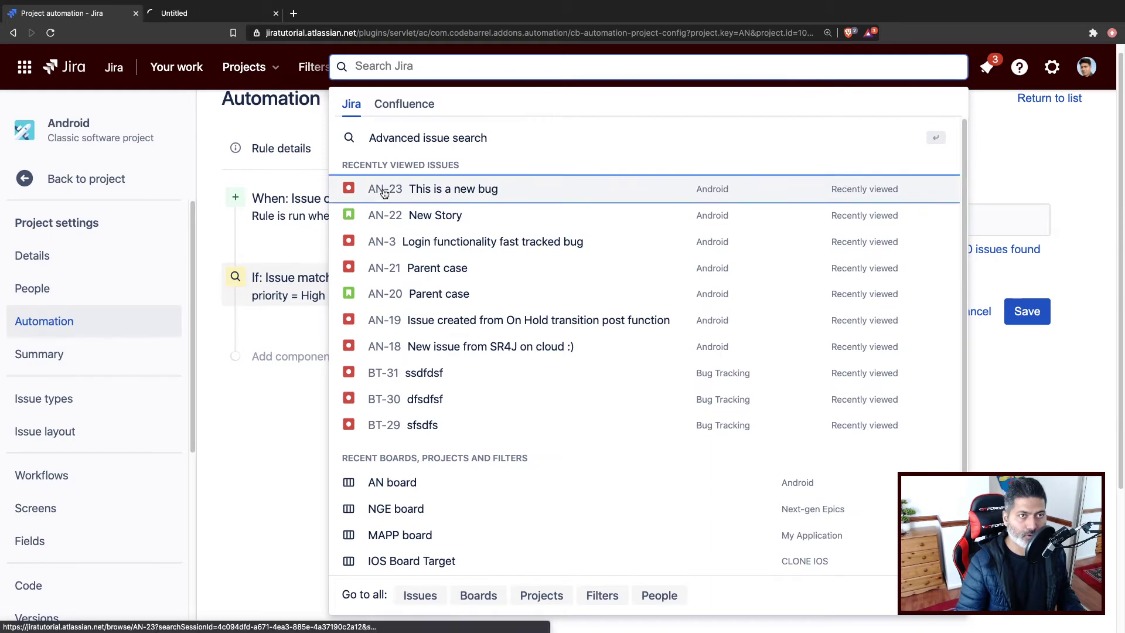
pyautogui.click(214, 13)
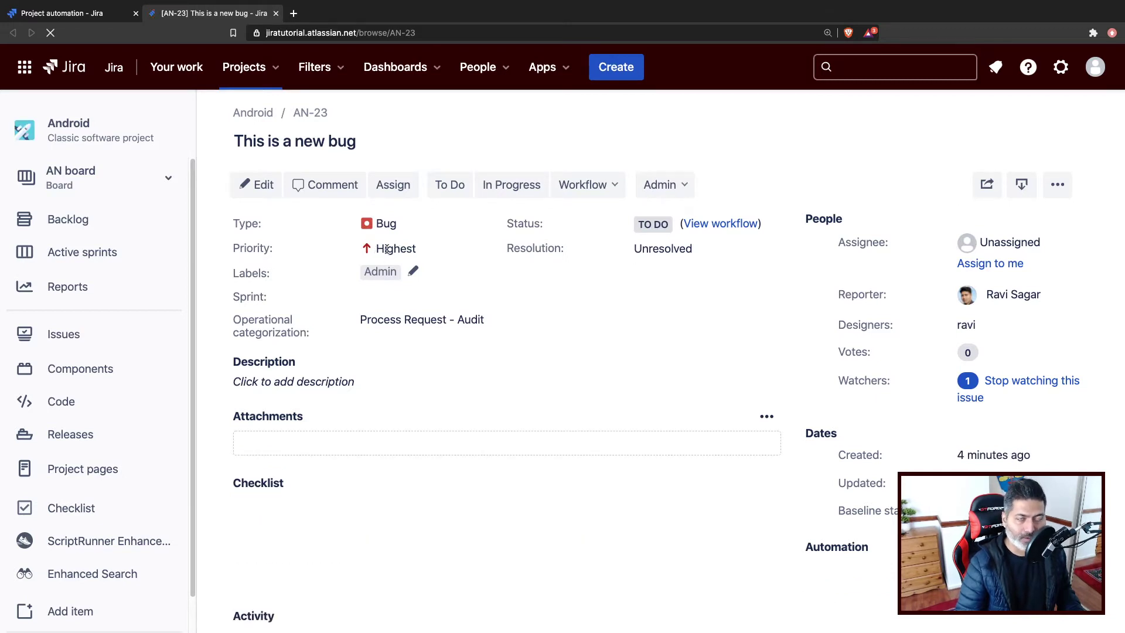
pyautogui.click(67, 21)
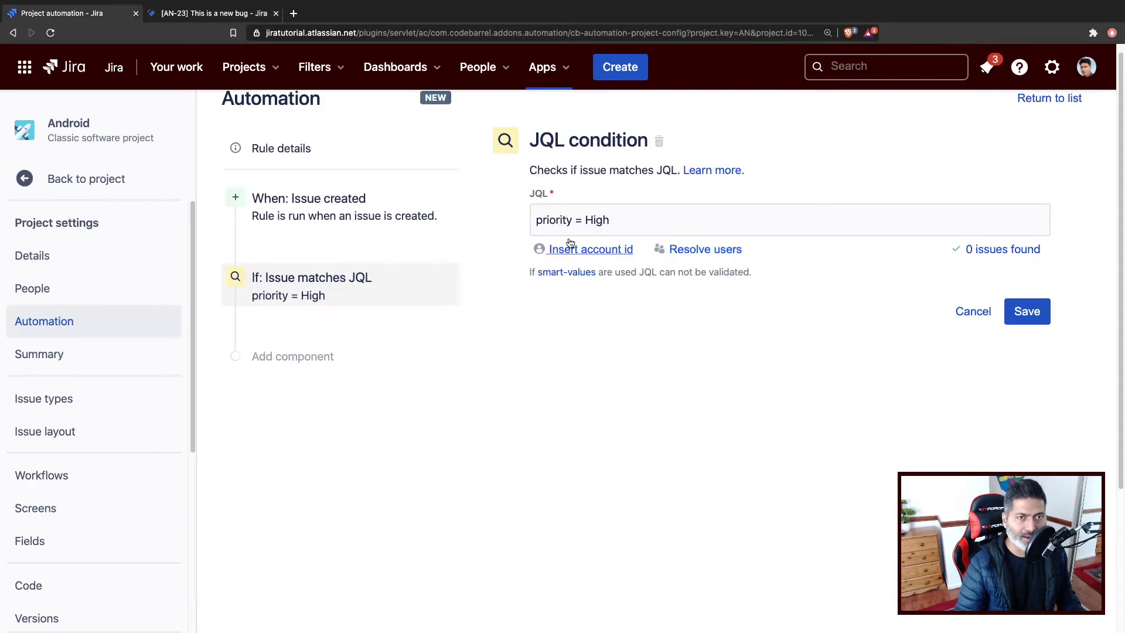
# Change the condition's JQL to "priority = Highest", validate the query and save the condition.
pyautogui.click(693, 221)
pyautogui.write('est')
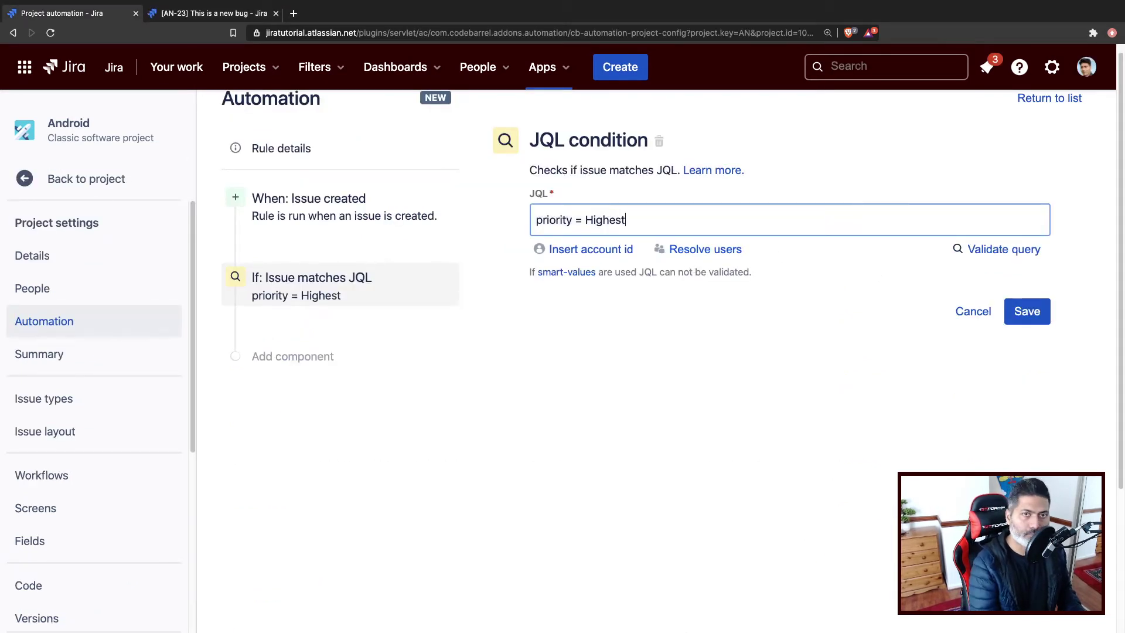
pyautogui.click(996, 250)
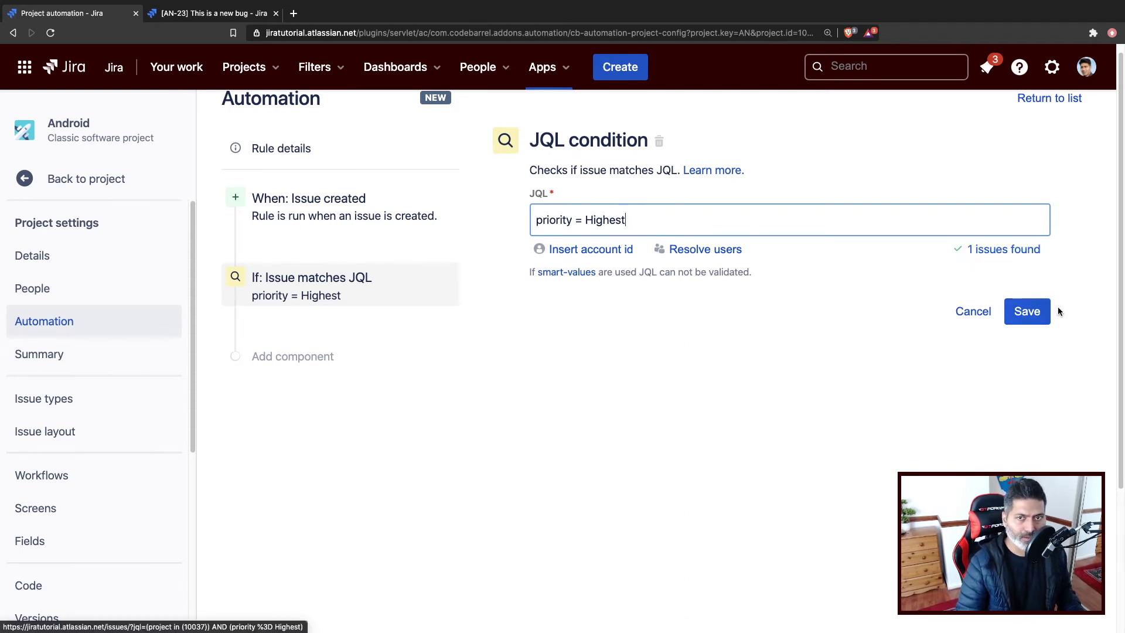
pyautogui.click(1030, 311)
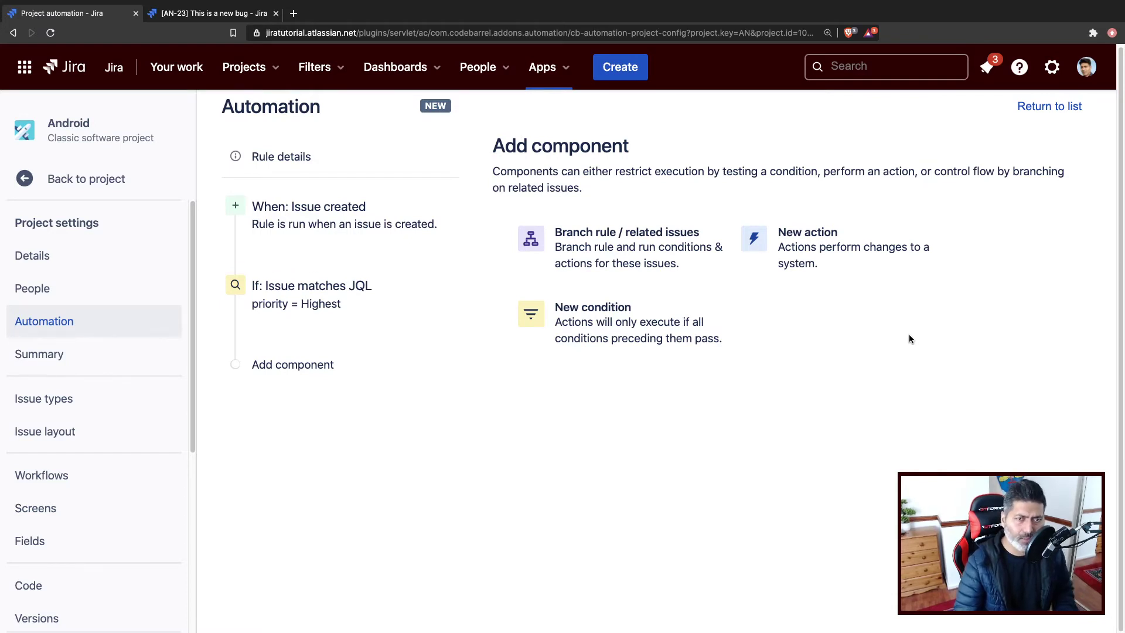
# Add a Comment on issue action to the rule with the comment text "This is my comment.".
pyautogui.click(813, 252)
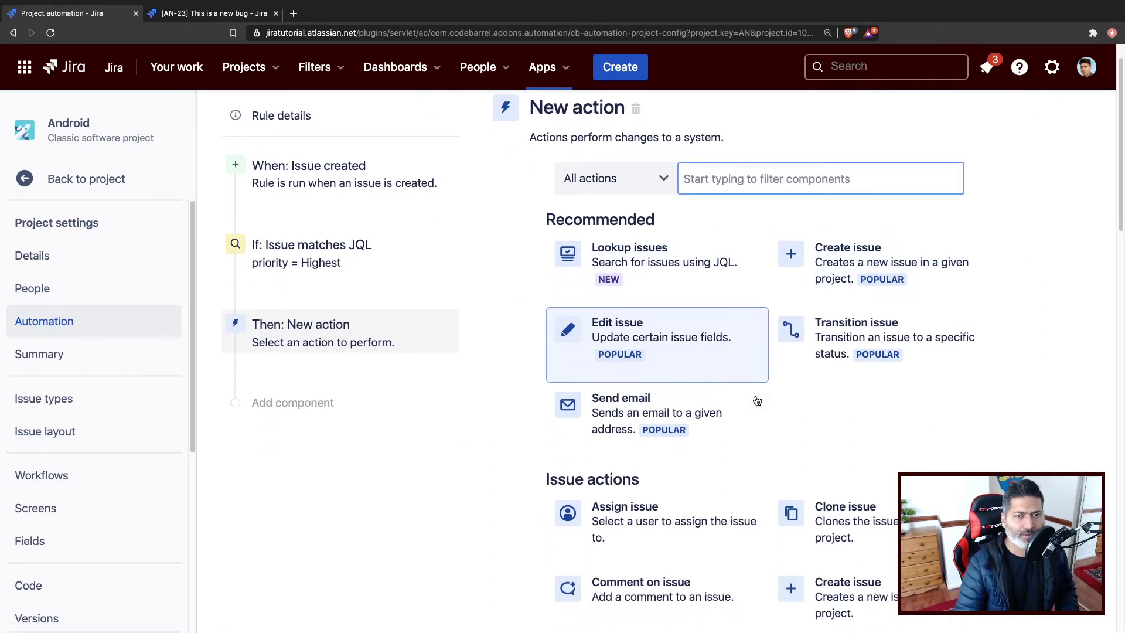
pyautogui.scroll(-3, 756, 400)
pyautogui.click(641, 483)
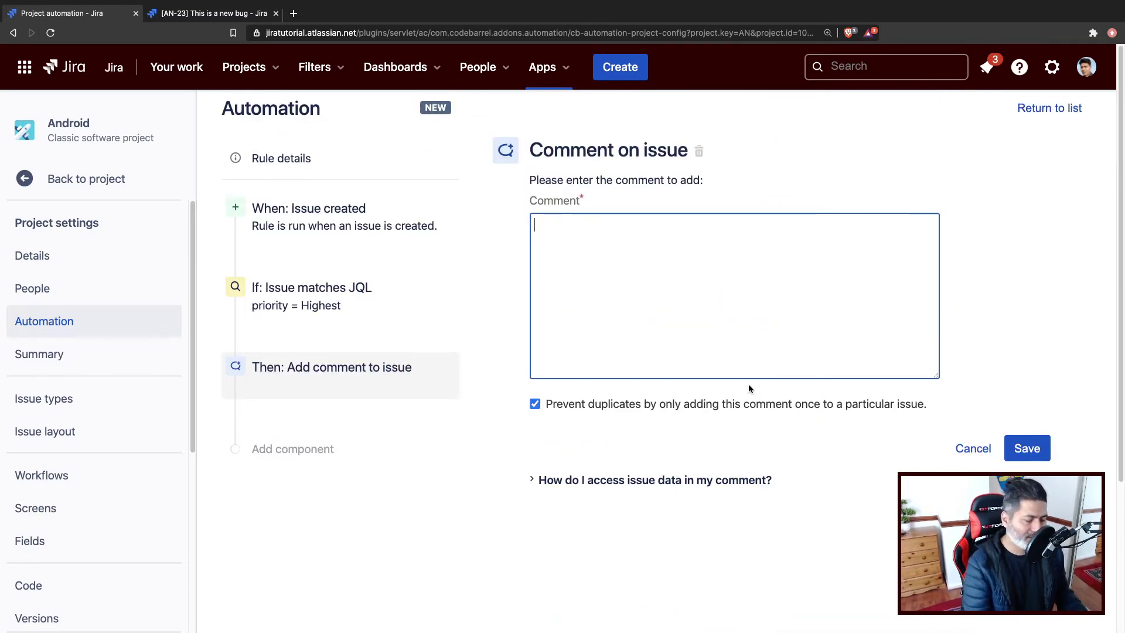
pyautogui.write('Th')
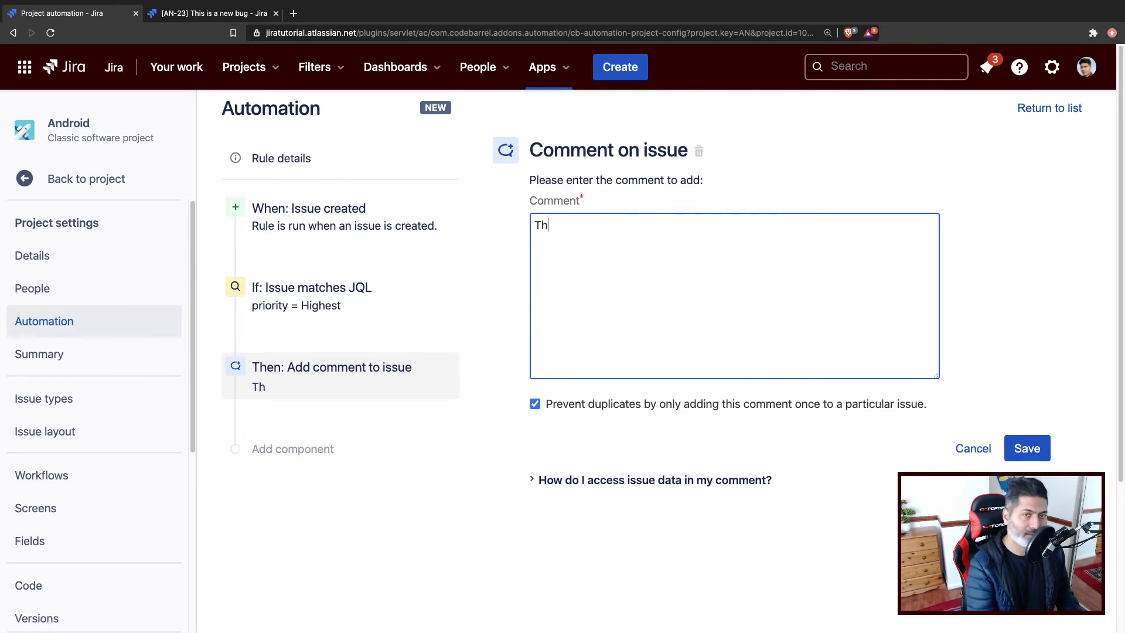
pyautogui.write('is is my')
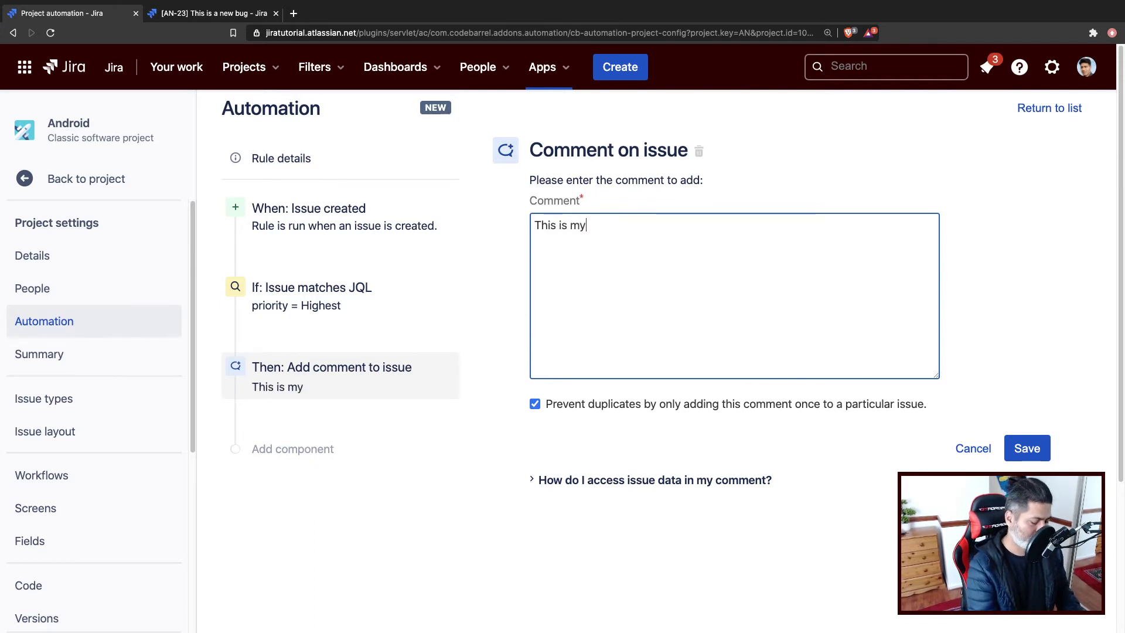
pyautogui.write(' comment.')
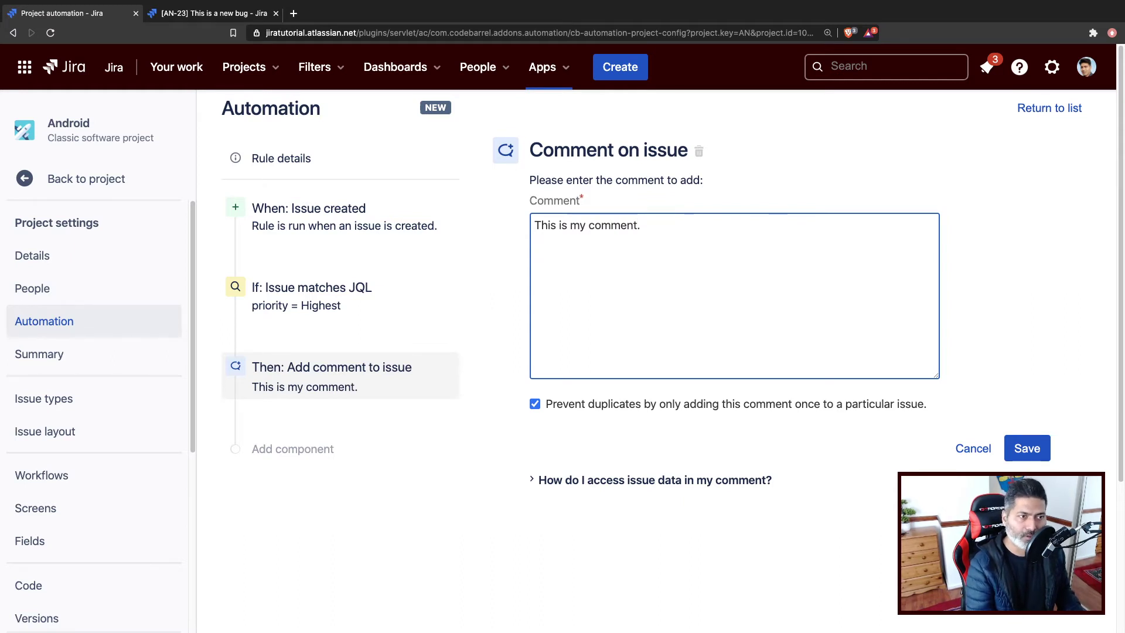
pyautogui.press('Return')
pyautogui.press('Return')
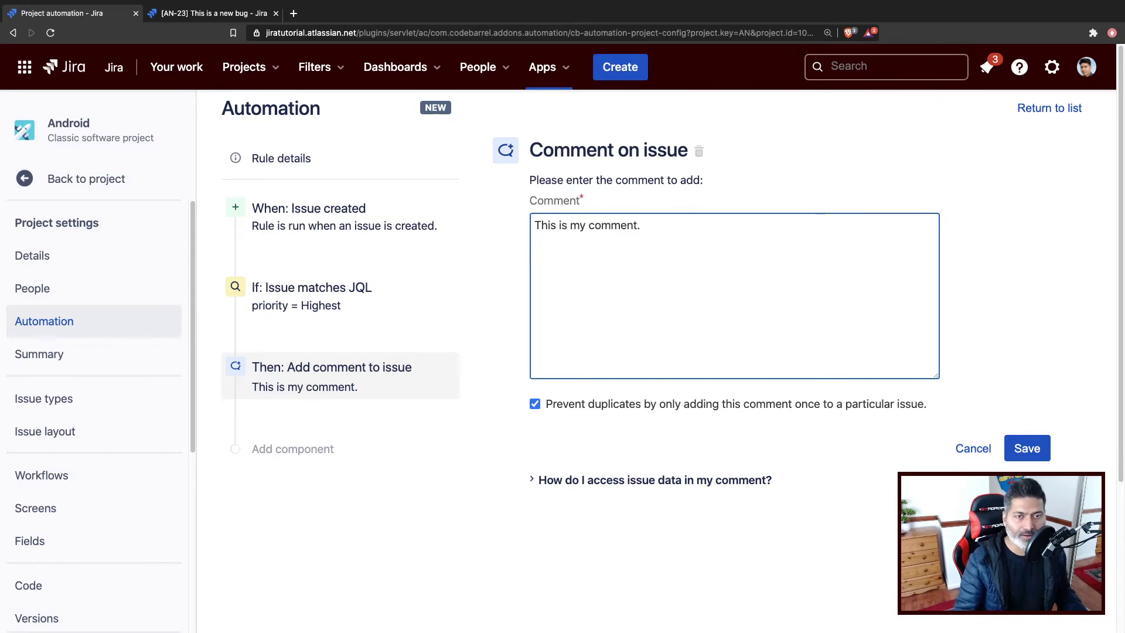
# Read the help on accessing issue data in the comment, focusing on the {{issue.fields}} smart value.
pyautogui.click(624, 482)
pyautogui.scroll(-4, 719, 442)
pyautogui.scroll(2, 721, 442)
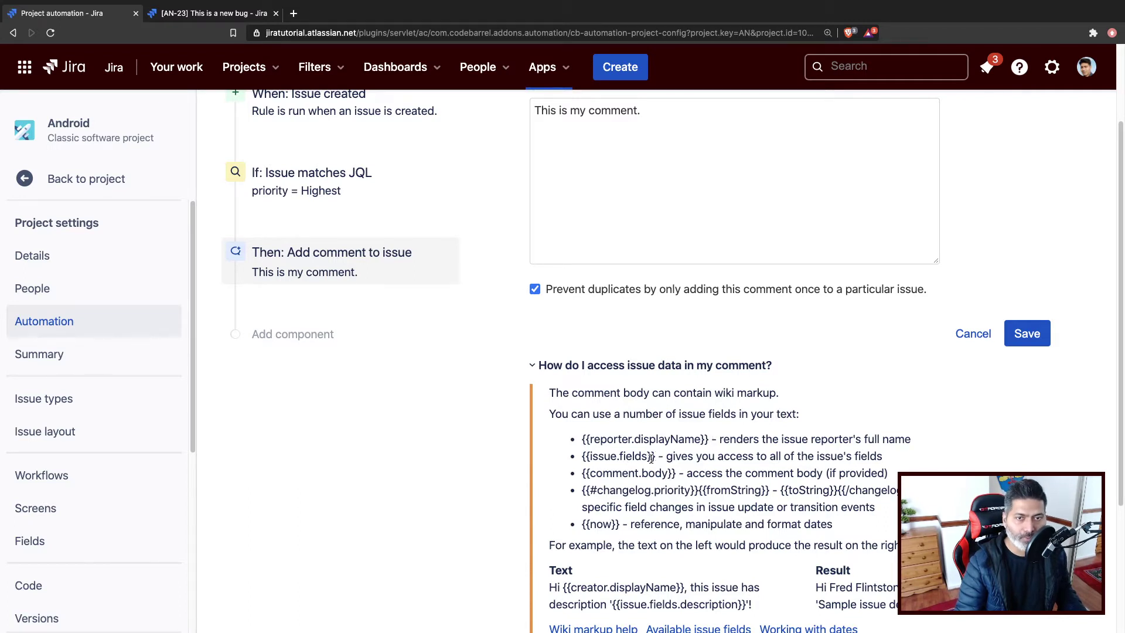
pyautogui.moveTo(656, 456); pyautogui.dragTo(582, 458)
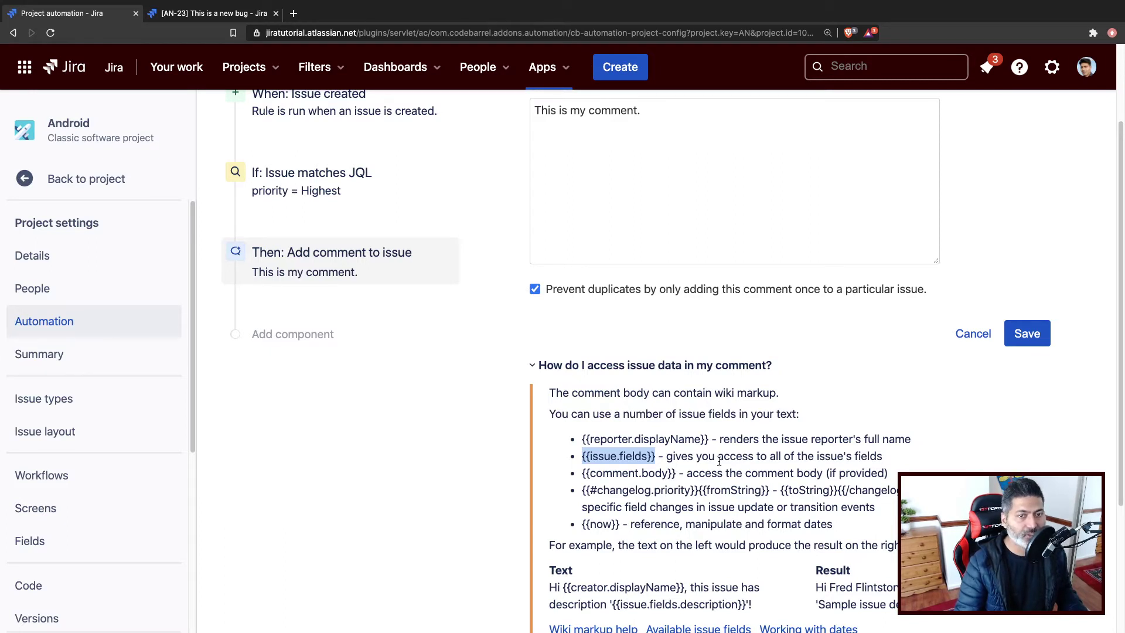
pyautogui.scroll(-3, 720, 466)
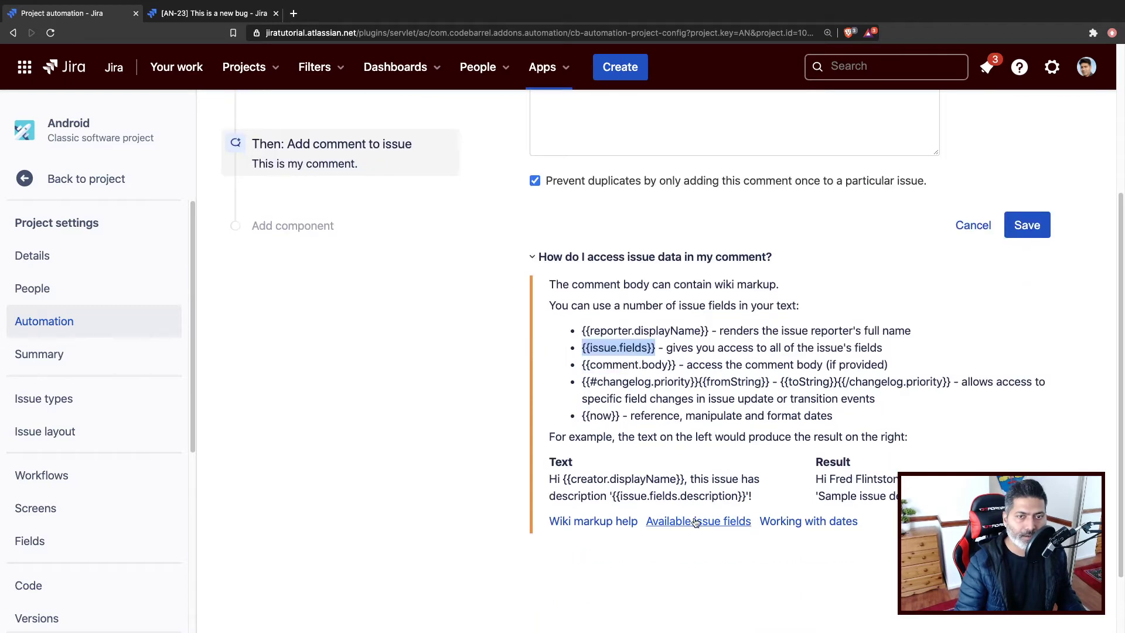
# Open the available issue fields documentation, examine how smart values are formatted and found, and return to the automation rule.
pyautogui.click(695, 522)
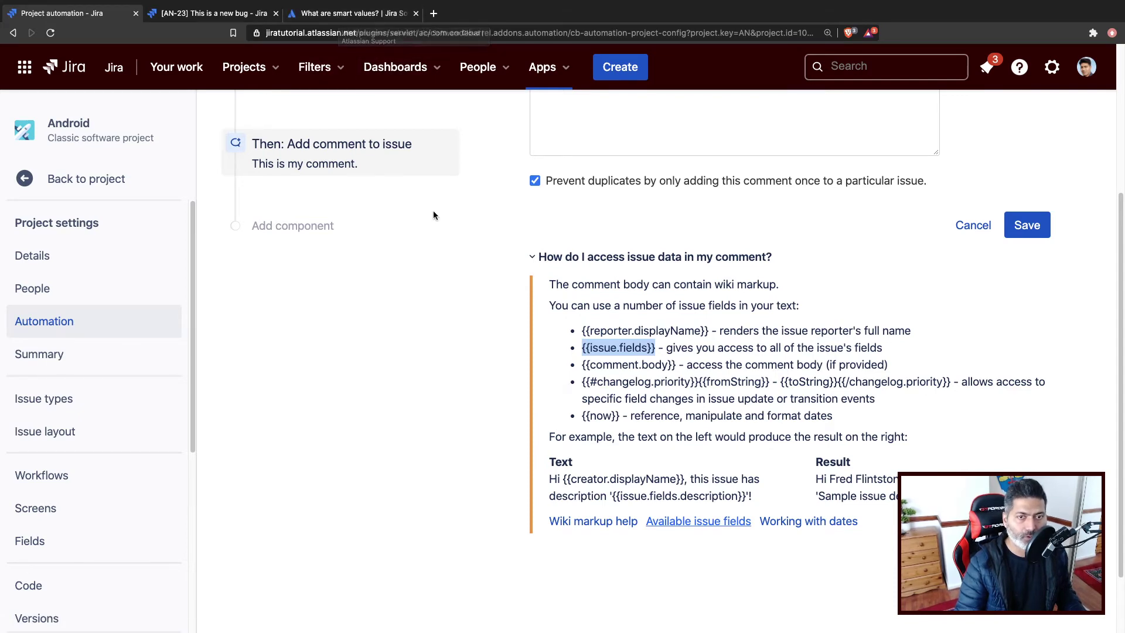
pyautogui.click(341, 14)
pyautogui.scroll(-5, 402, 316)
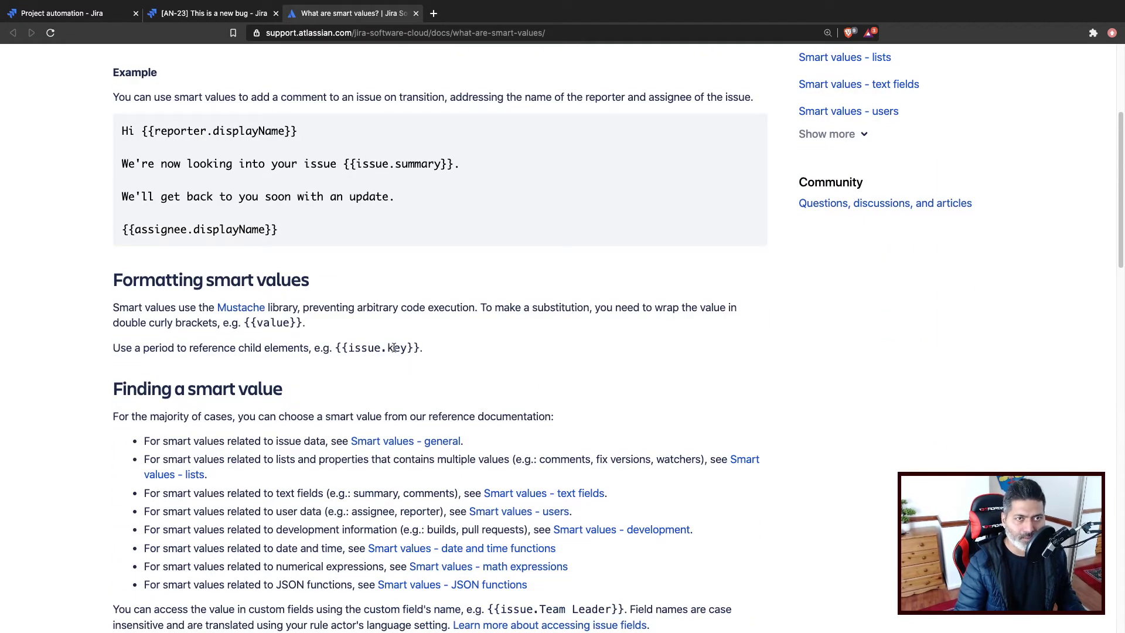
pyautogui.scroll(-5, 407, 168)
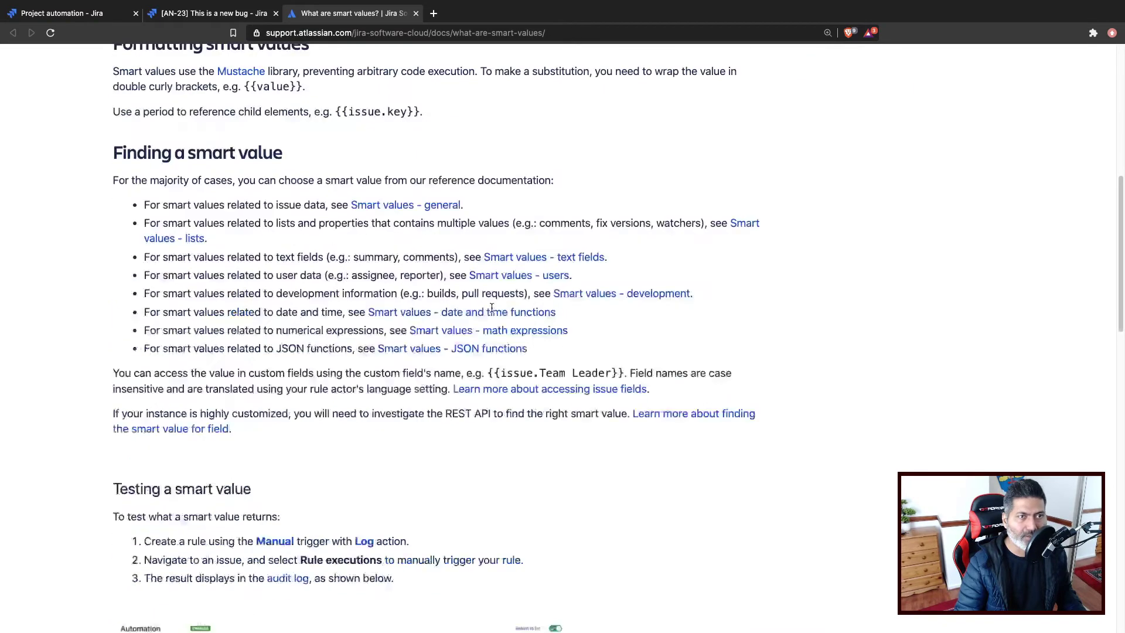
pyautogui.scroll(8, 402, 350)
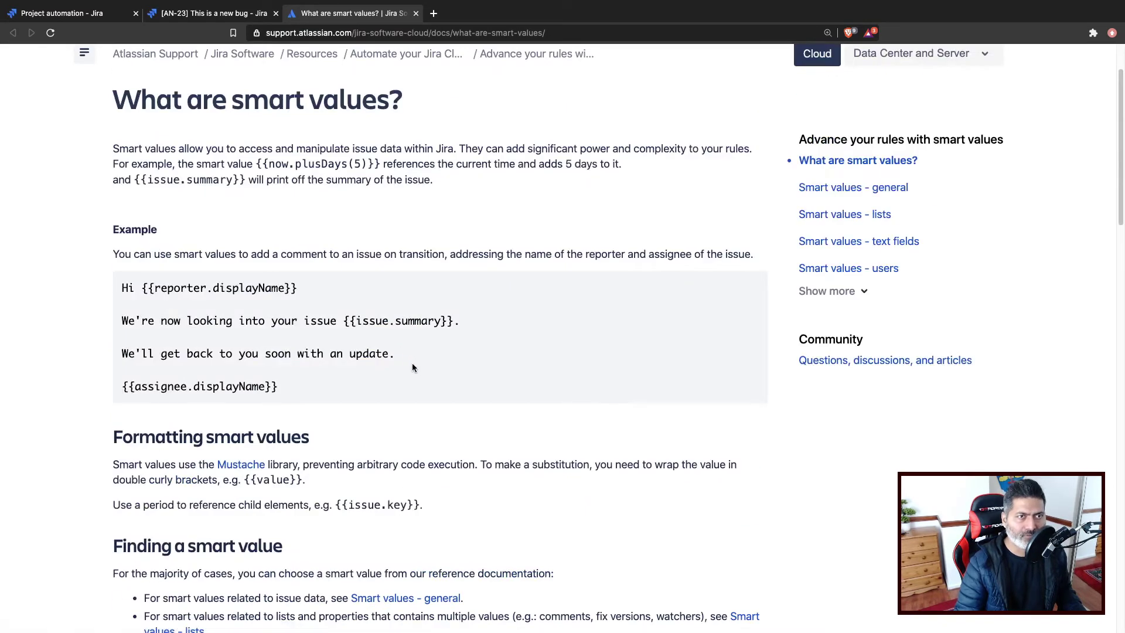
pyautogui.moveTo(267, 166); pyautogui.dragTo(255, 165)
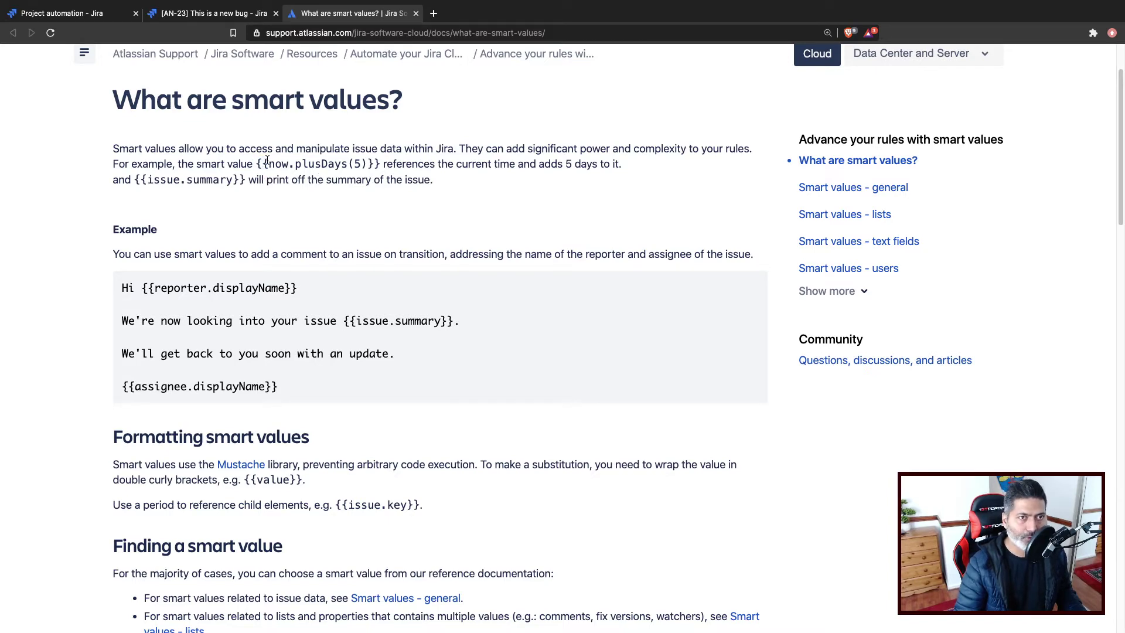
pyautogui.moveTo(268, 164); pyautogui.dragTo(246, 164)
pyautogui.scroll(-5, 392, 281)
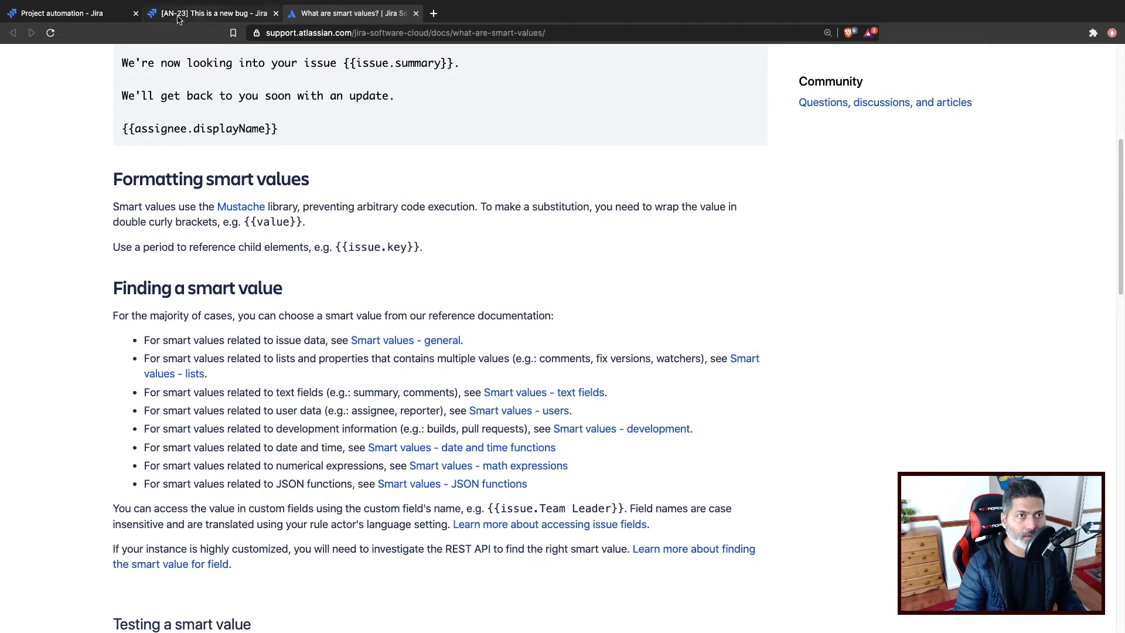
pyautogui.click(208, 17)
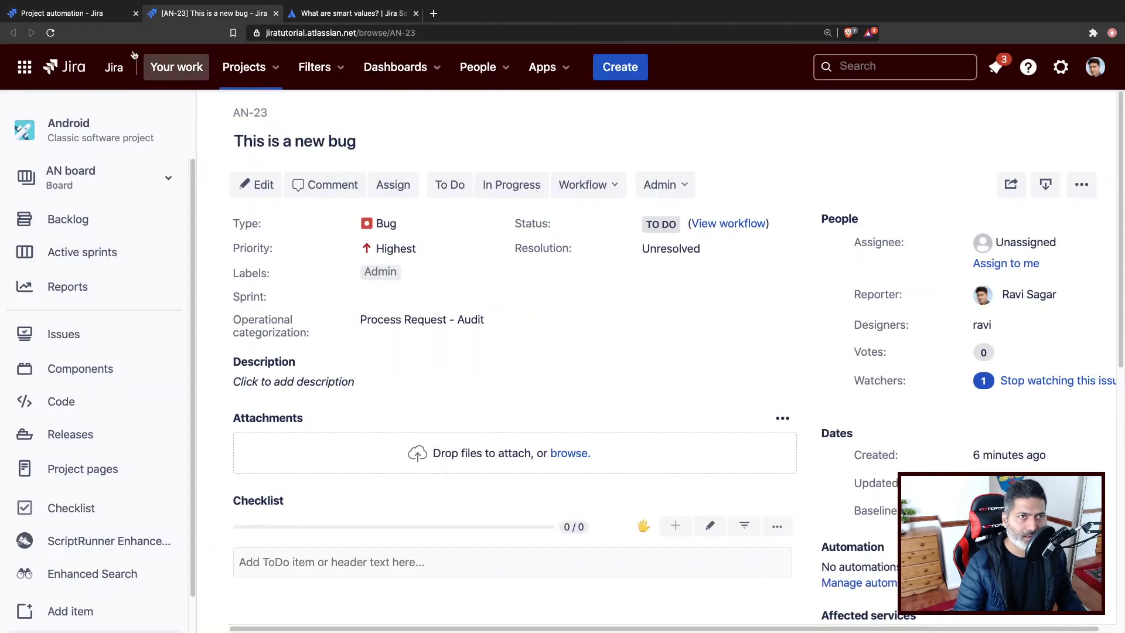
pyautogui.hotkey('ctrl', 'shift', 'Tab')
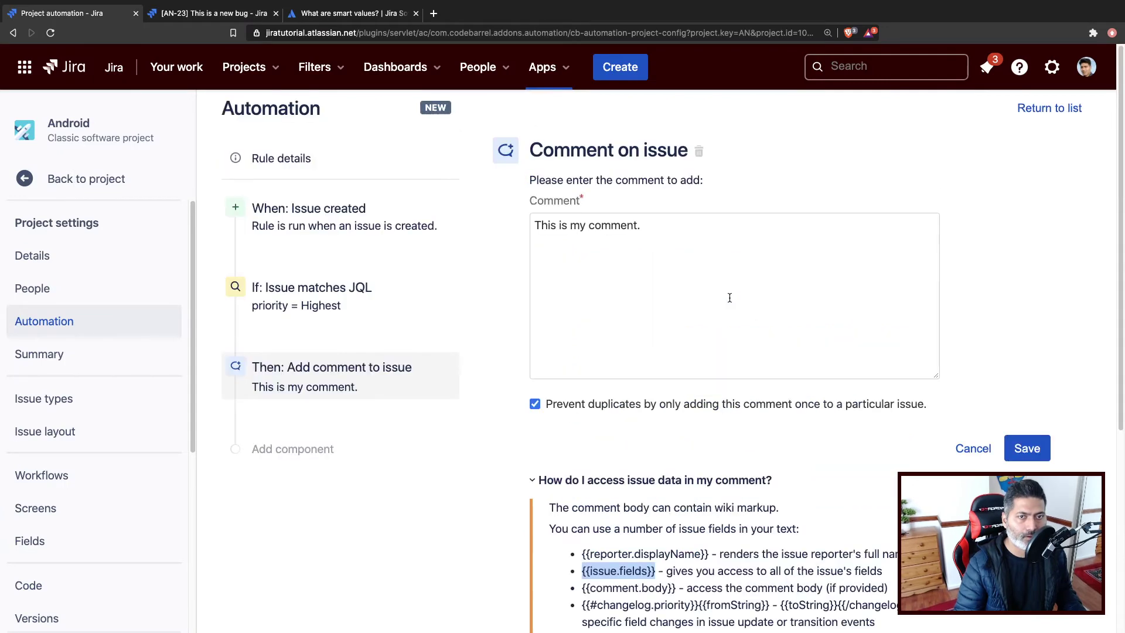
# Append the smart value {{issue.fields}} below the comment text, after a blank line, and save the comment action.
pyautogui.click(698, 270)
pyautogui.press('Return')
pyautogui.press('Return')
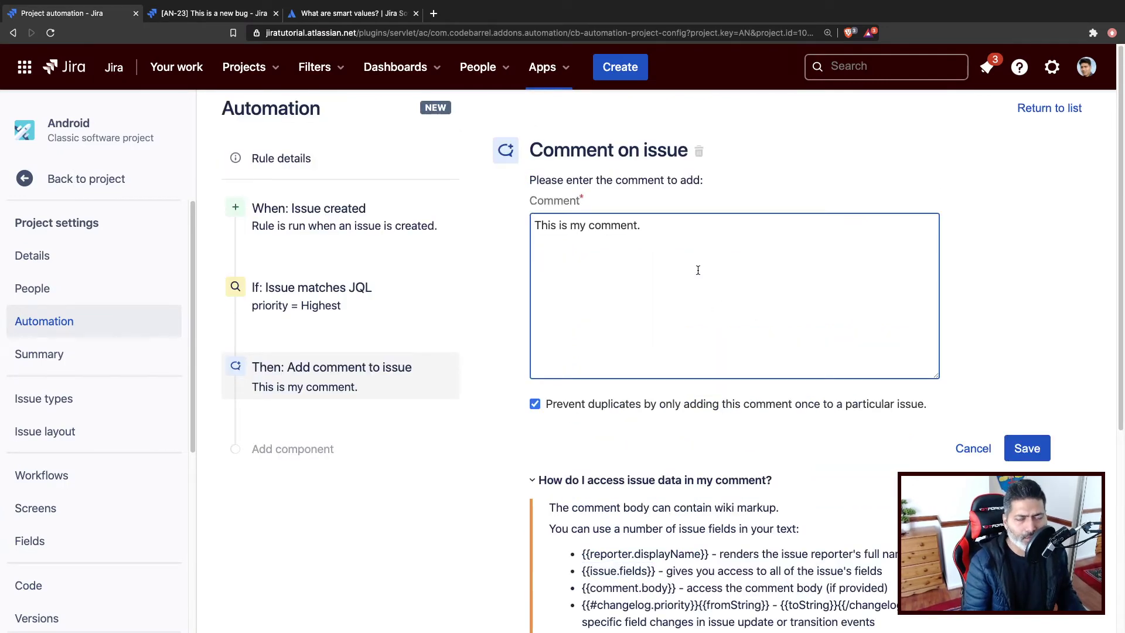
pyautogui.write('{{')
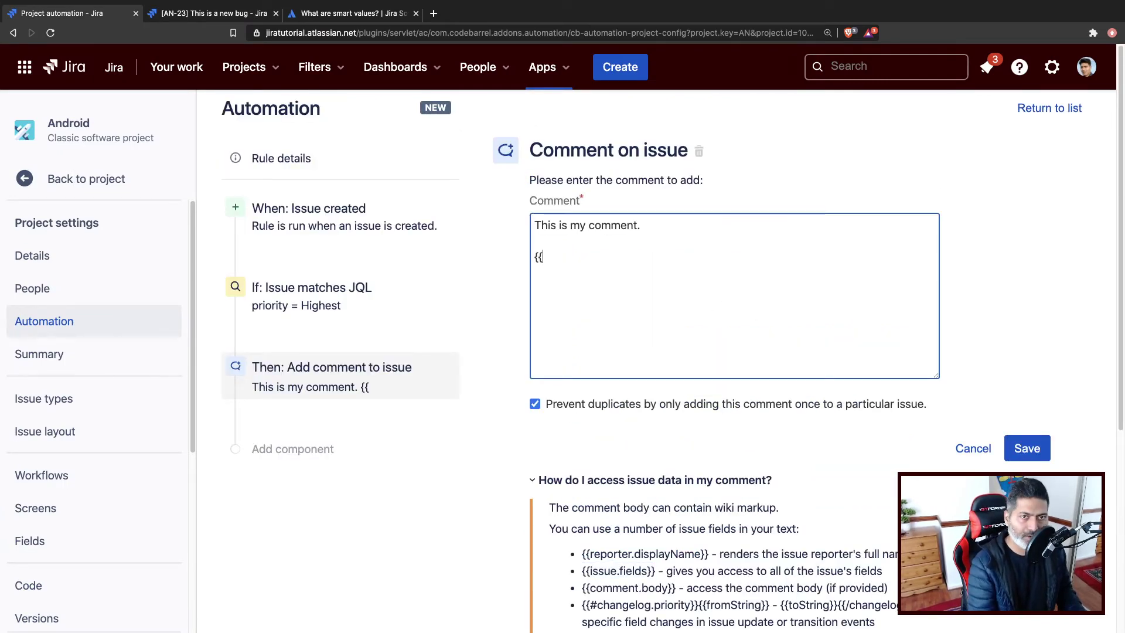
pyautogui.write('is')
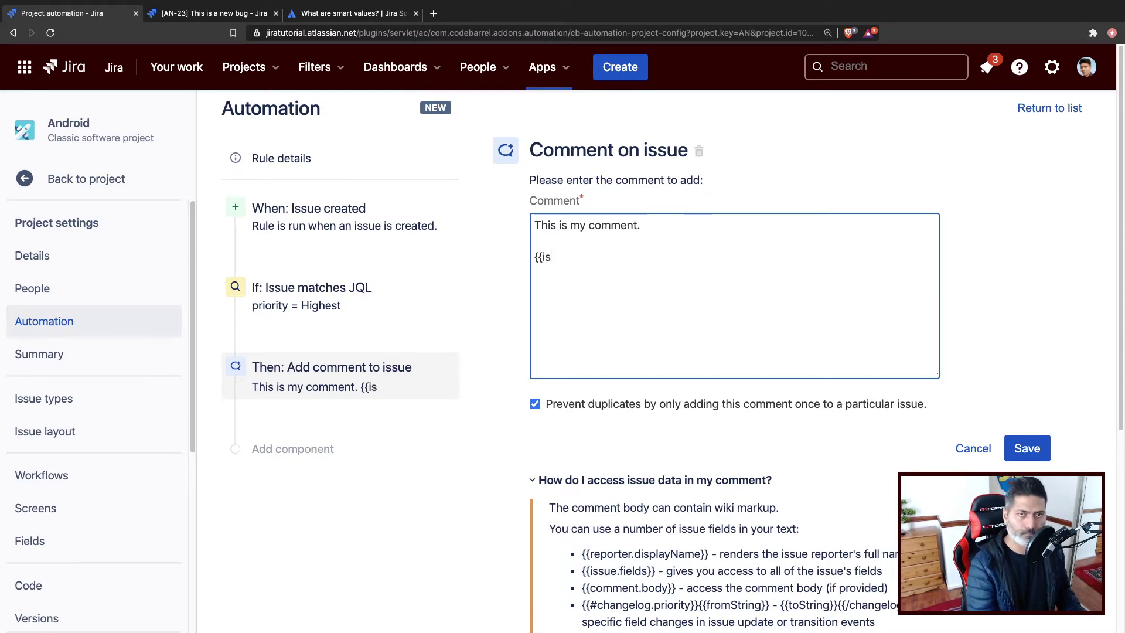
pyautogui.write('sue.fiel')
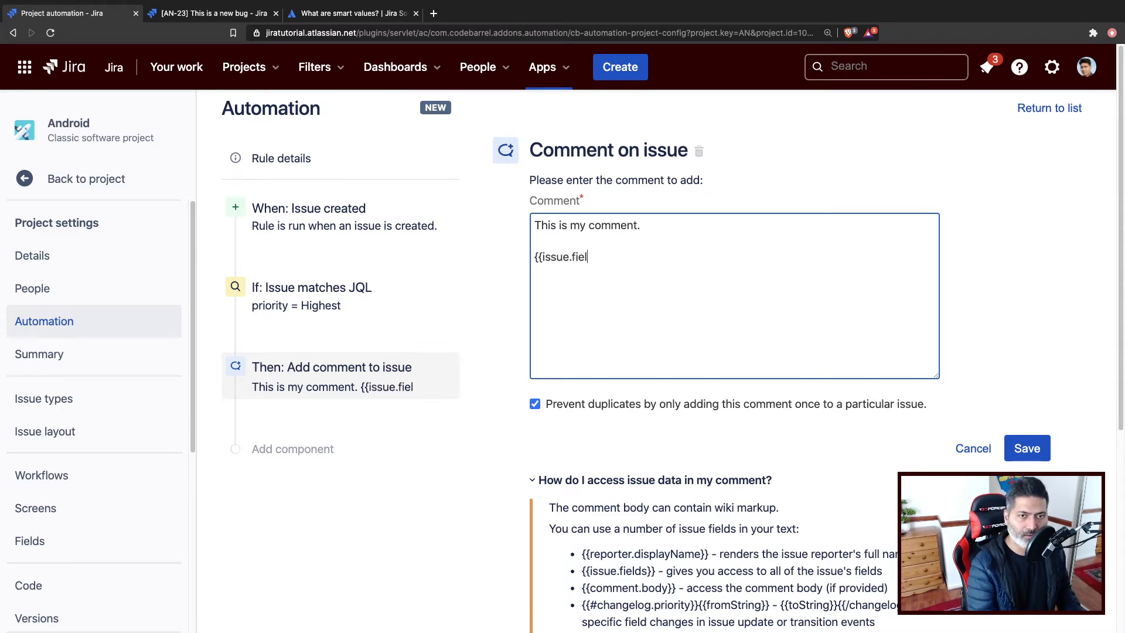
pyautogui.write('ds}}')
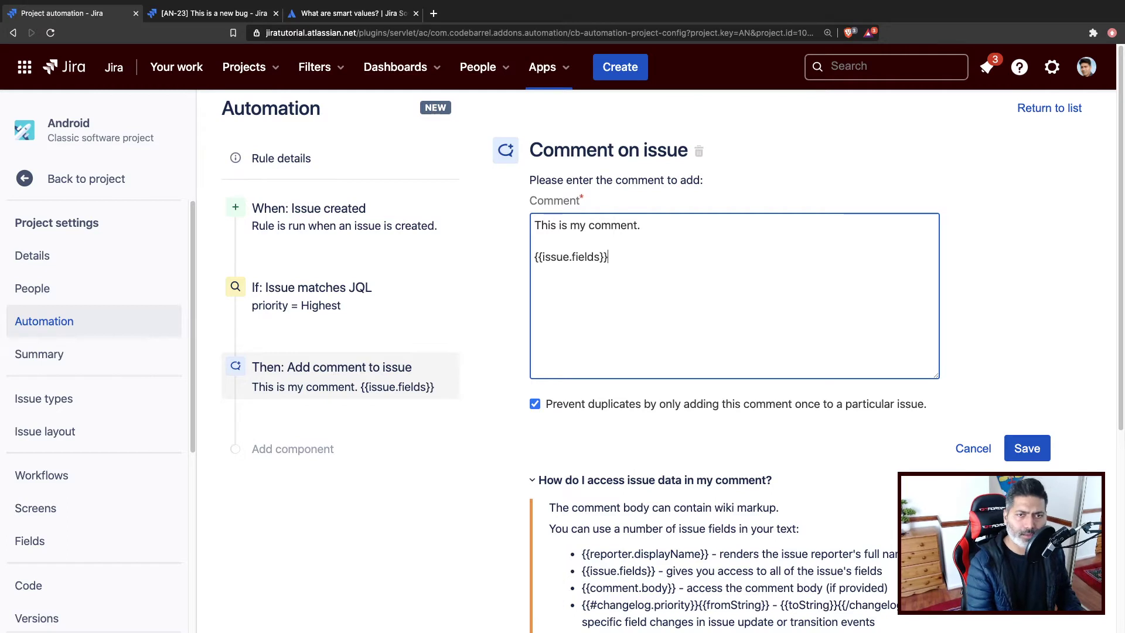
pyautogui.click(1026, 448)
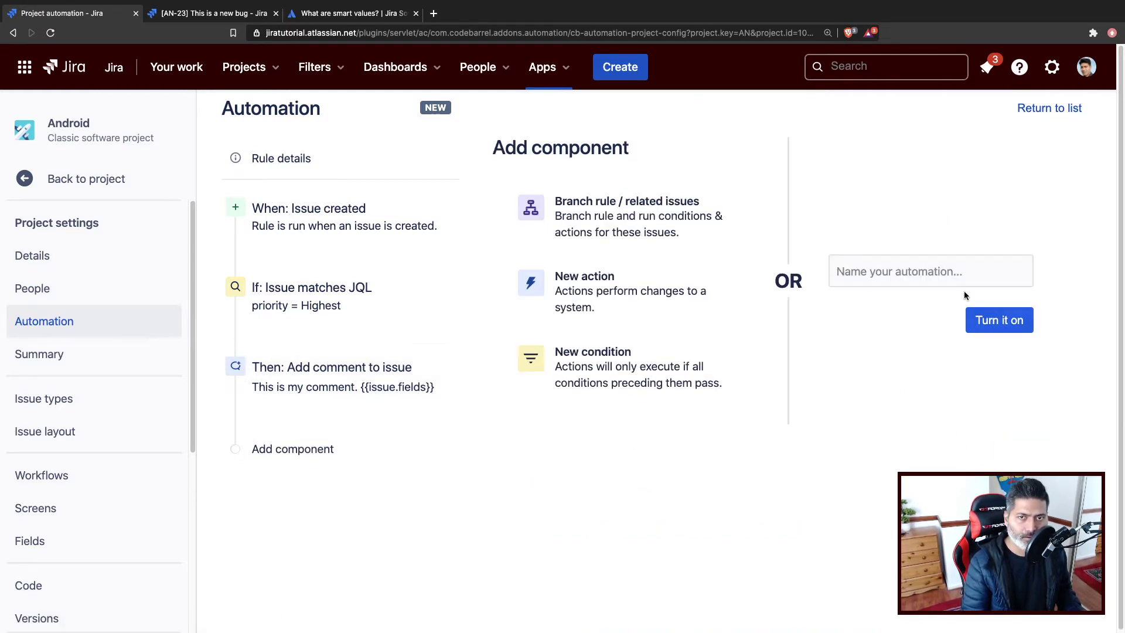
# Name the rule "Add a comment" and turn it on, and review its scope, owner and actor in the rule details.
pyautogui.click(946, 272)
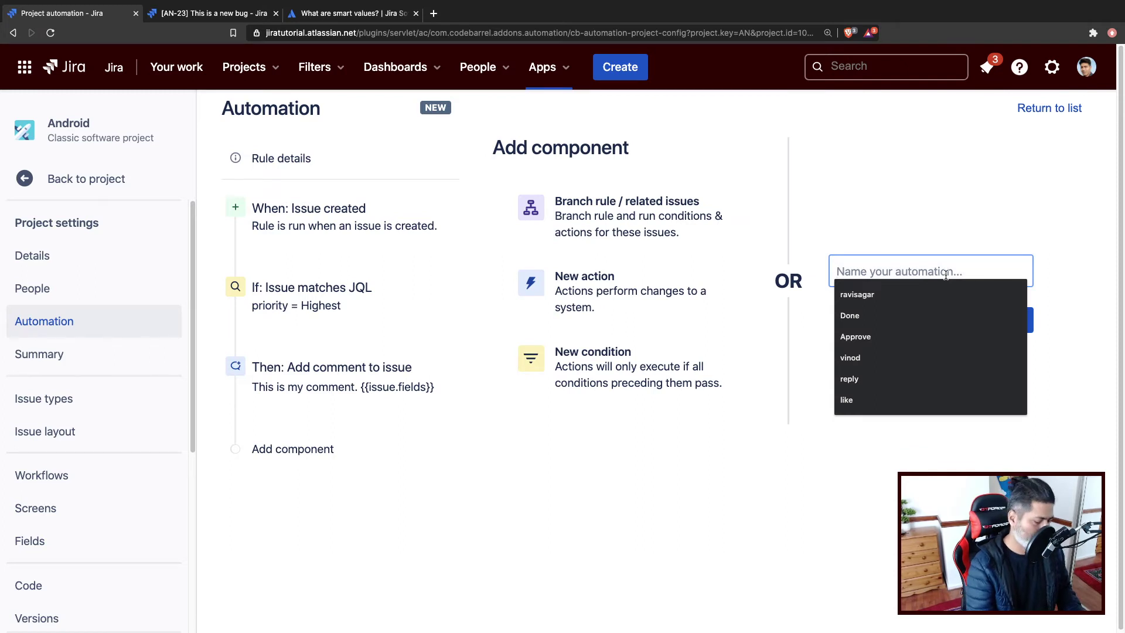
pyautogui.write('Add a')
pyautogui.write('comment')
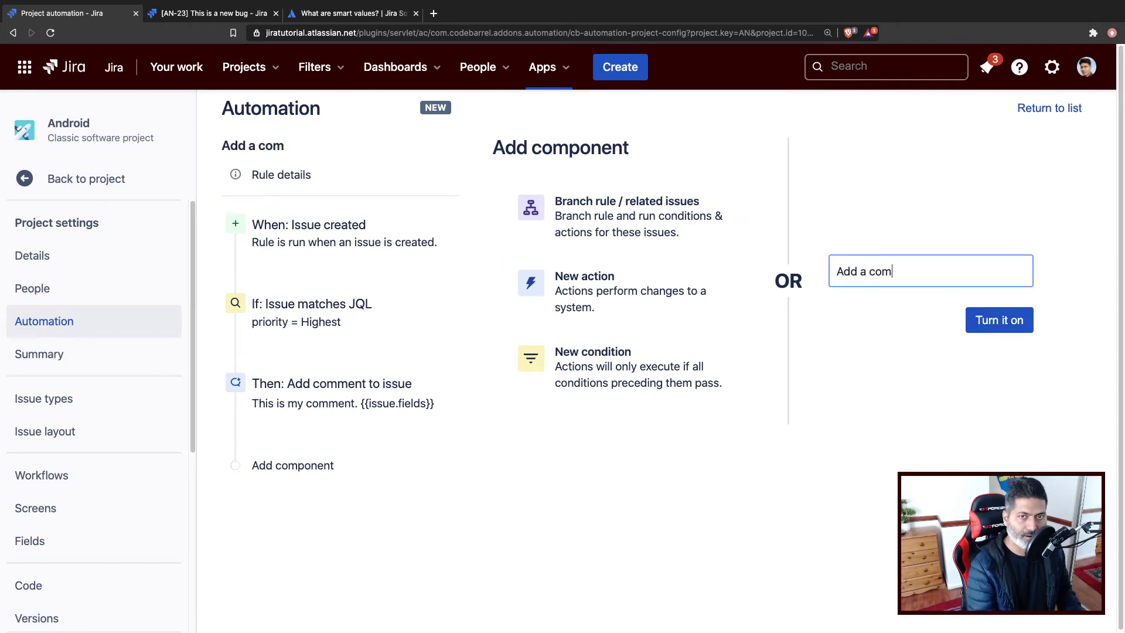
pyautogui.click(991, 322)
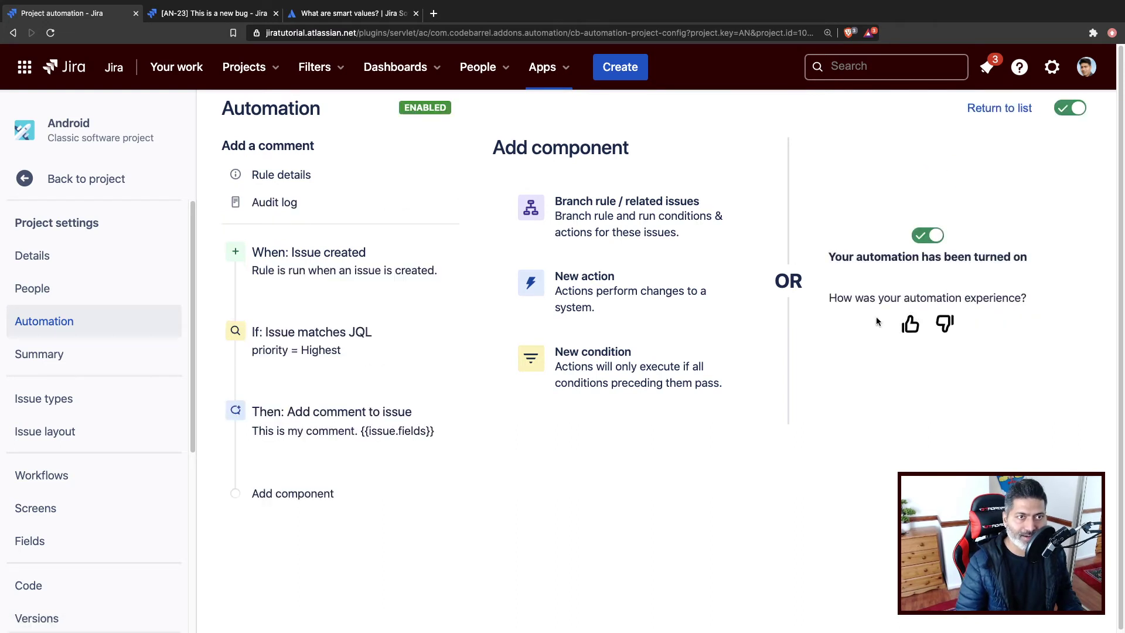
pyautogui.click(284, 176)
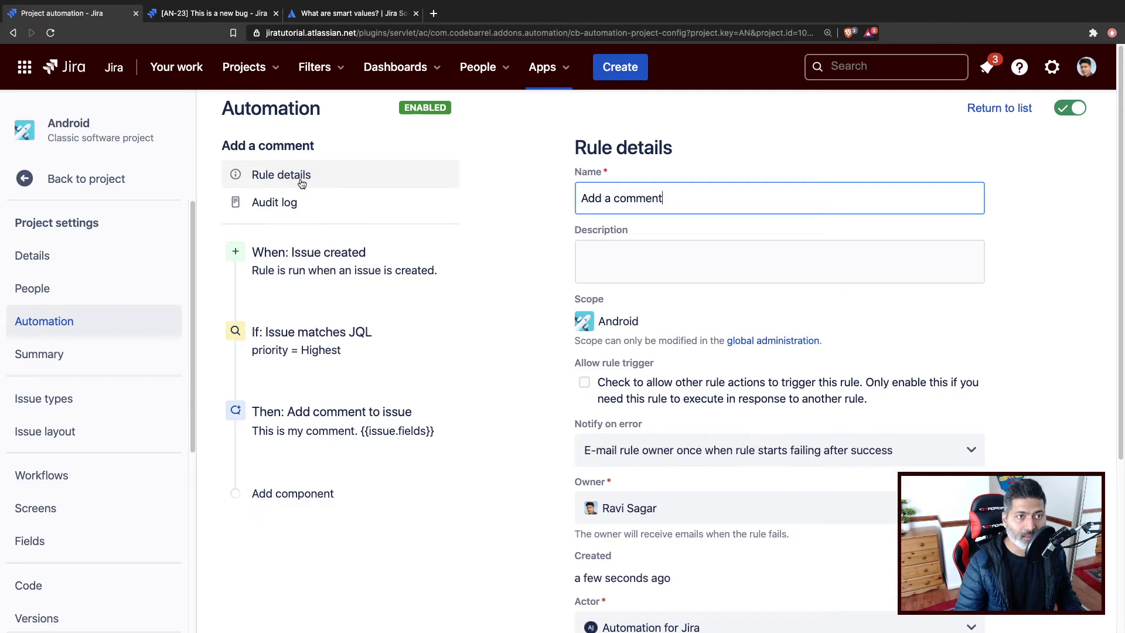
pyautogui.scroll(-3, 468, 322)
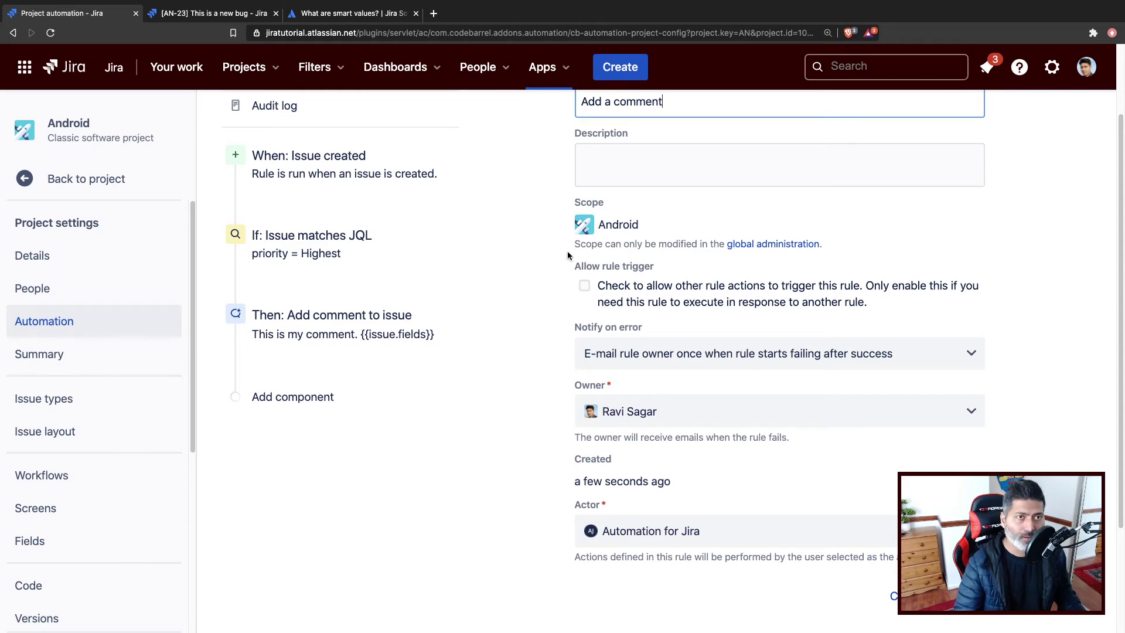
# Start a new Bug in the Android project with the summary "sdfsdf" and set its priority to Highest.
pyautogui.click(213, 12)
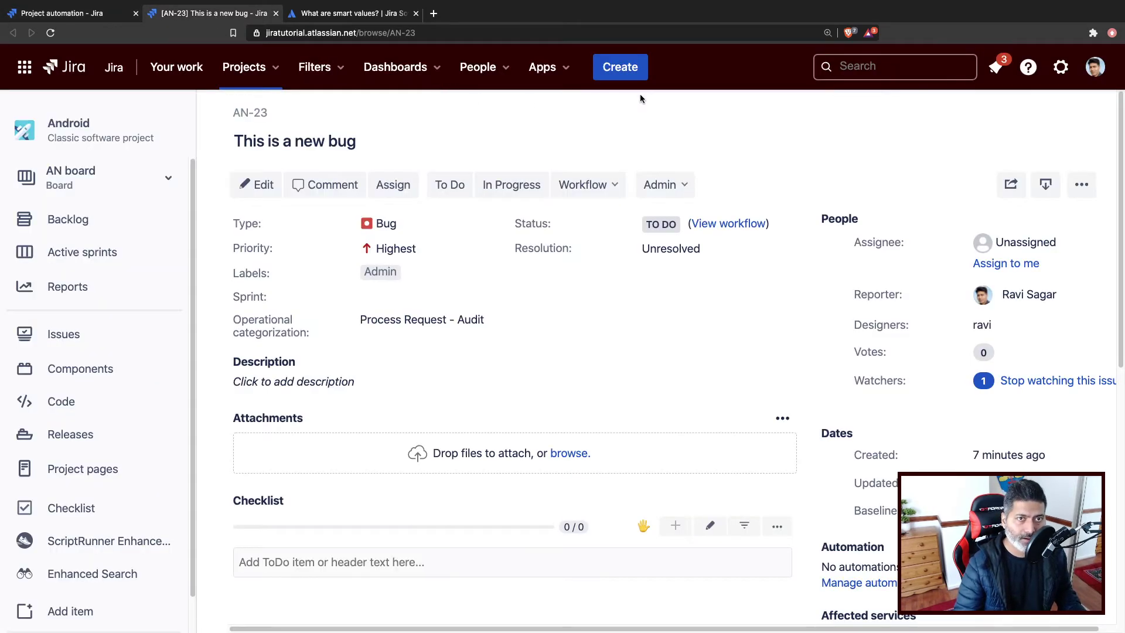
pyautogui.click(630, 75)
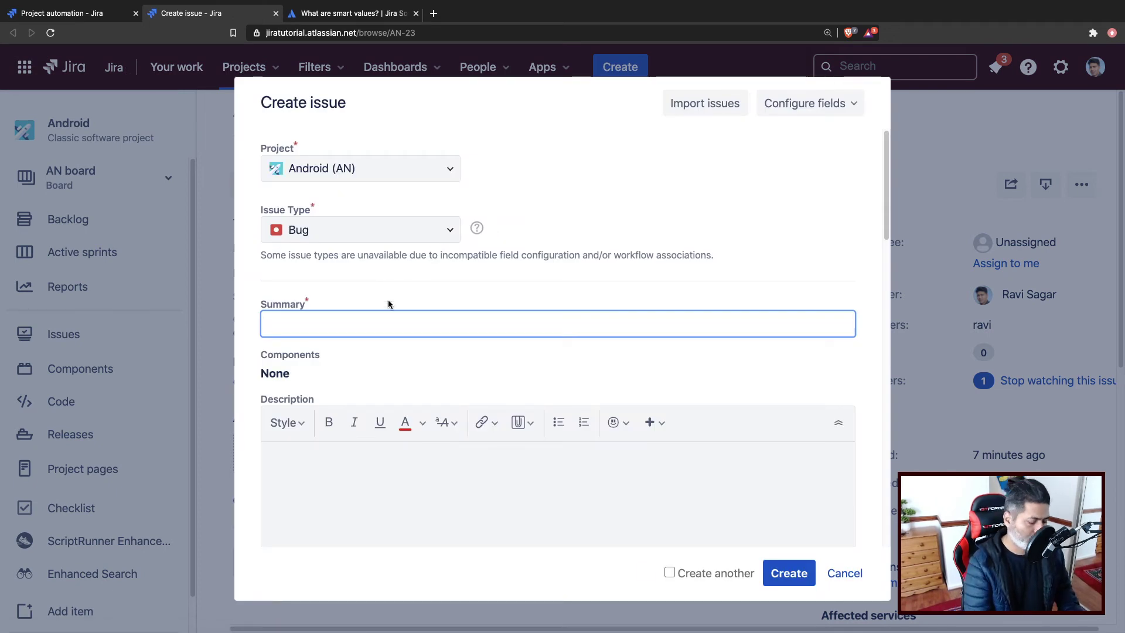
pyautogui.write('sdfsdf')
pyautogui.scroll(-15, 393, 310)
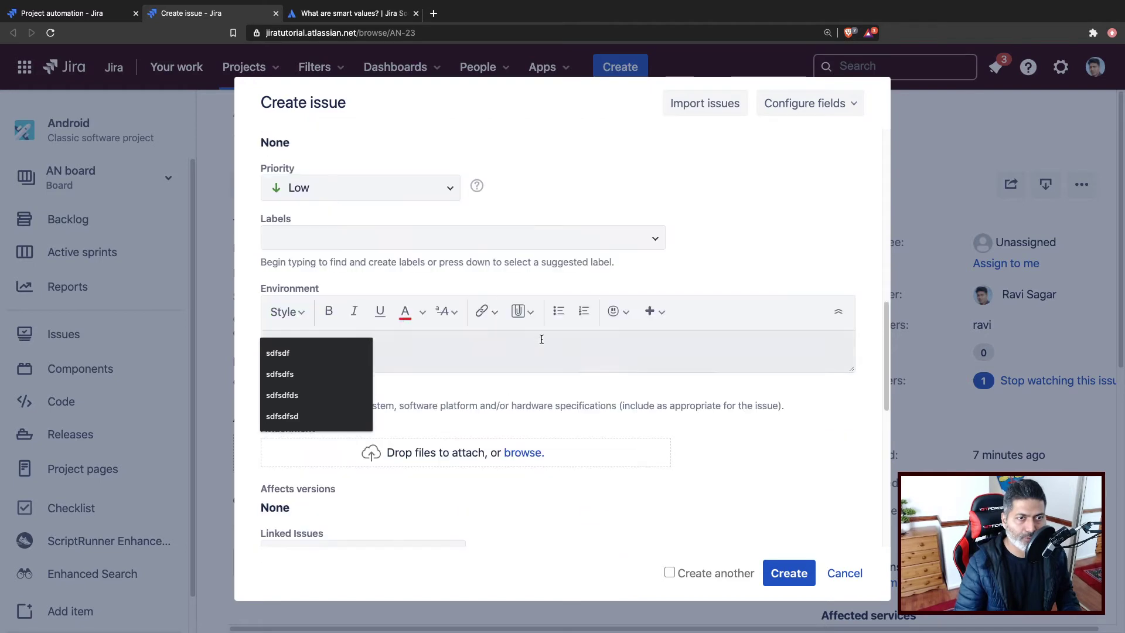
pyautogui.click(414, 191)
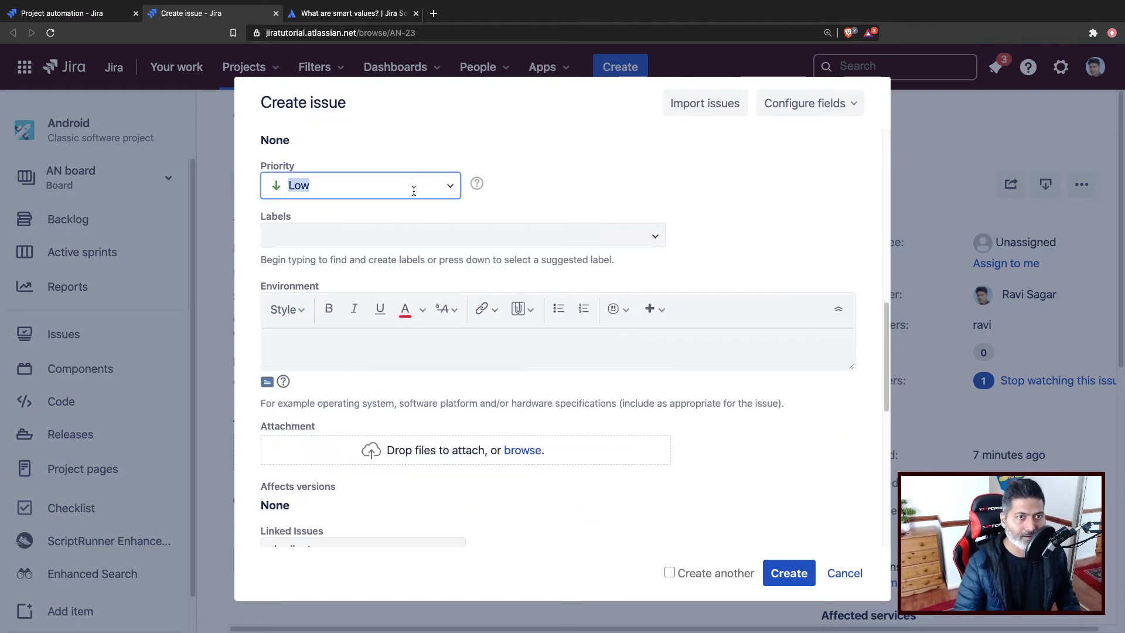
pyautogui.click(448, 187)
pyautogui.click(326, 223)
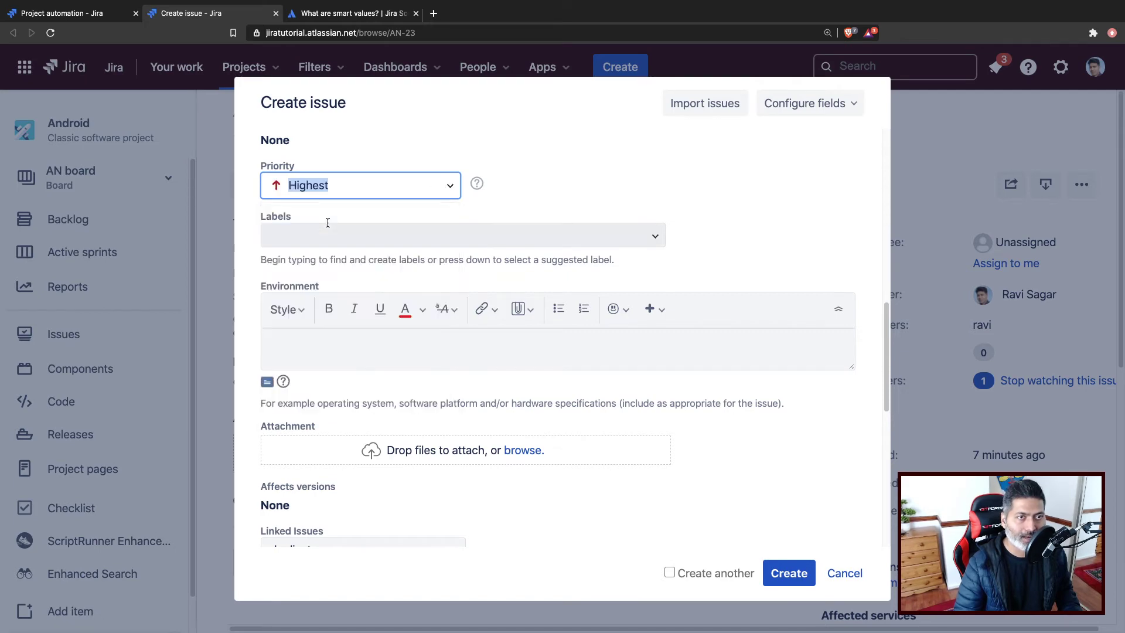
# Enter "Description" as the new bug's description and add the label UI.
pyautogui.scroll(-8, 761, 530)
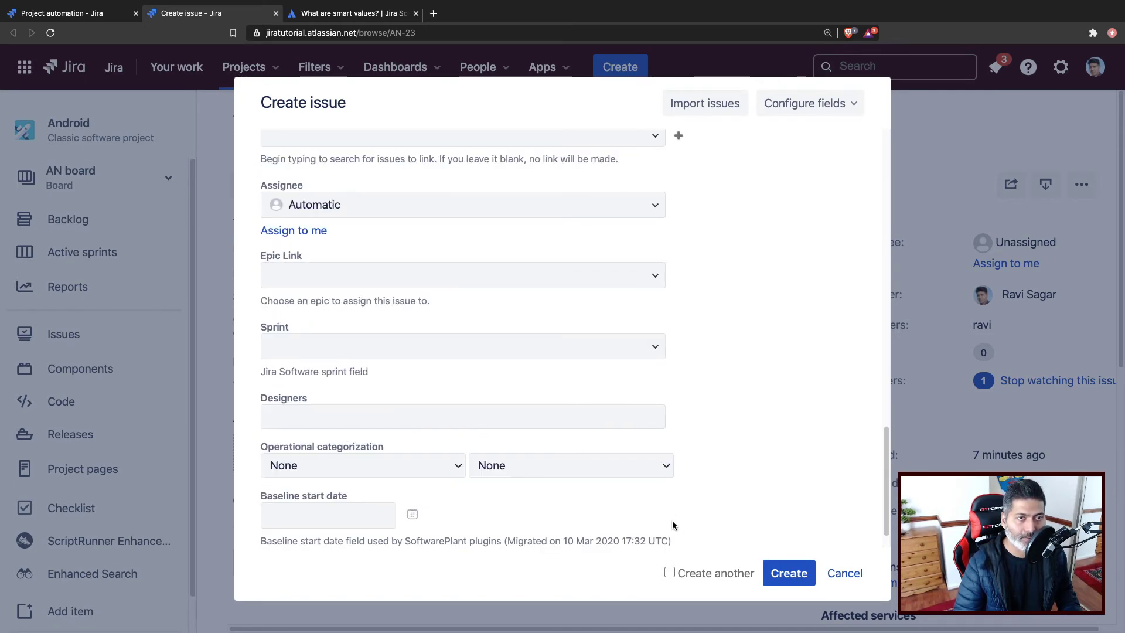
pyautogui.scroll(10, 533, 475)
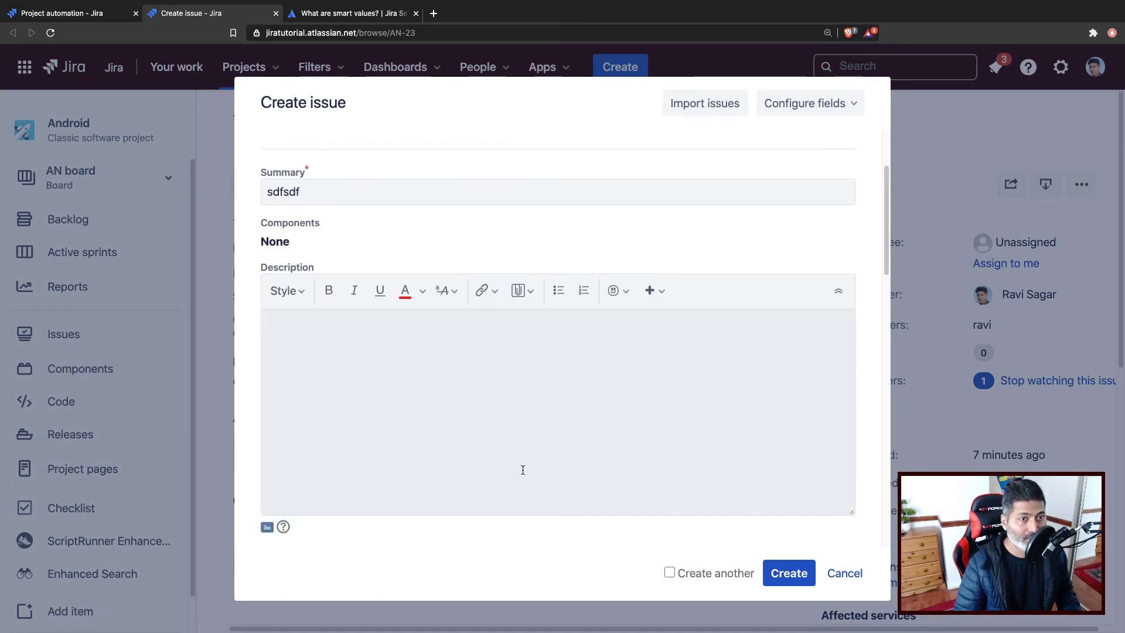
pyautogui.click(523, 470)
pyautogui.write('Description')
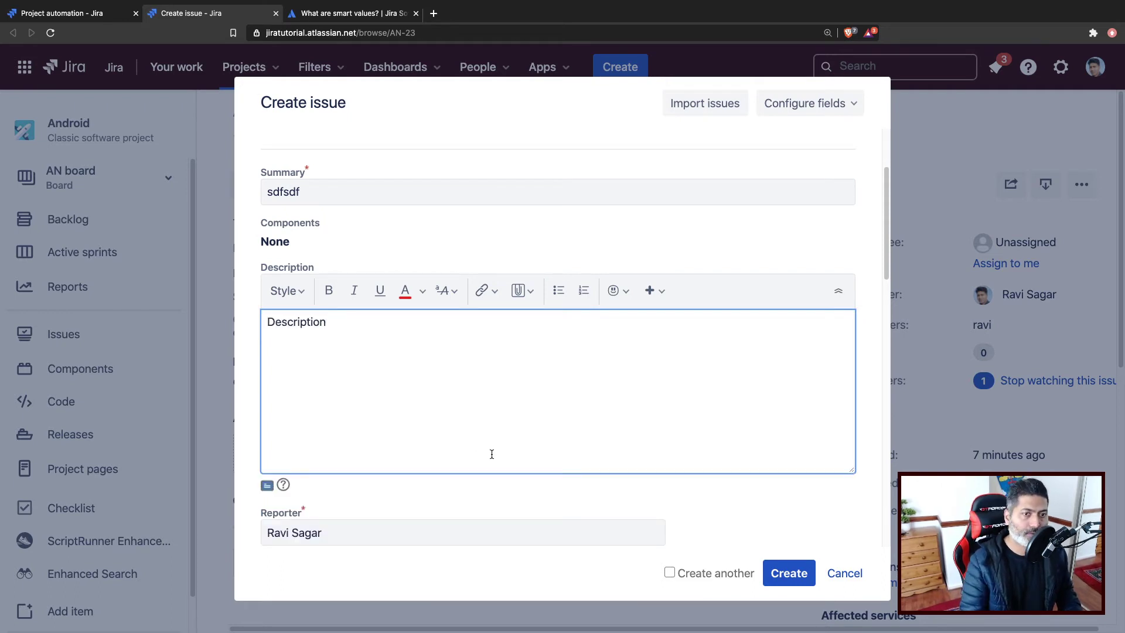
pyautogui.scroll(-5, 491, 454)
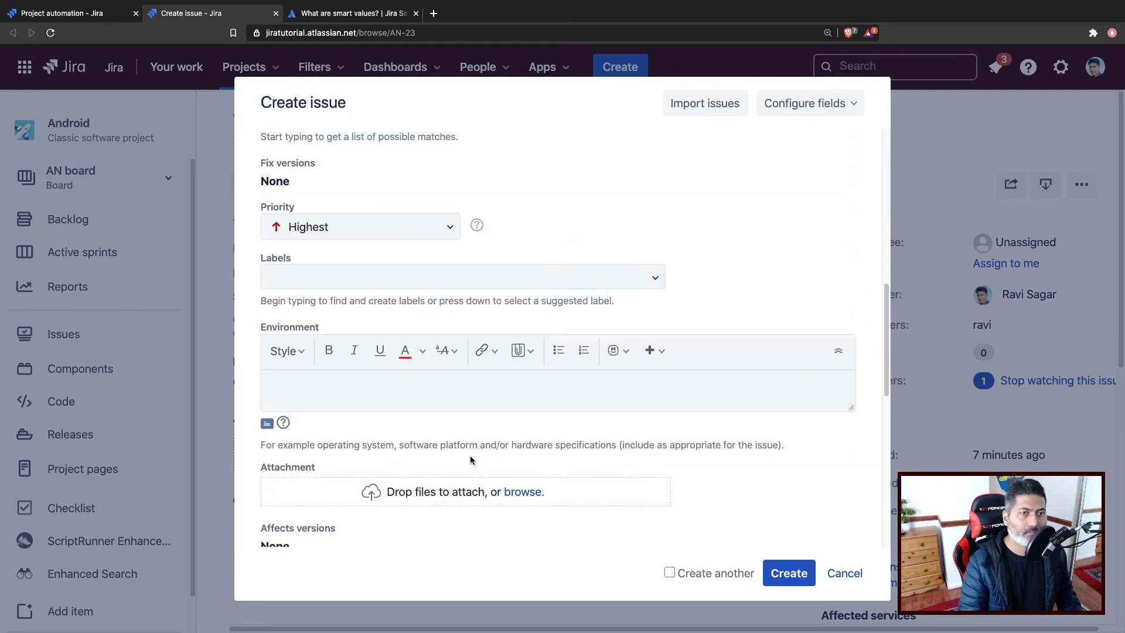
pyautogui.click(349, 275)
pyautogui.click(653, 278)
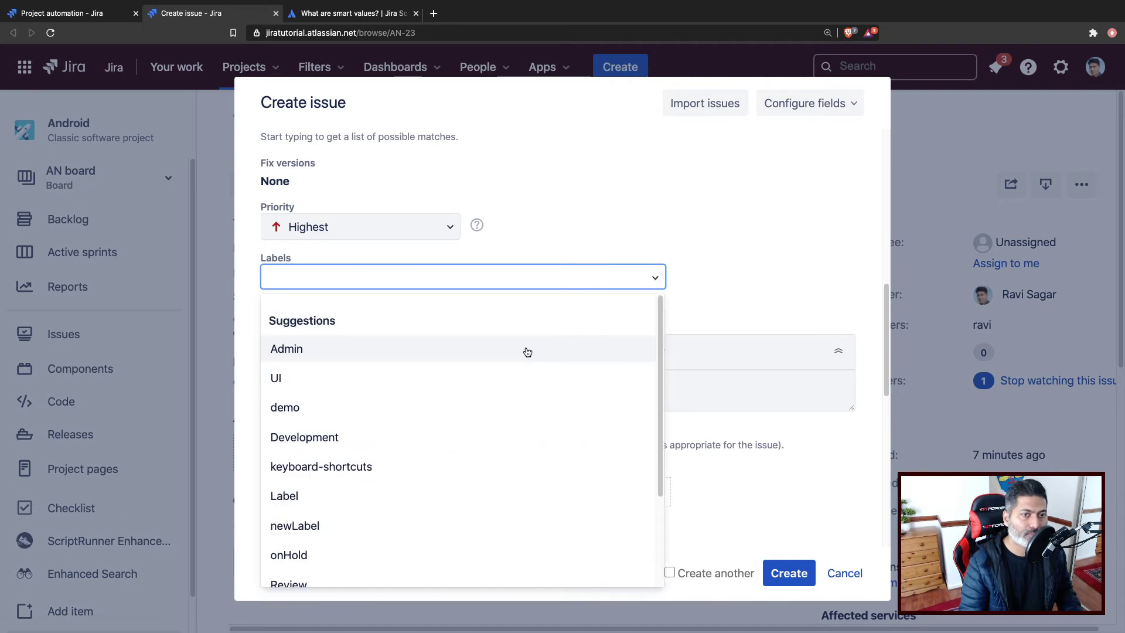
pyautogui.click(511, 384)
# Enter "Linux" as the new bug's environment.
pyautogui.click(605, 383)
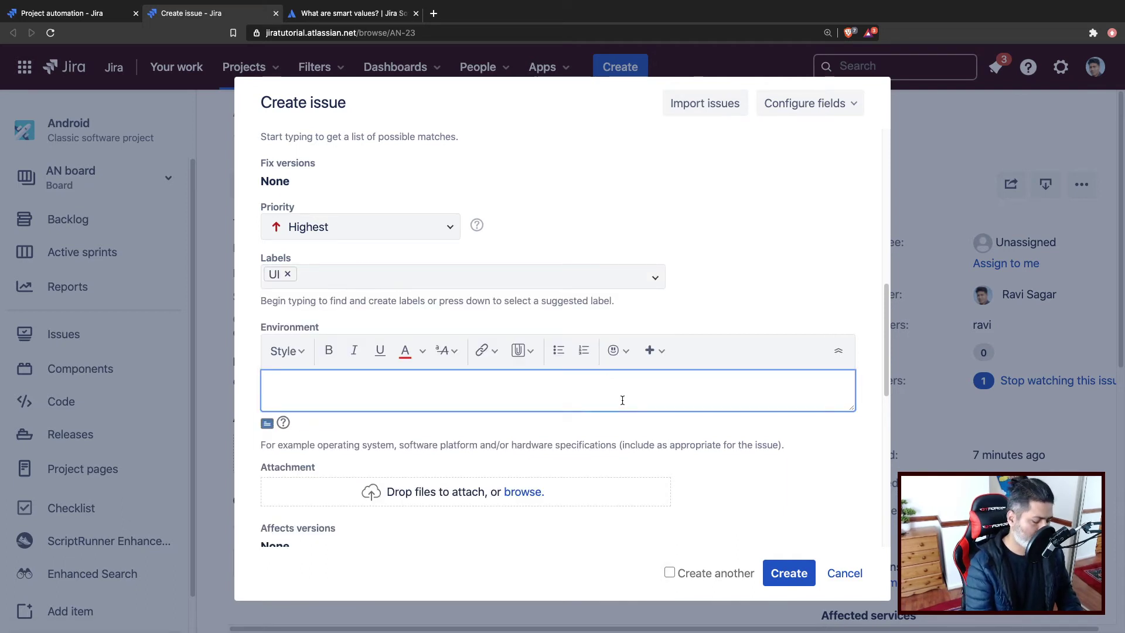
pyautogui.write('W')
pyautogui.press('BackSpace')
pyautogui.write('Linuc')
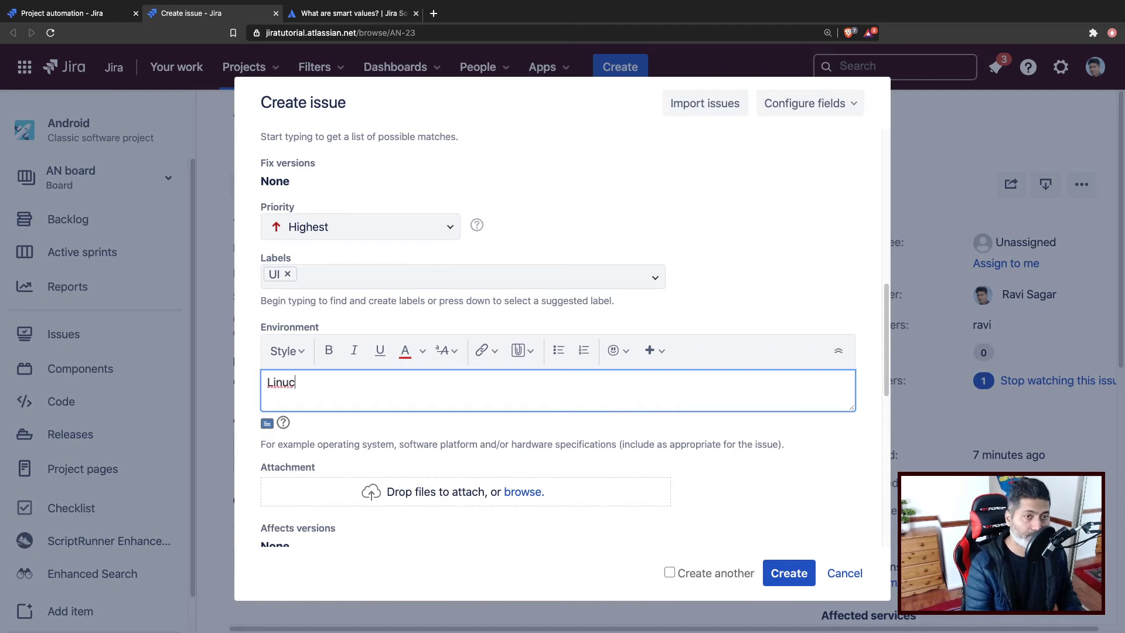
pyautogui.press('BackSpace')
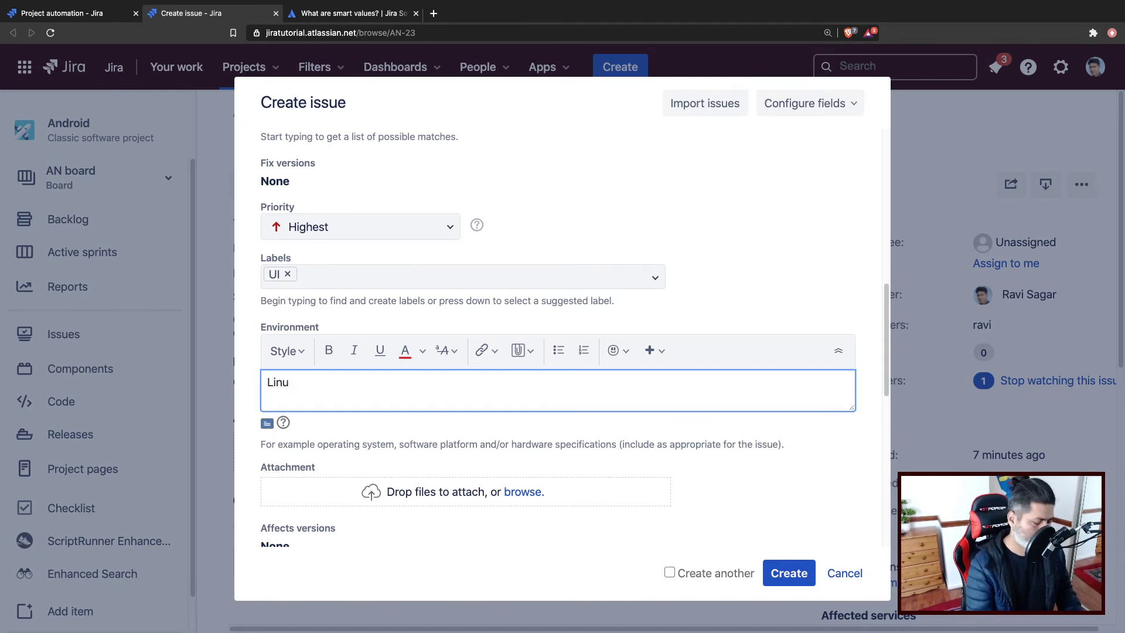
pyautogui.write('x')
# Assign the new bug to yourself and add your own user account as its designer.
pyautogui.scroll(-3, 553, 414)
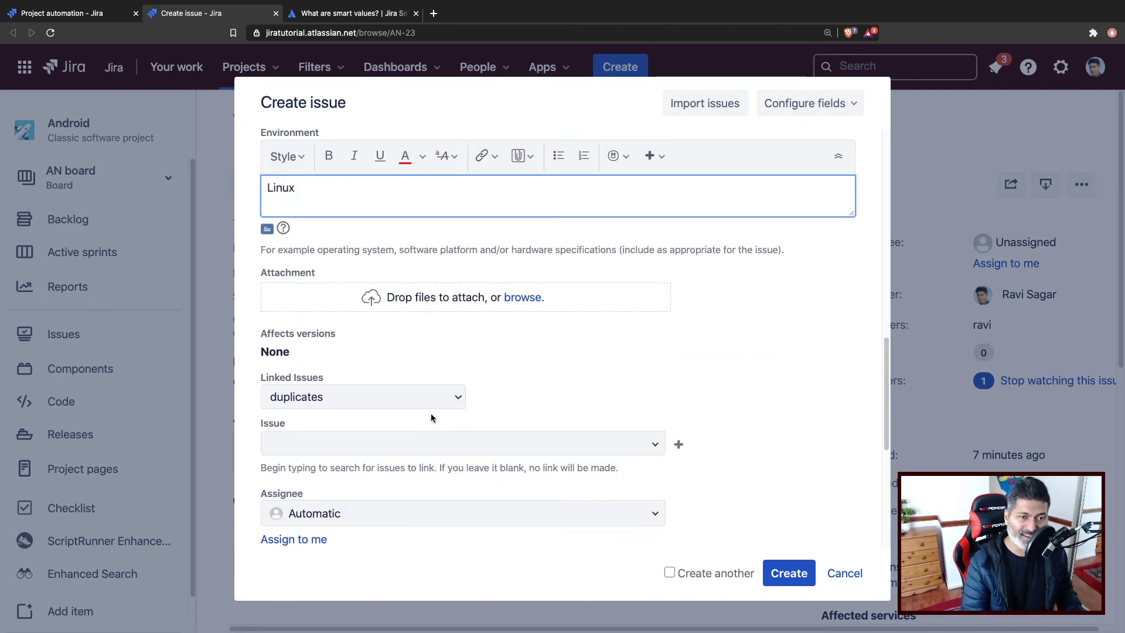
pyautogui.scroll(-2, 442, 404)
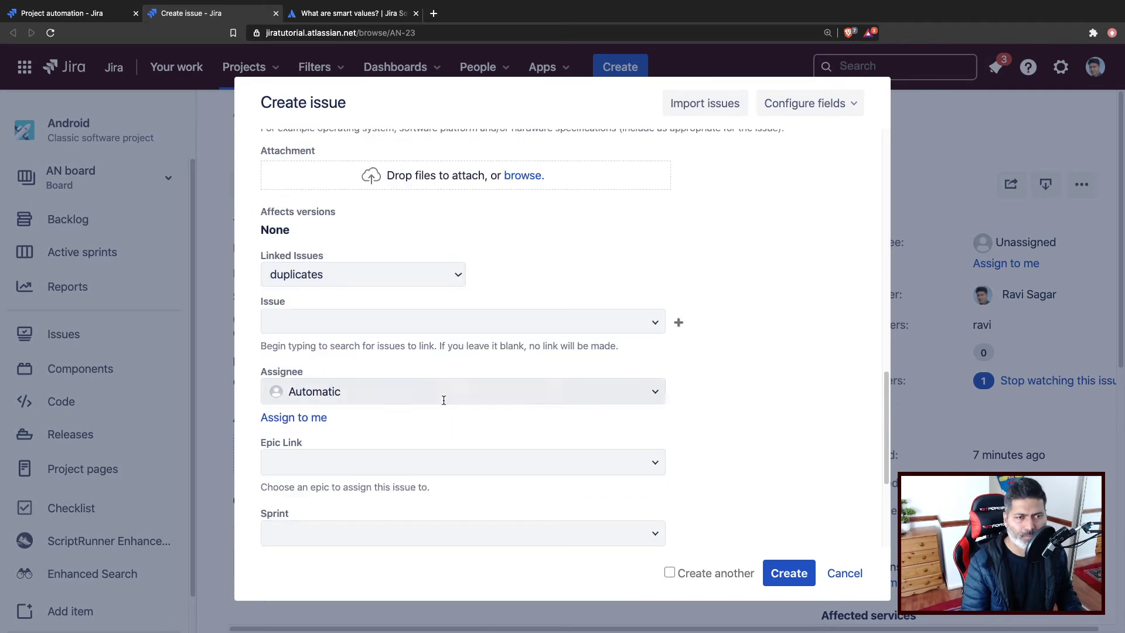
pyautogui.click(306, 418)
pyautogui.scroll(-2, 336, 434)
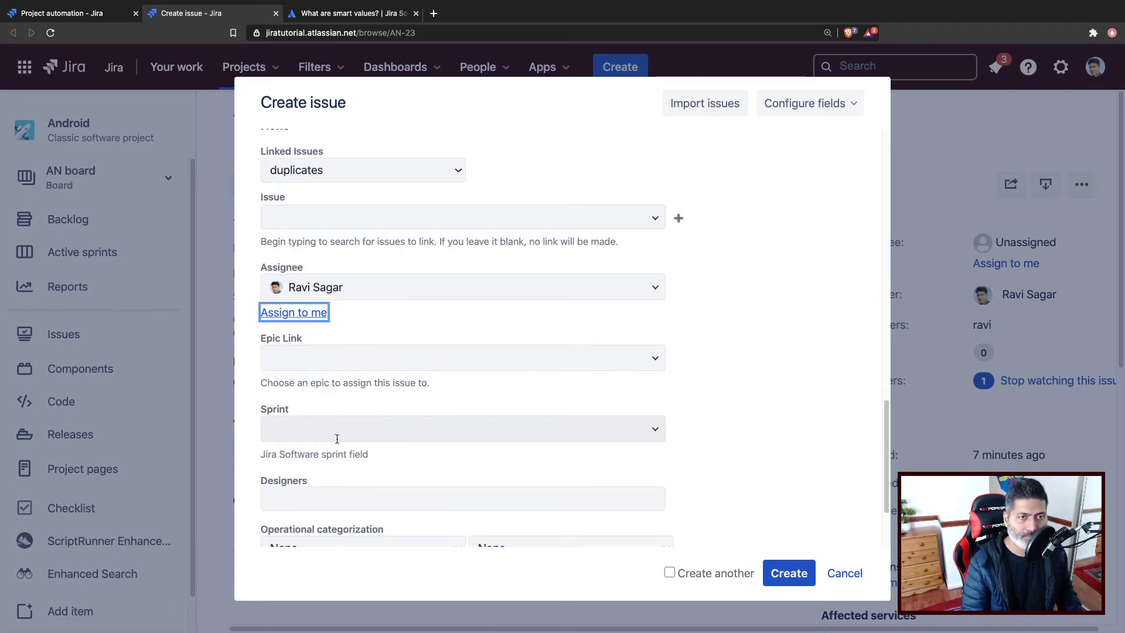
pyautogui.scroll(-2, 353, 482)
pyautogui.click(340, 384)
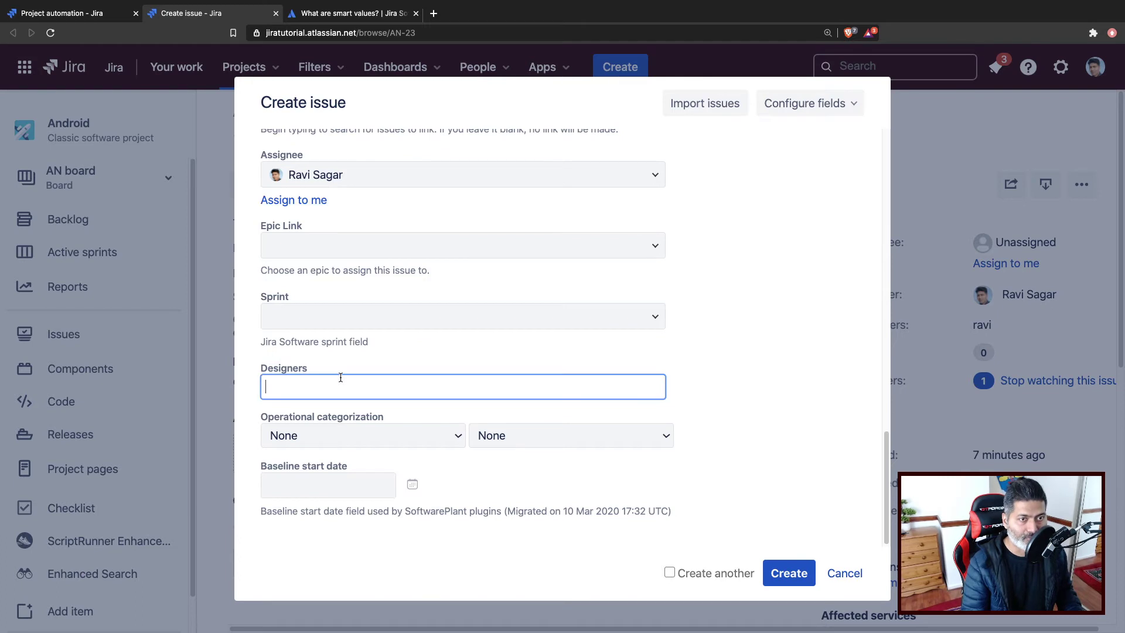
pyautogui.write('r')
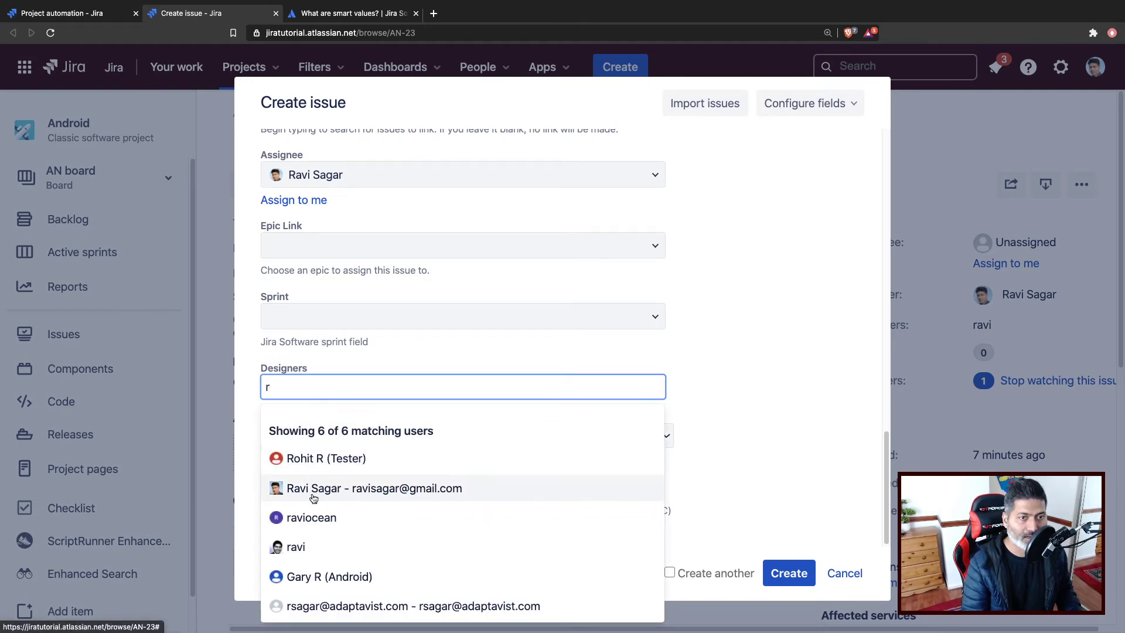
pyautogui.click(314, 491)
# Set the operational categorization to Server Change with Network, and the baseline start date to 14/Dec/20.
pyautogui.click(334, 438)
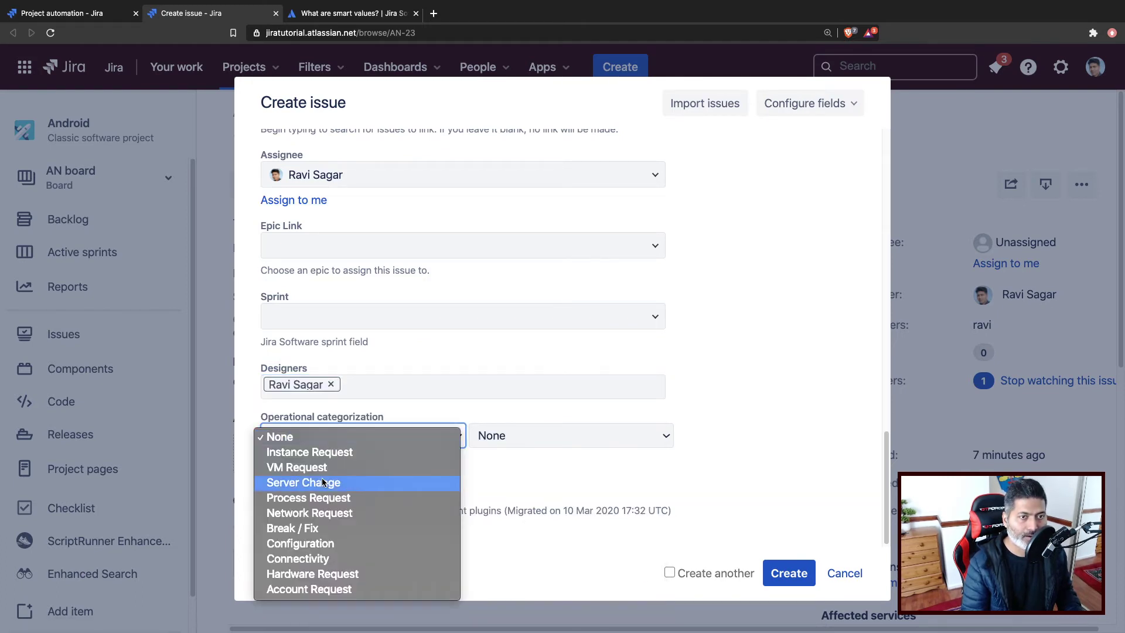
pyautogui.click(304, 482)
pyautogui.click(626, 435)
pyautogui.click(504, 482)
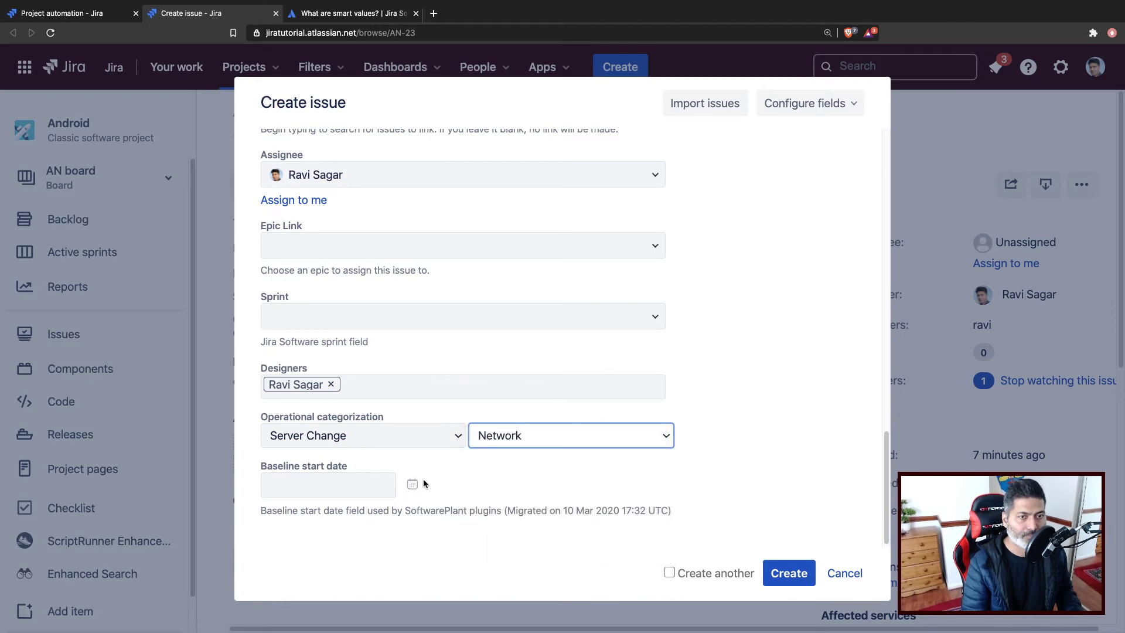
pyautogui.click(409, 486)
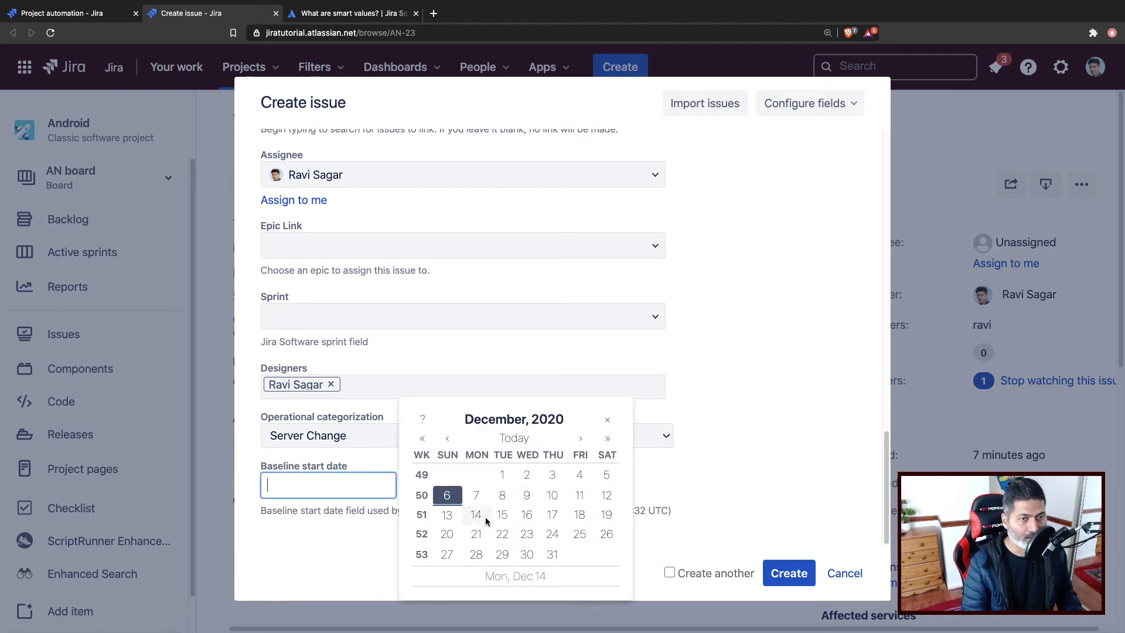
pyautogui.click(475, 515)
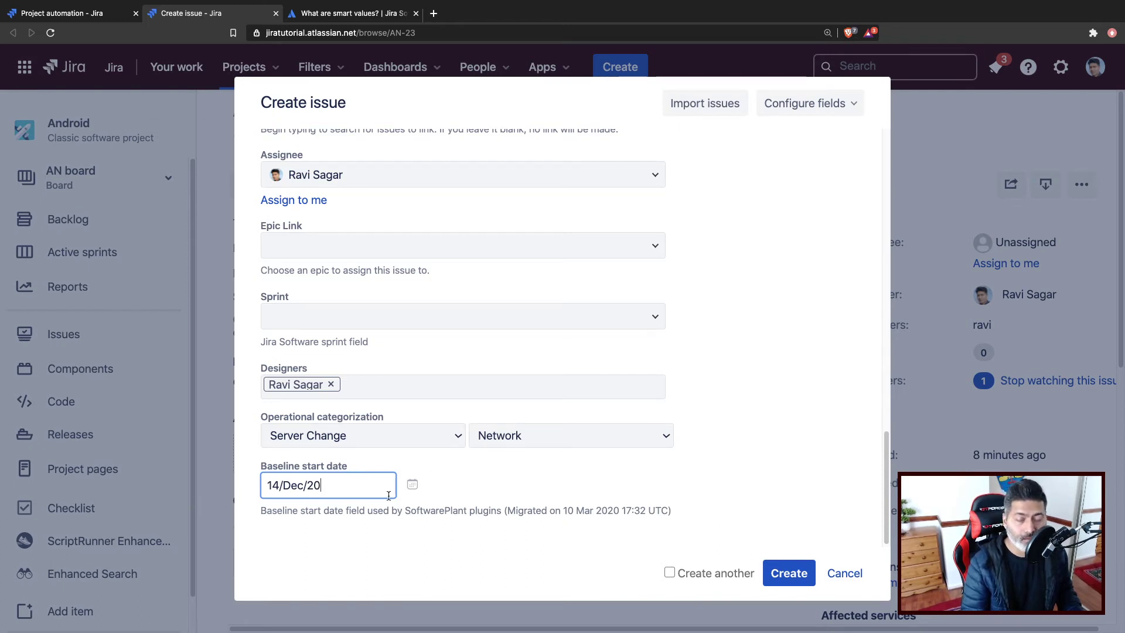
# Create the bug, open the new issue and look at the comment added by the automation.
pyautogui.click(782, 572)
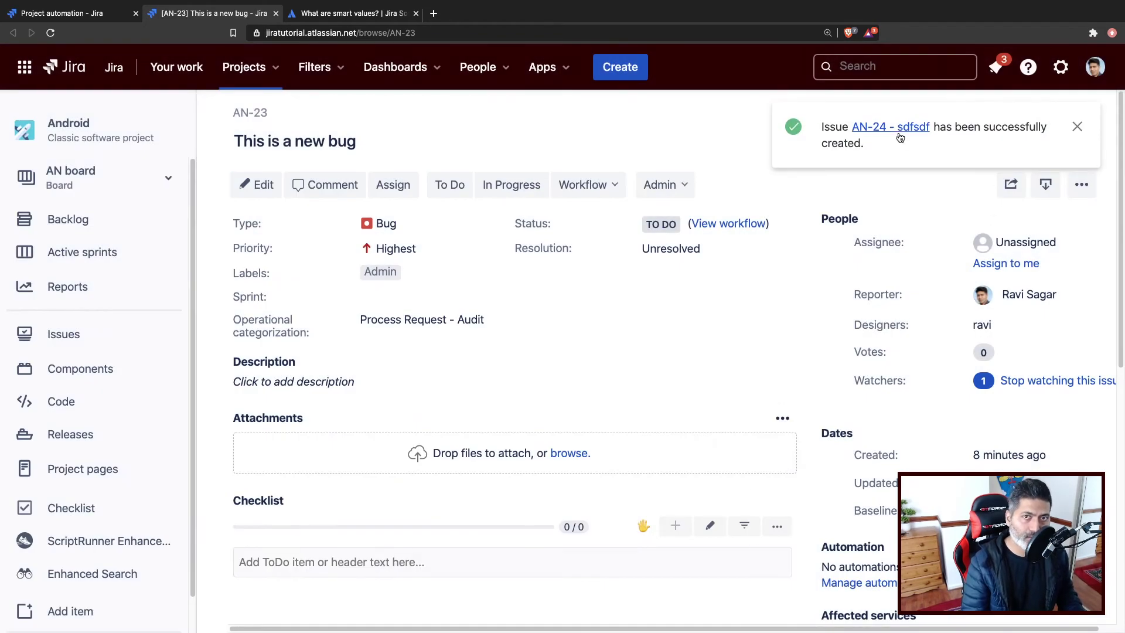
pyautogui.click(899, 133)
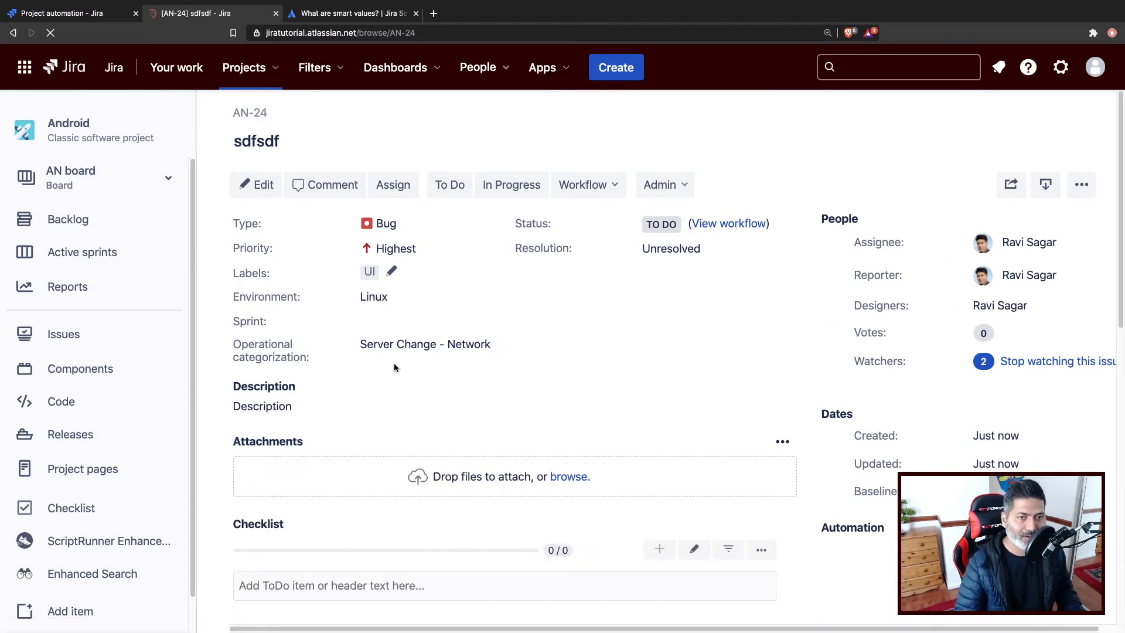
pyautogui.scroll(-4, 392, 357)
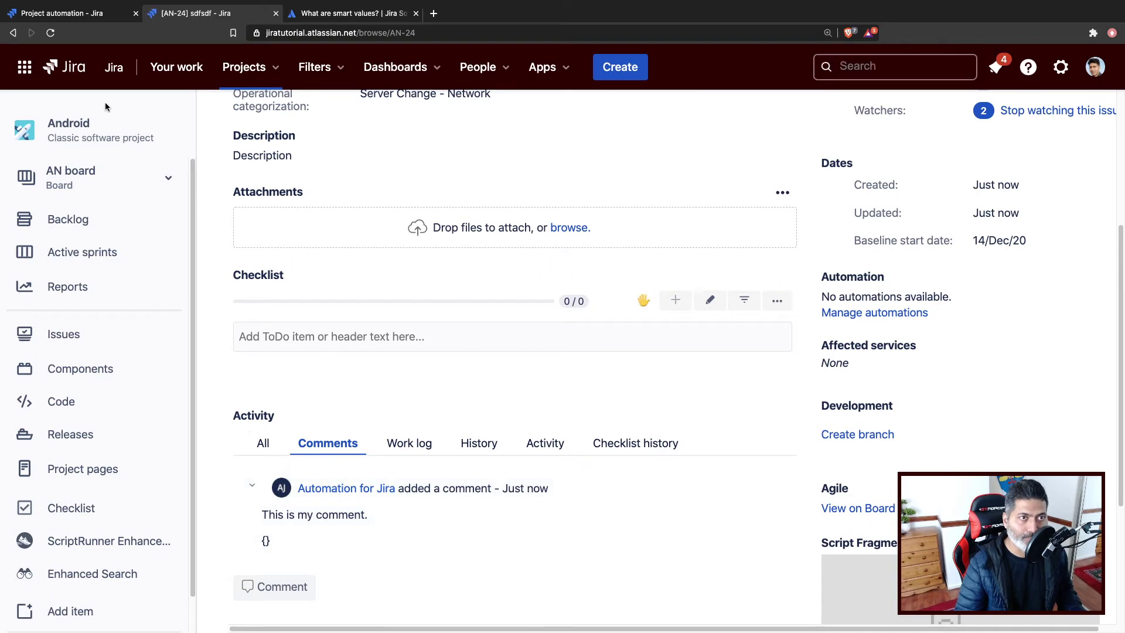
# Reload the new issue and compare its automation comment with the rule's comment action.
pyautogui.click(50, 34)
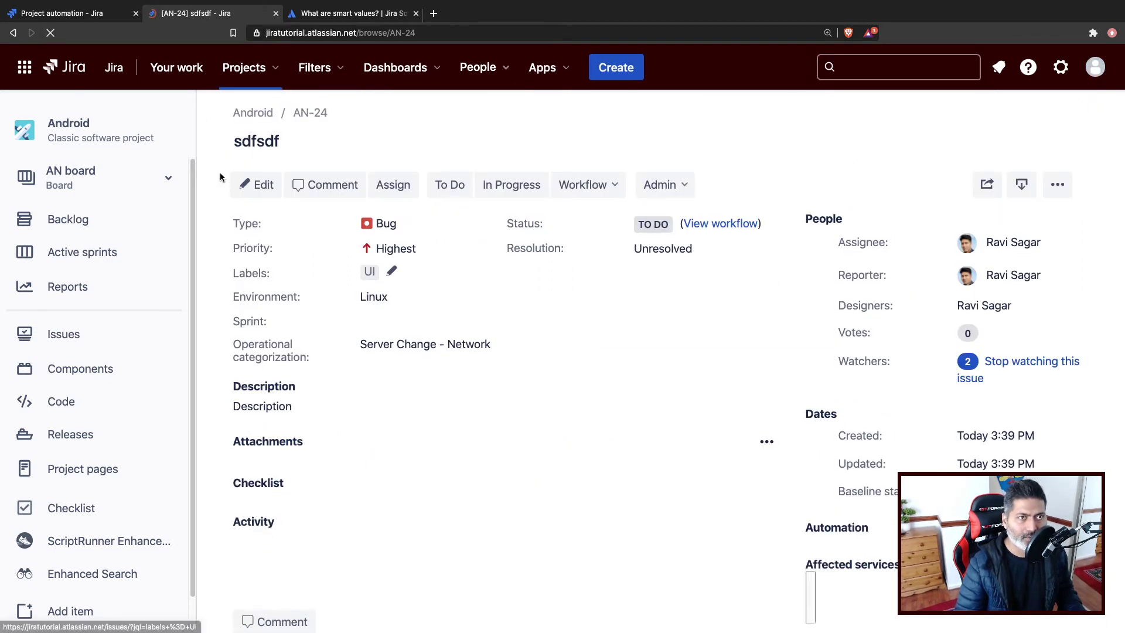
pyautogui.click(73, 12)
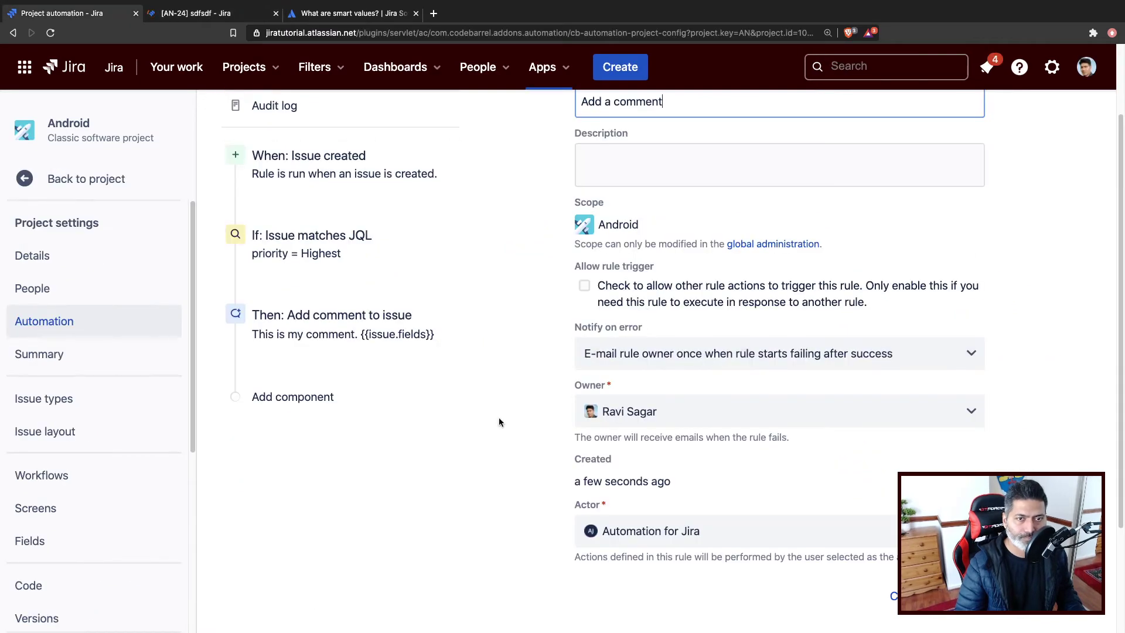
pyautogui.scroll(3, 176, 111)
pyautogui.click(200, 14)
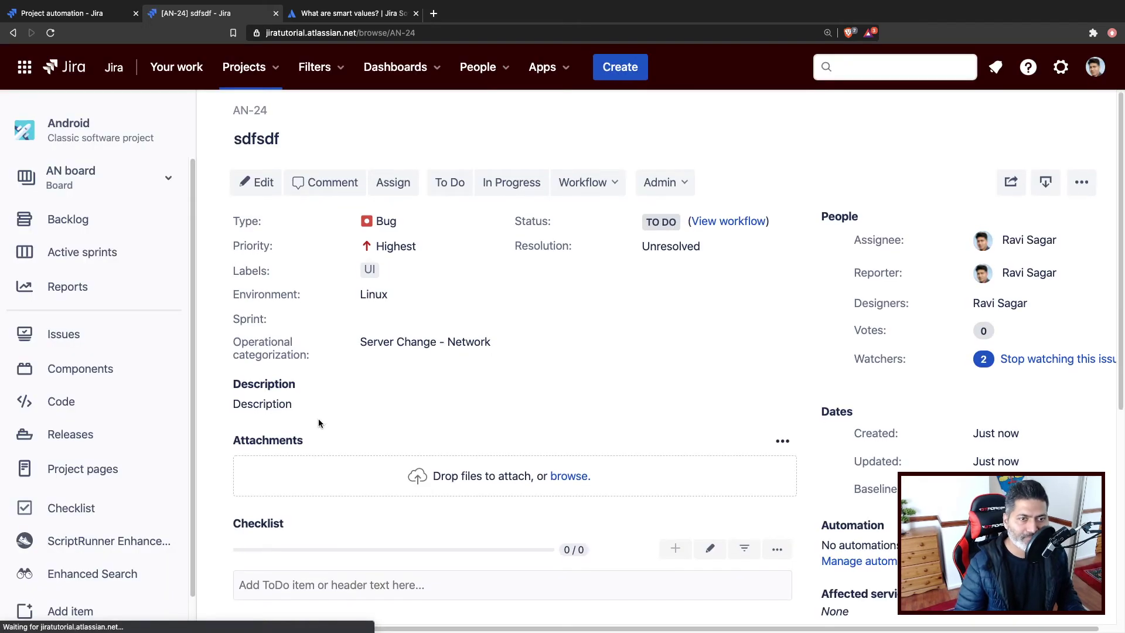
pyautogui.scroll(-6, 318, 418)
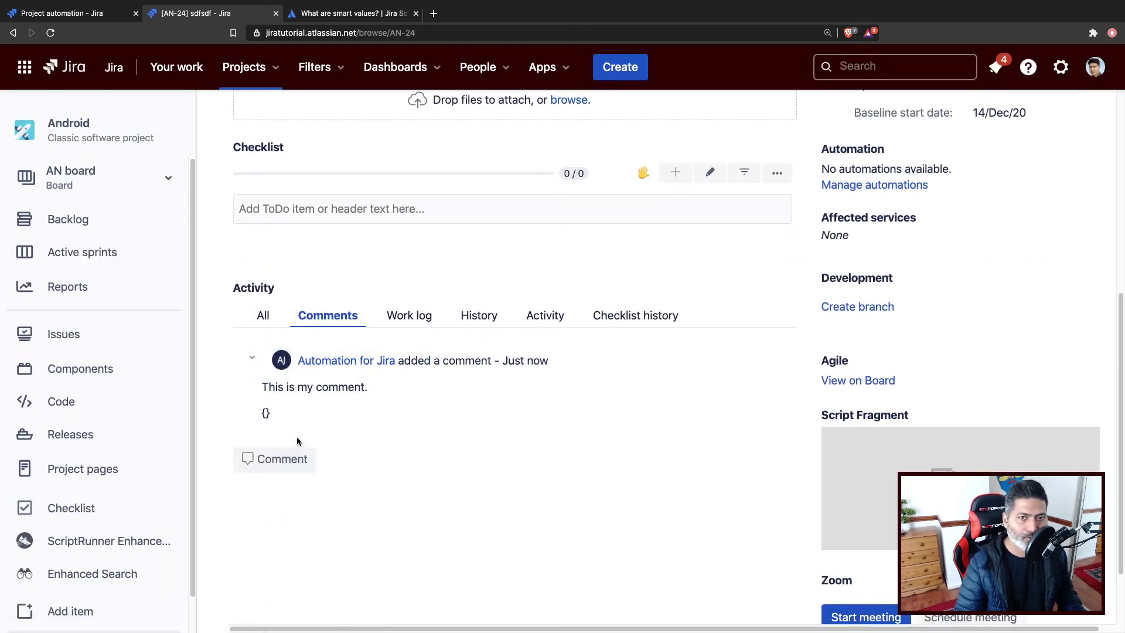
# Open the rule's comment action and read its help on accessing issue data in comments.
pyautogui.click(59, 13)
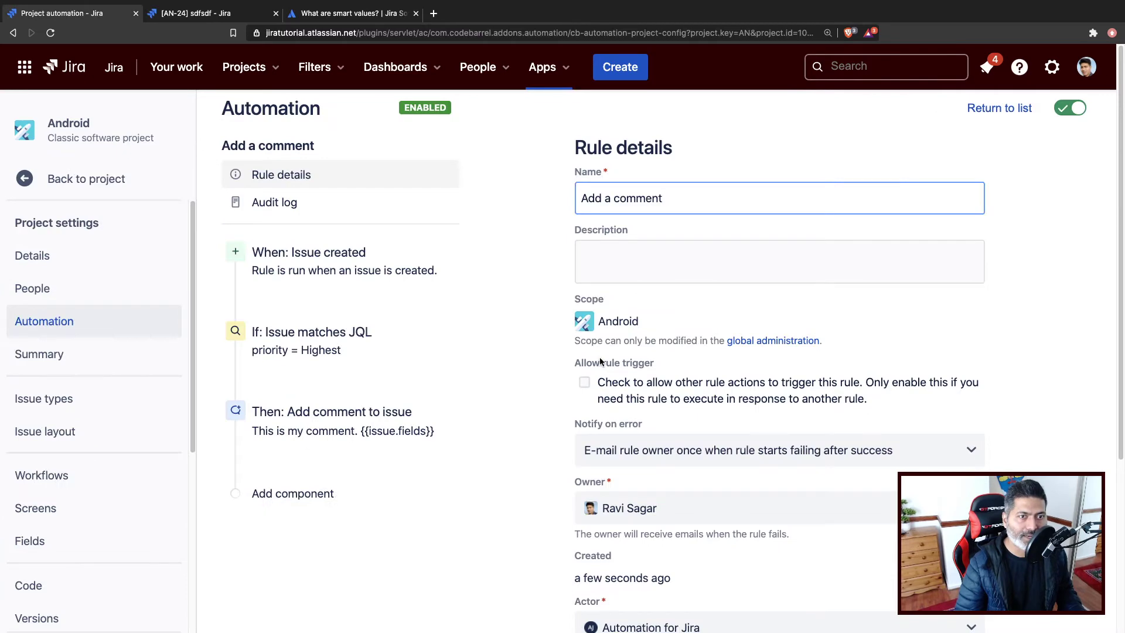
pyautogui.click(402, 420)
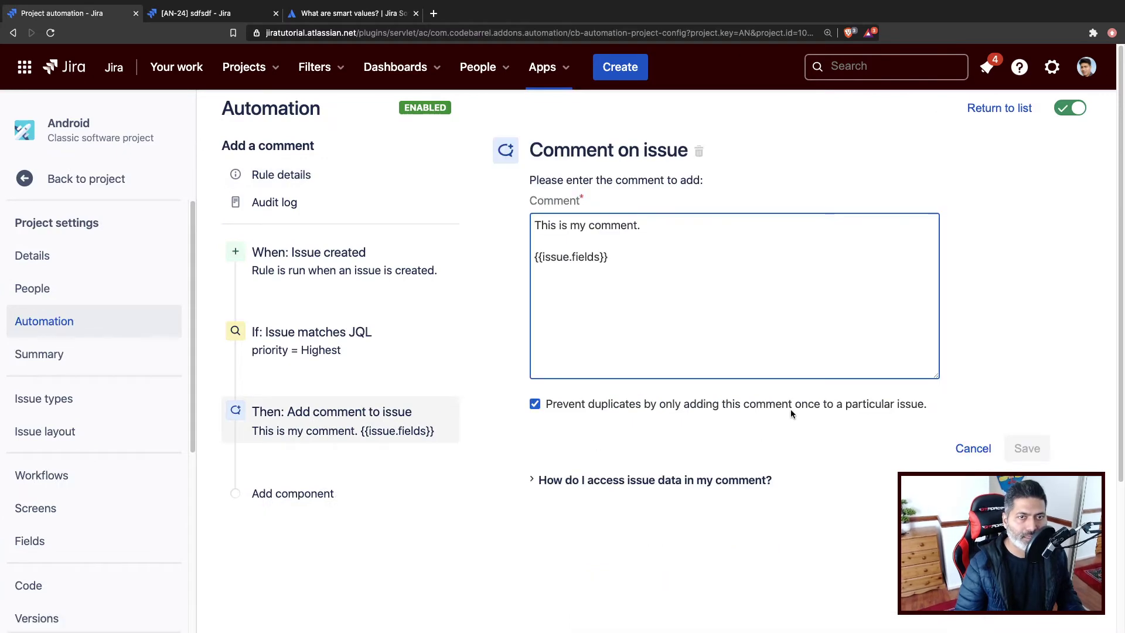
pyautogui.click(665, 481)
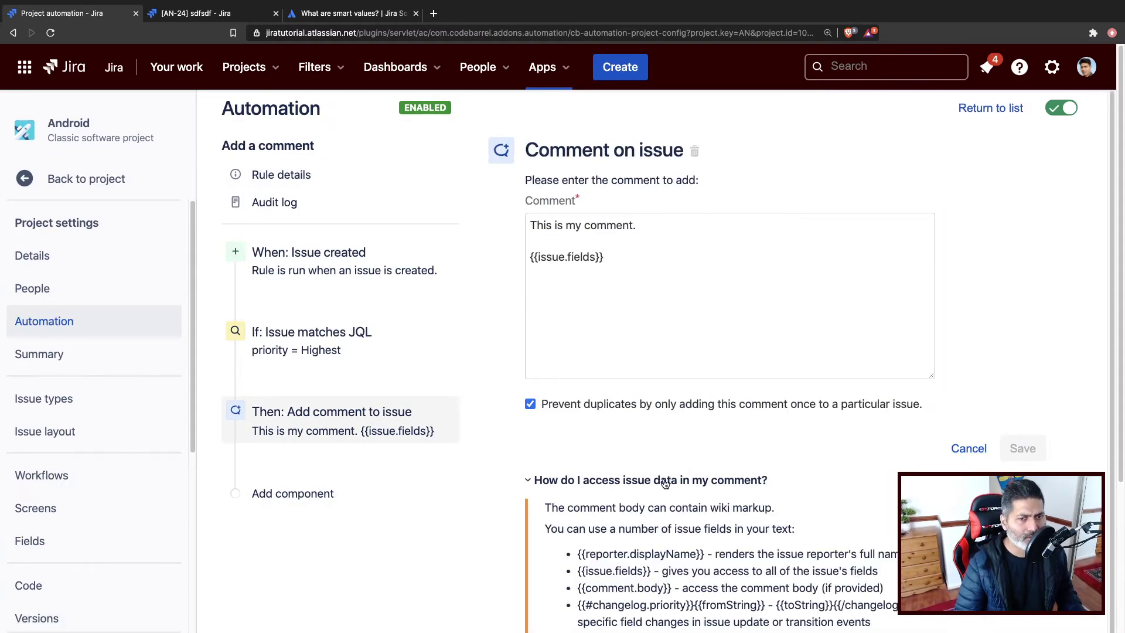
pyautogui.scroll(-3, 671, 481)
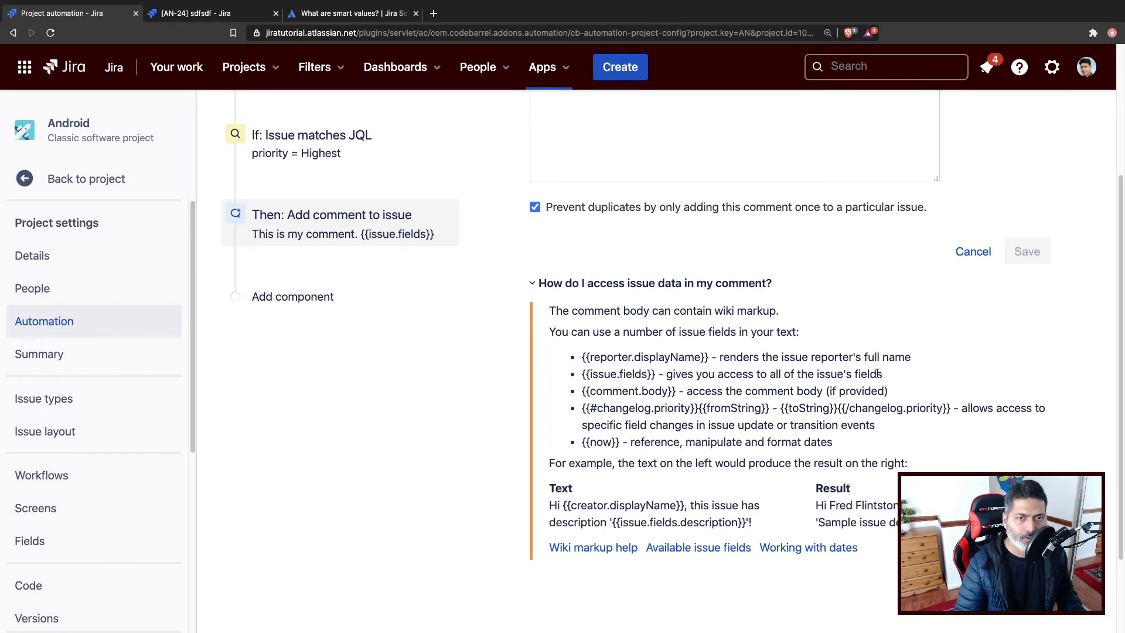
pyautogui.scroll(2, 595, 436)
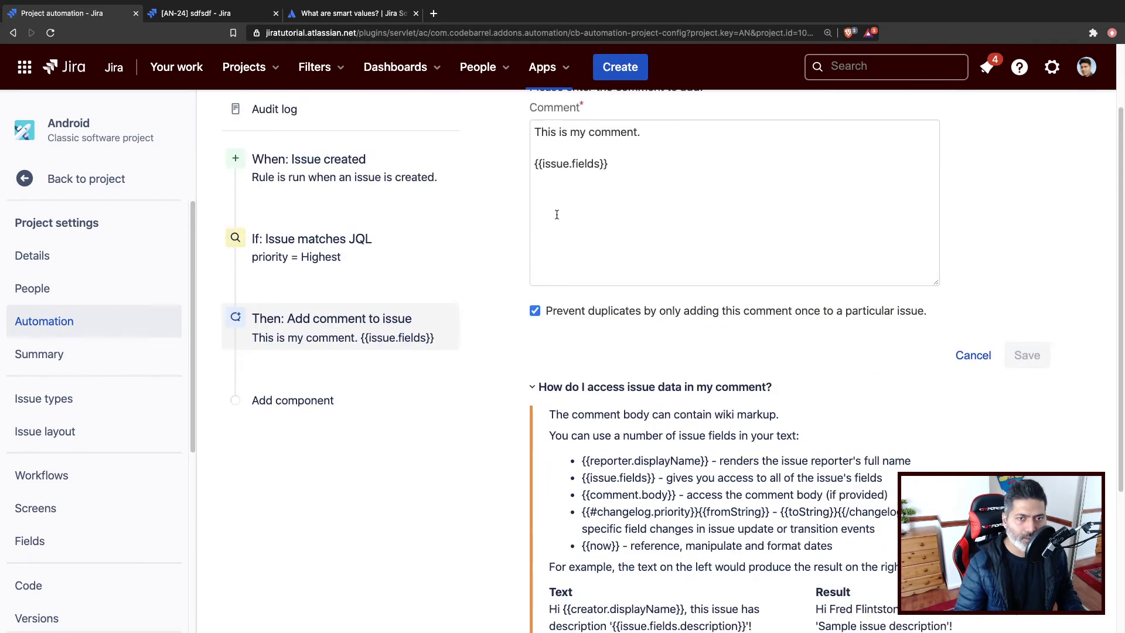
pyautogui.scroll(2, 556, 214)
# Check the Designers field name on issue AN-24 and replace {{issue.fields}} in the rule's comment with {{issue.Designers}}.
pyautogui.click(625, 246)
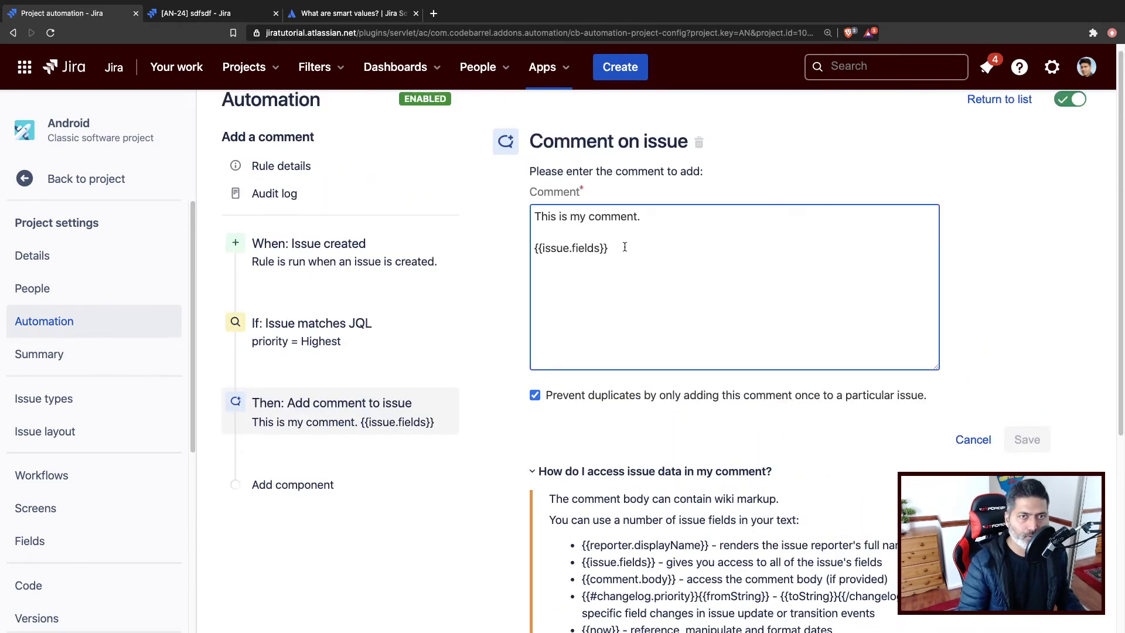
pyautogui.hotkey('ctrl', 'Tab')
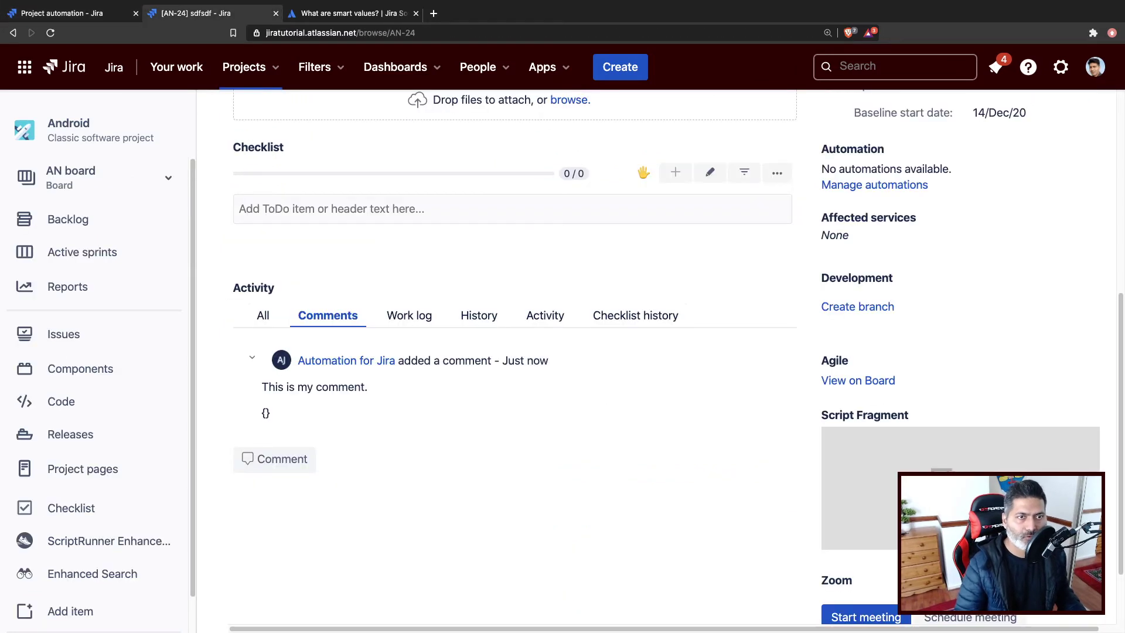
pyautogui.scroll(5, 264, 315)
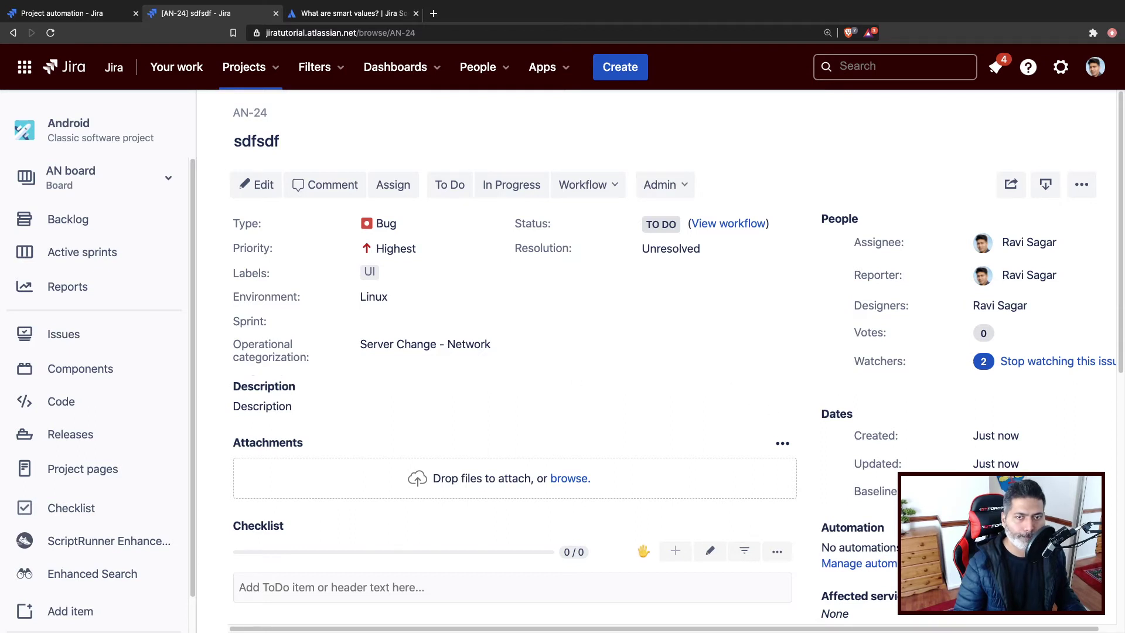
pyautogui.click(891, 361)
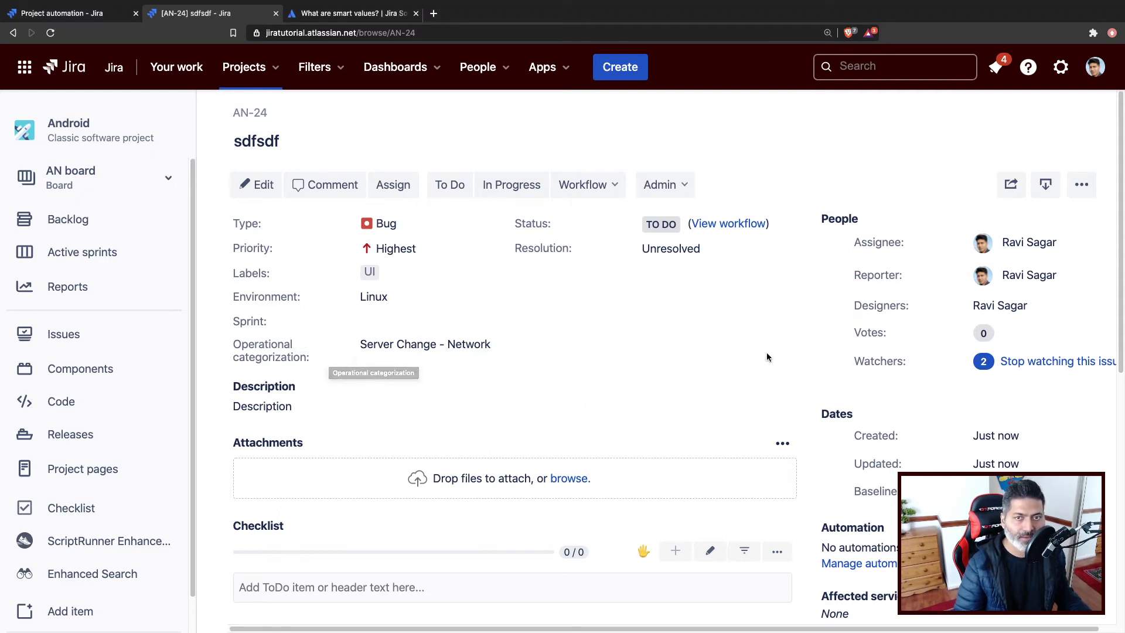
pyautogui.doubleClick(877, 305)
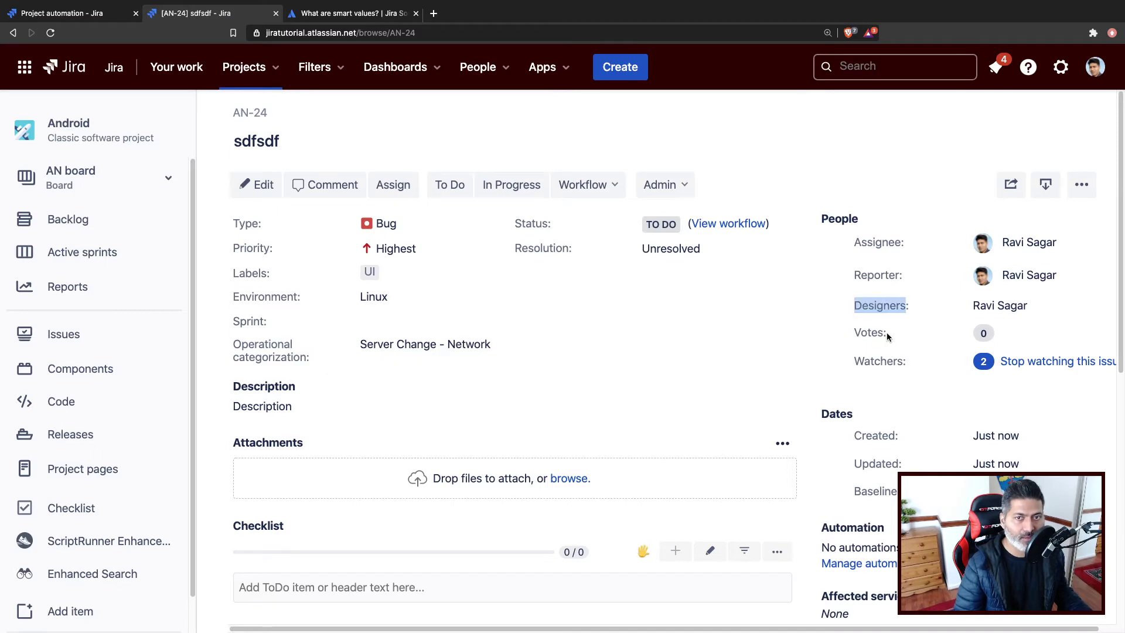
pyautogui.hotkey('ctrl', 'shift', 'Tab')
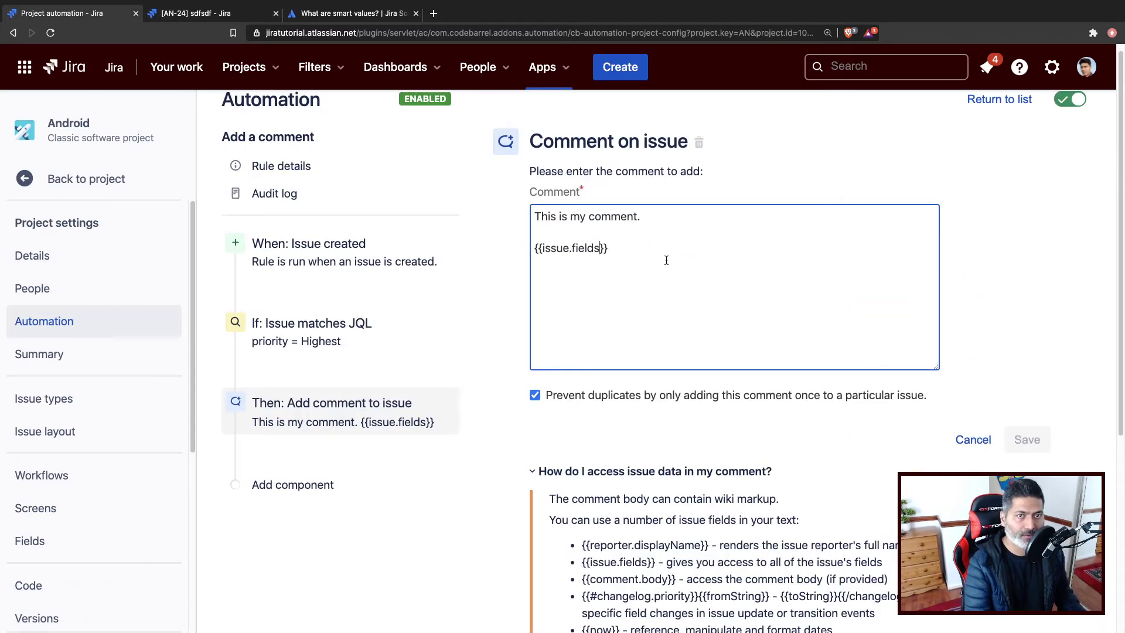
pyautogui.press('BackSpace')
pyautogui.press('BackSpace')
pyautogui.press('BackSpace')
pyautogui.press('BackSpace')
pyautogui.press('BackSpace')
pyautogui.press('BackSpace')
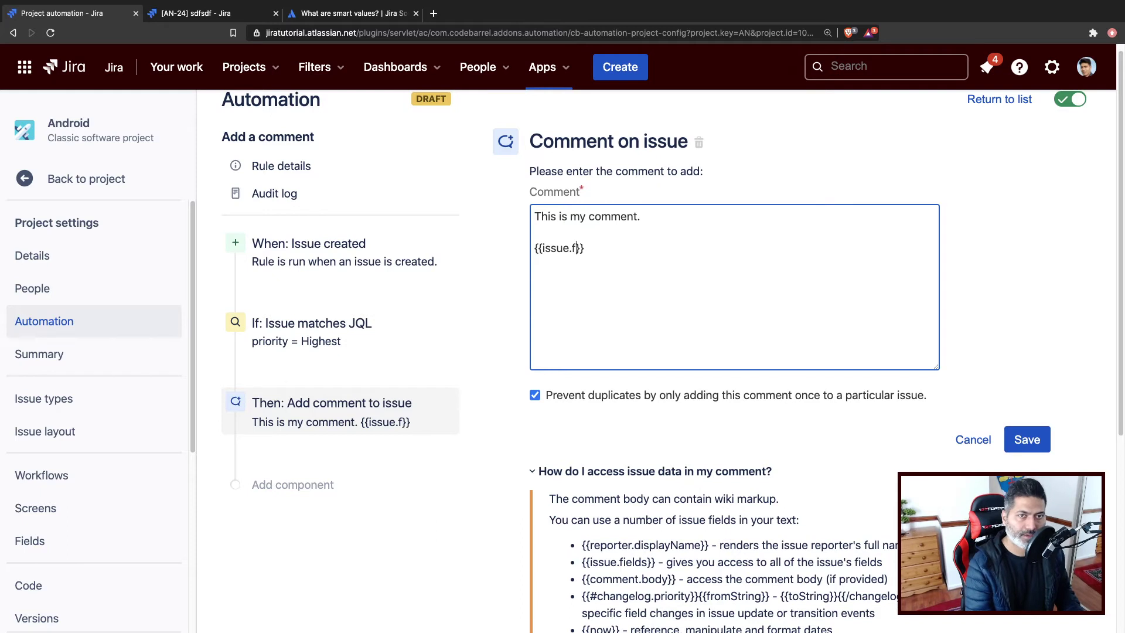
pyautogui.write('Des')
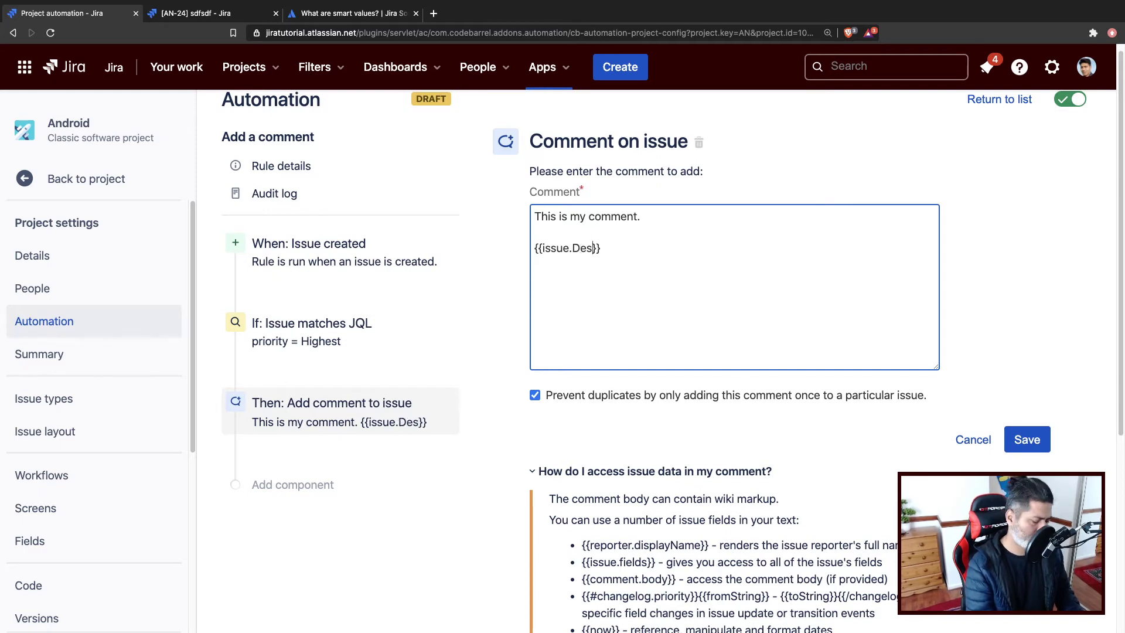
pyautogui.write('igners')
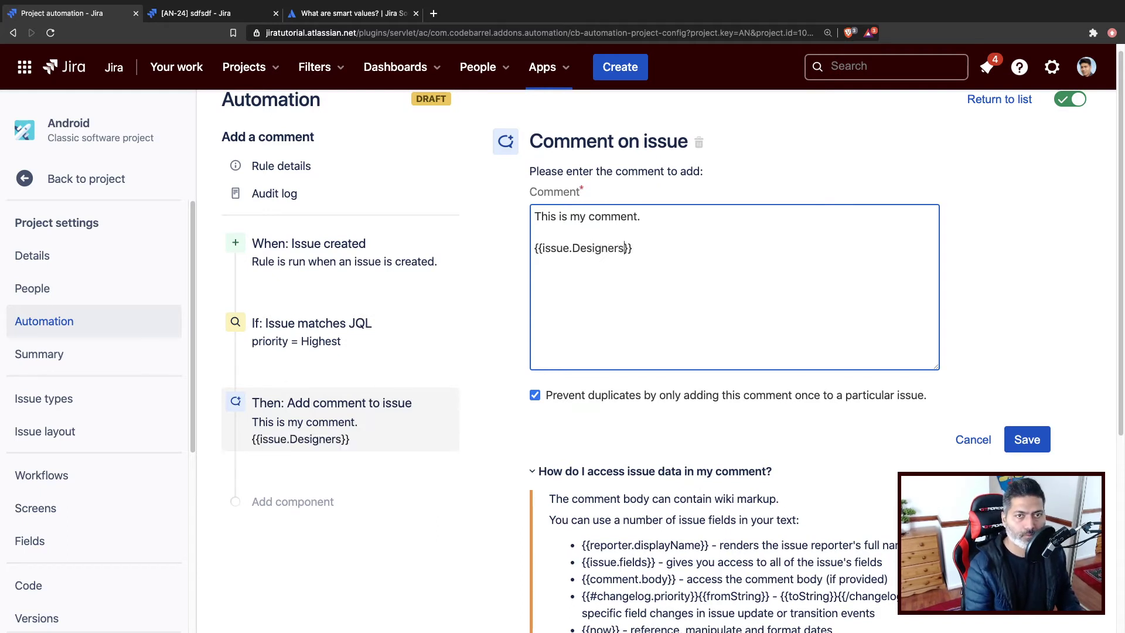
# Duplicate the {{issue.Designers}} smart value on a new line directly below it in the comment.
pyautogui.hotkey('shift', 'Home')
pyautogui.hotkey('ctrl', 'c')
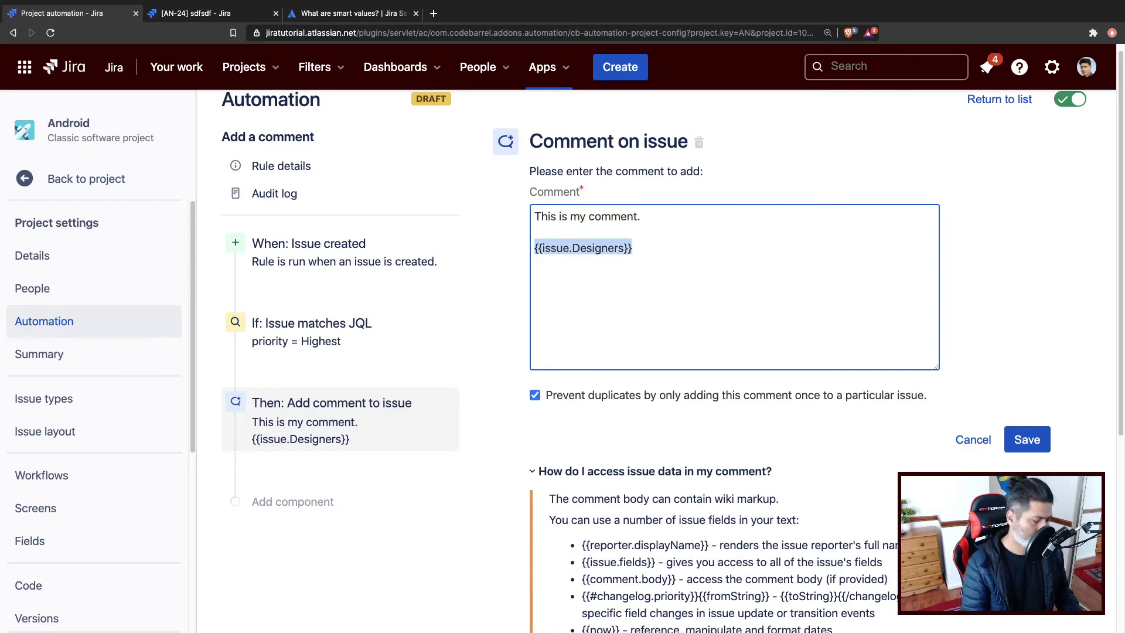
pyautogui.press('Right')
pyautogui.press('Return')
pyautogui.hotkey('ctrl', 'v')
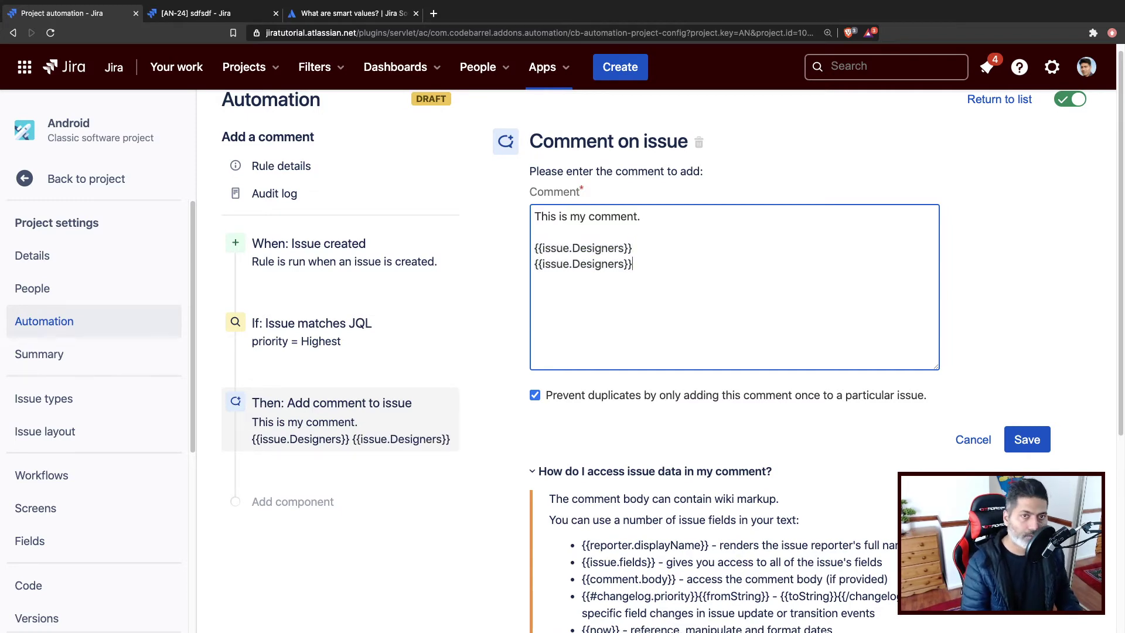
# Copy the Operational categorization field name from issue AN-24.
pyautogui.hotkey('ctrl', 'Tab')
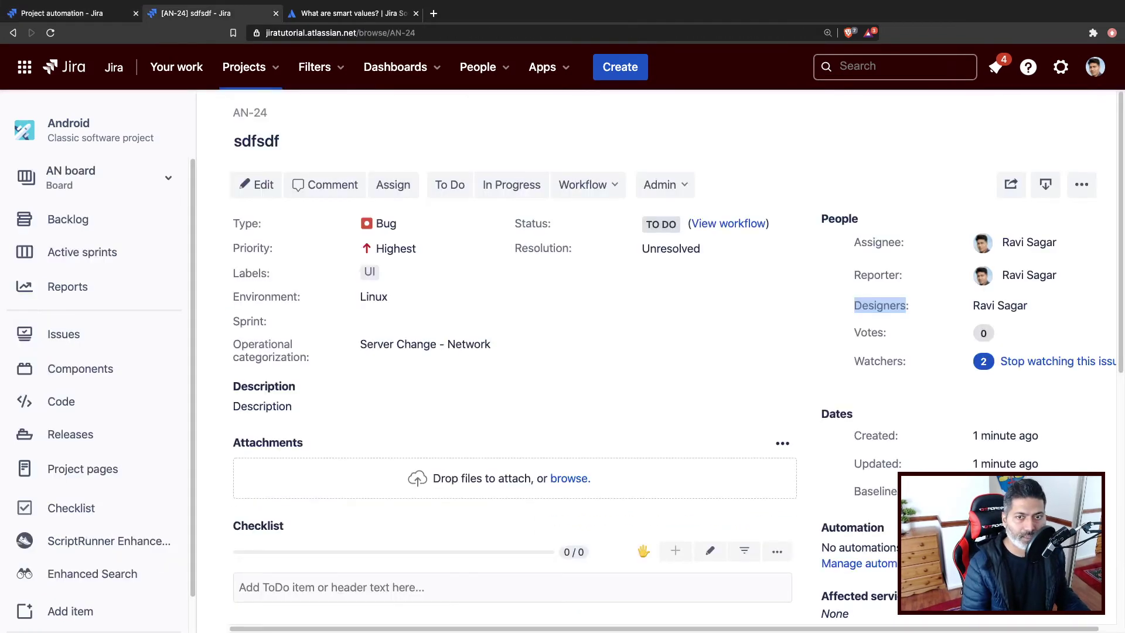
pyautogui.hotkey('ctrl', 'Tab')
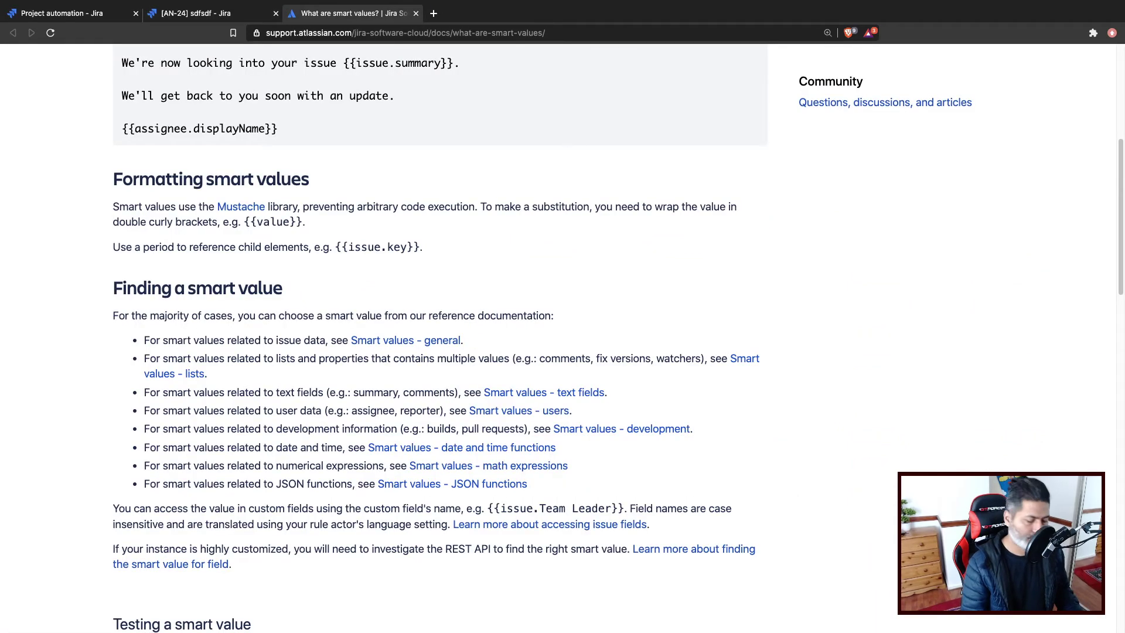
pyautogui.hotkey('ctrl', 'Tab')
pyautogui.scroll(-2, 666, 259)
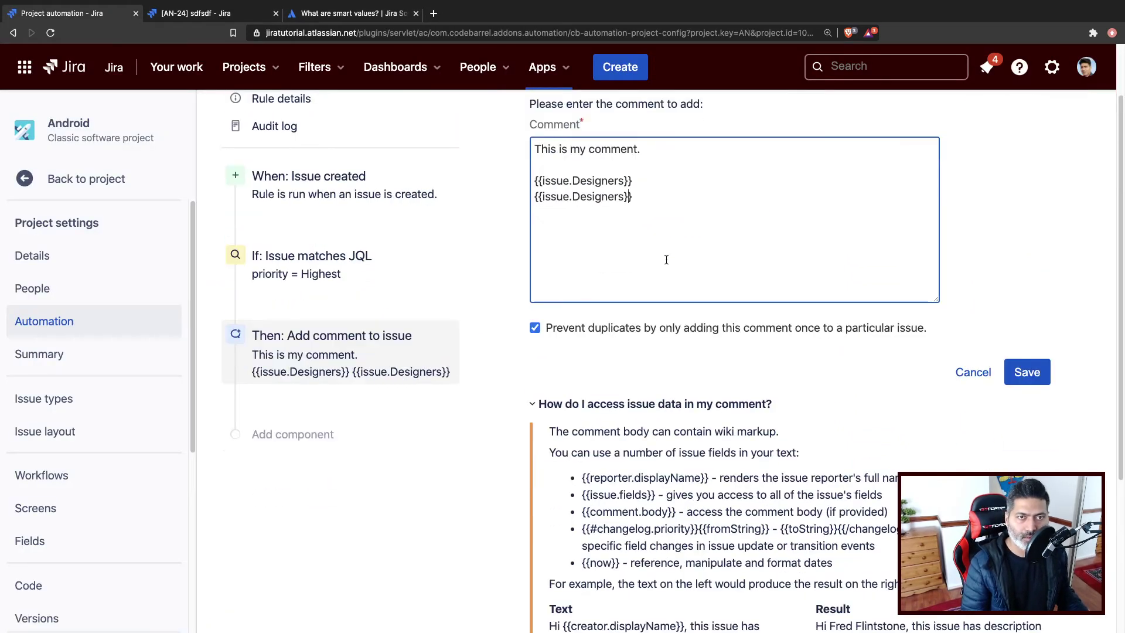
pyautogui.click(196, 13)
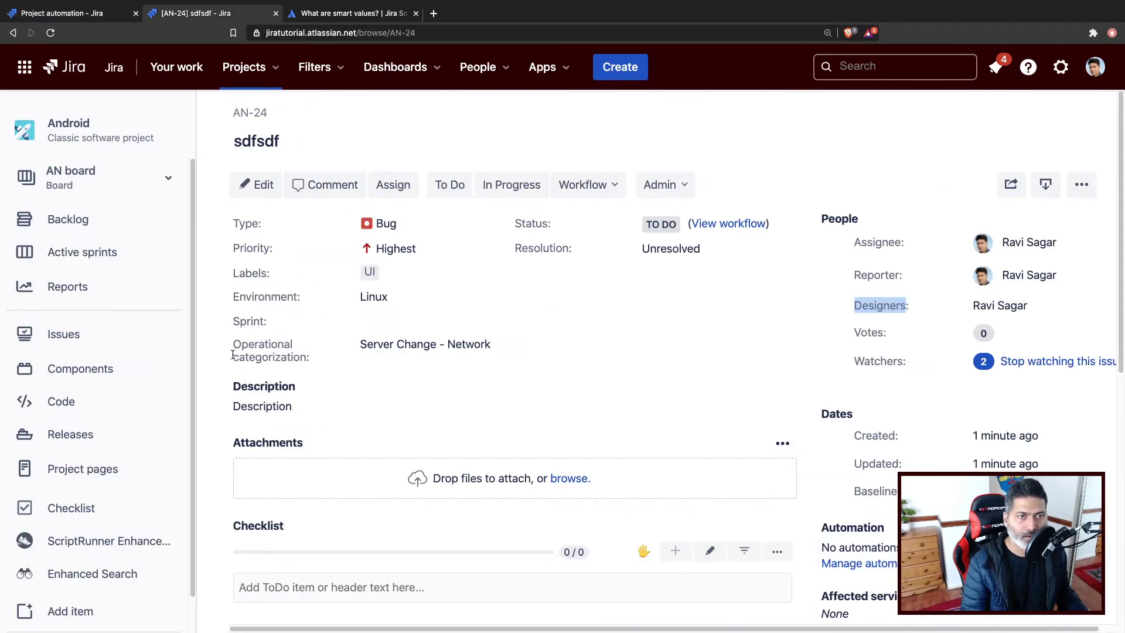
pyautogui.moveTo(235, 343); pyautogui.dragTo(305, 351)
pyautogui.press('super+c')
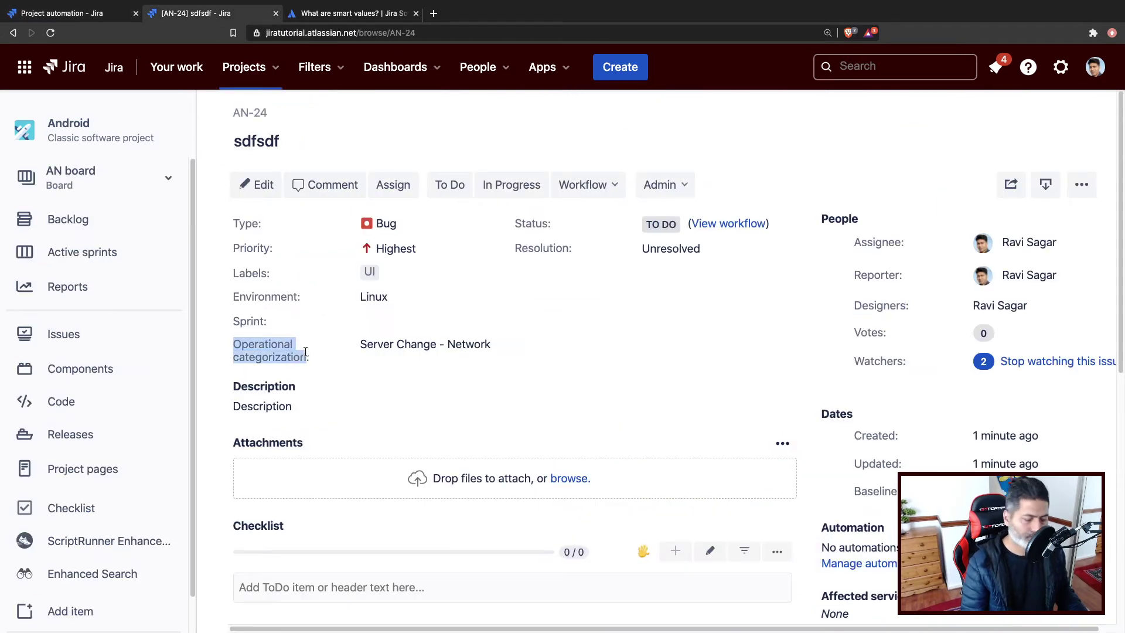
# Search the smart values documentation for "custom" and read how to reference custom fields by name.
pyautogui.hotkey('ctrl', 'Tab')
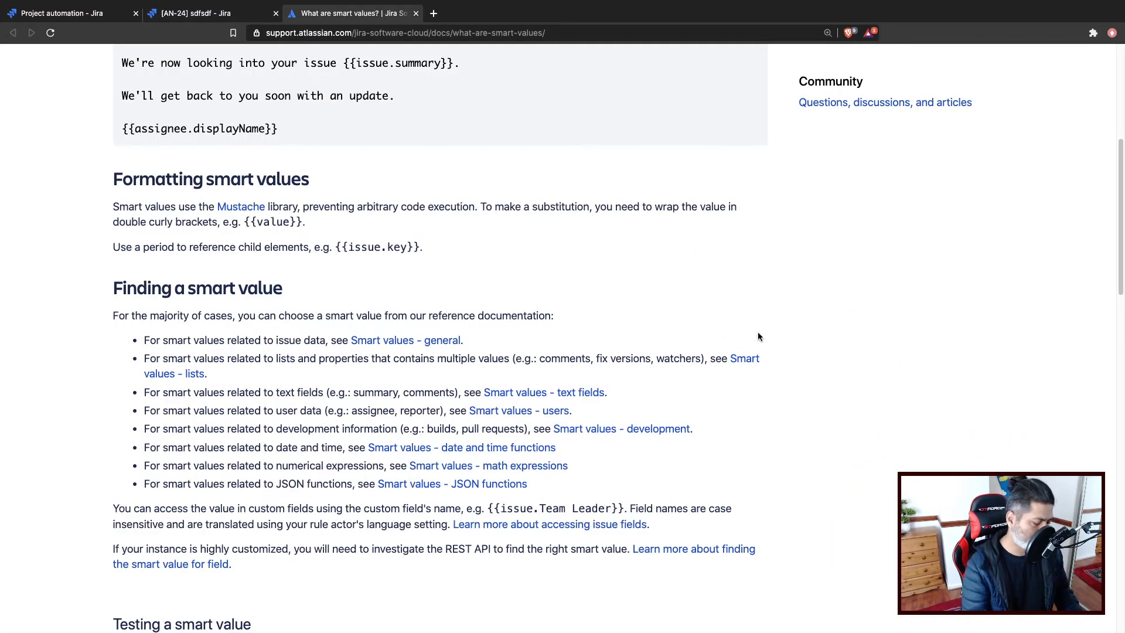
pyautogui.hotkey('ctrl', 'f')
pyautogui.write('custom')
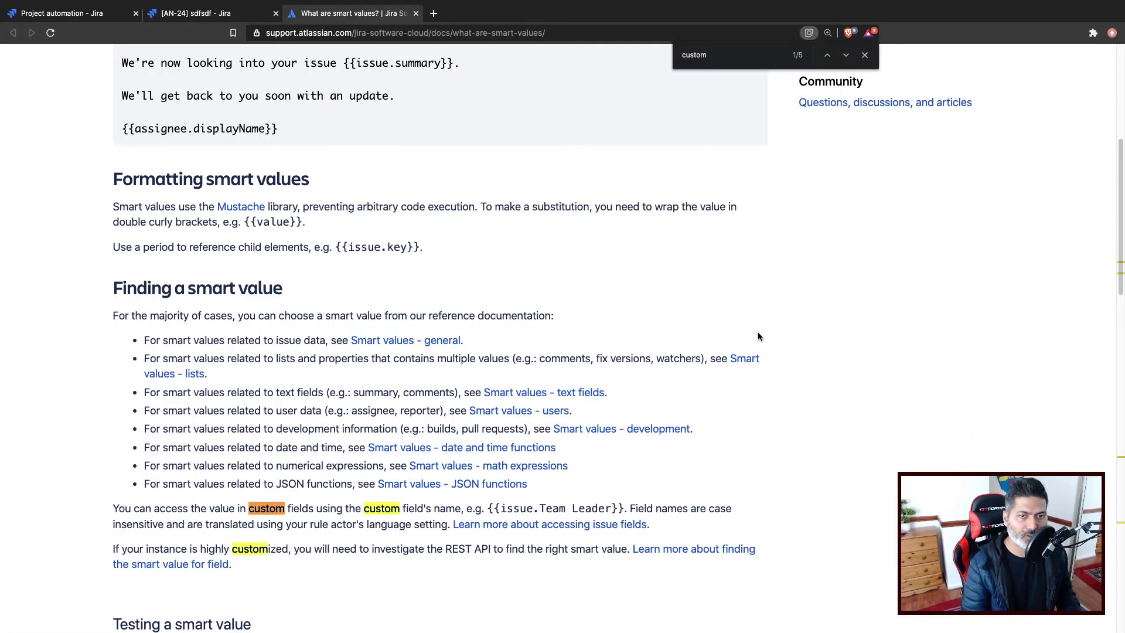
pyautogui.scroll(-1, 207, 495)
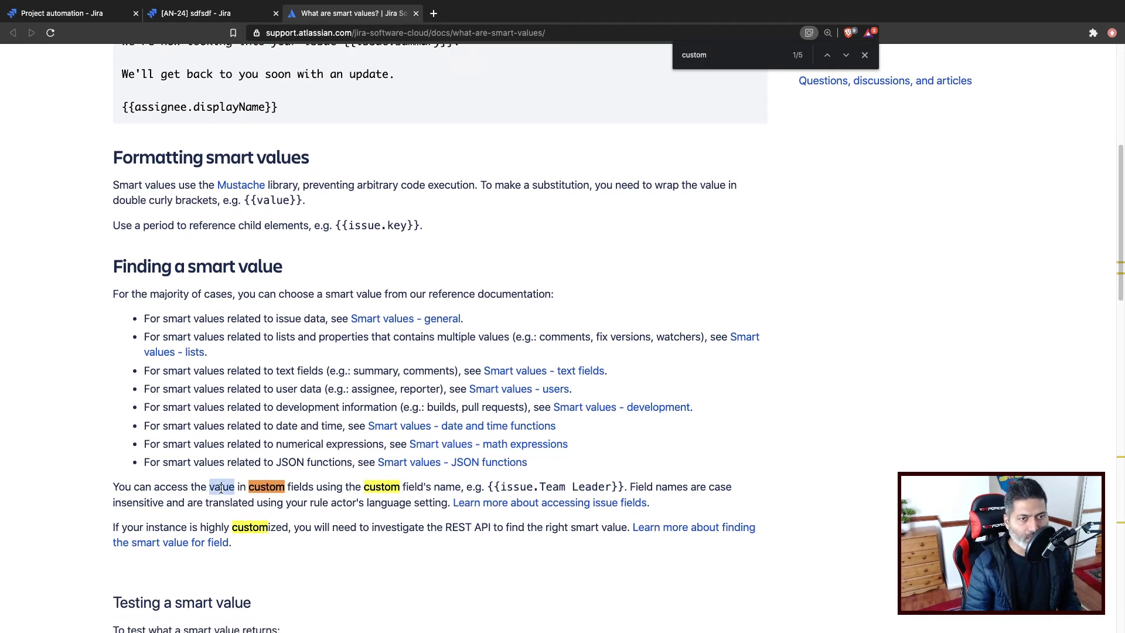
pyautogui.tripleClick(221, 488)
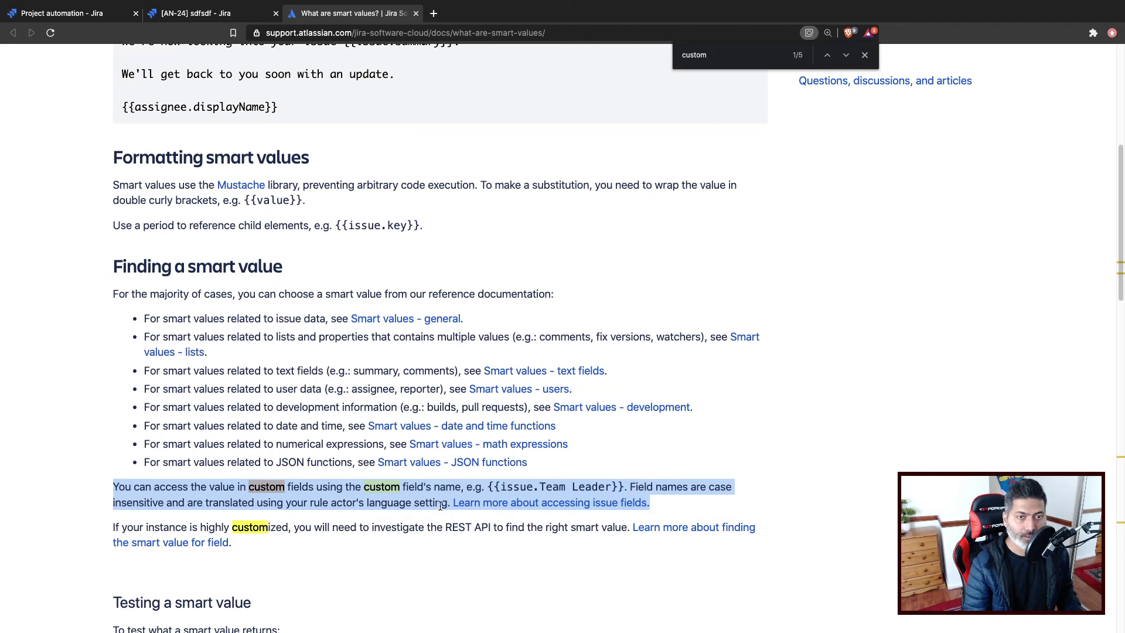
pyautogui.click(415, 559)
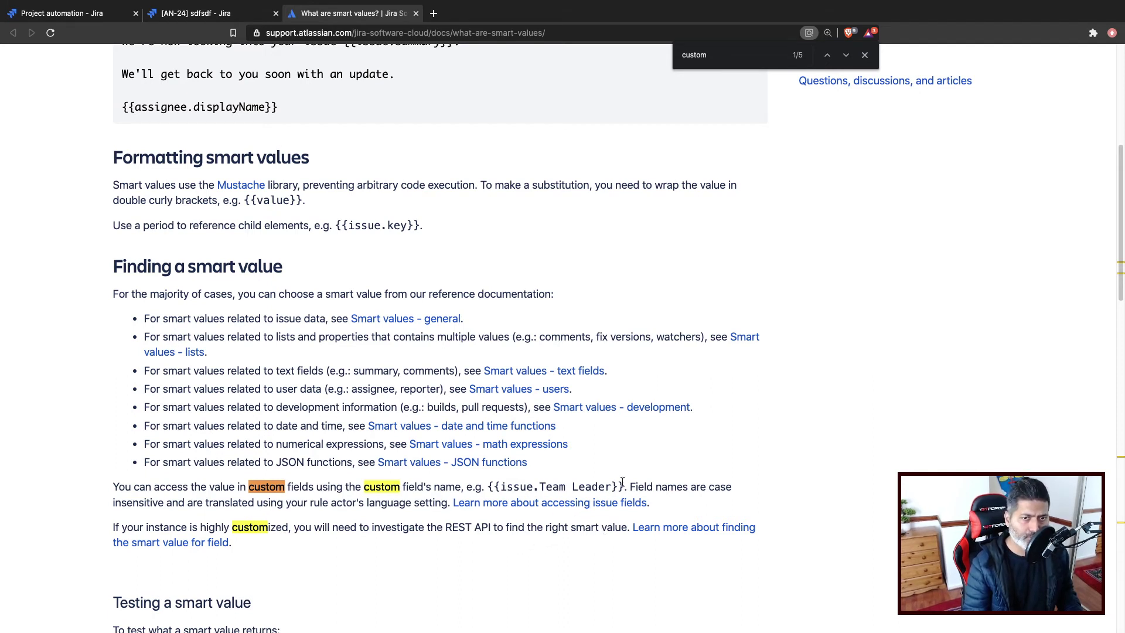
pyautogui.moveTo(623, 486); pyautogui.dragTo(485, 485)
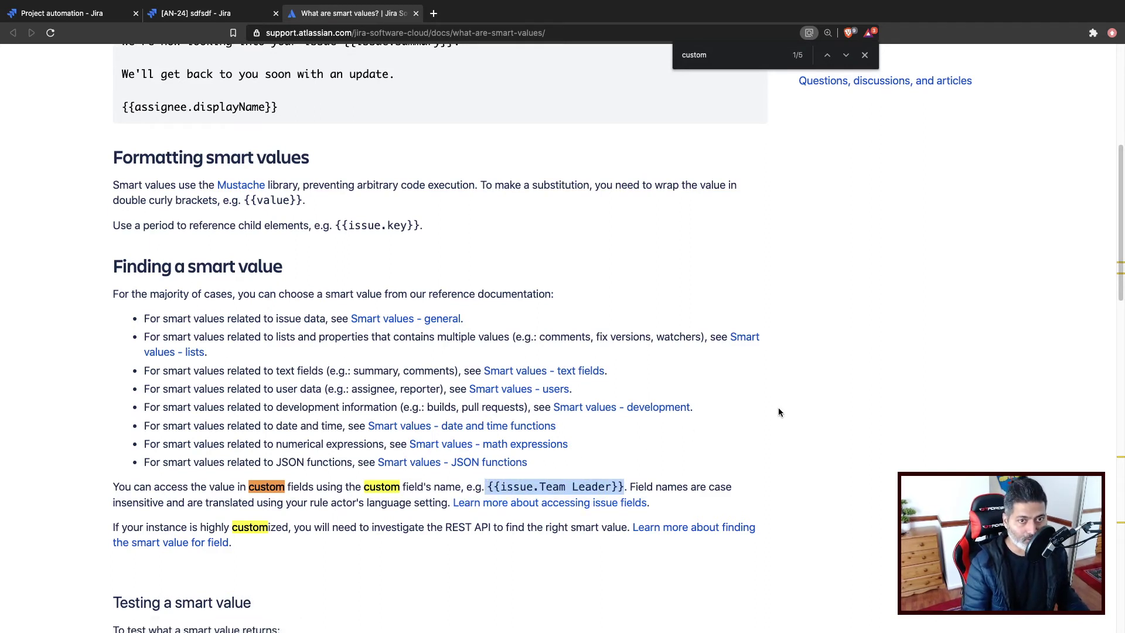
pyautogui.click(790, 429)
pyautogui.press('Escape')
# Replace Designers in the comment's second smart value with the copied name, giving {{issue.Operational categorization}}.
pyautogui.press('super+1')
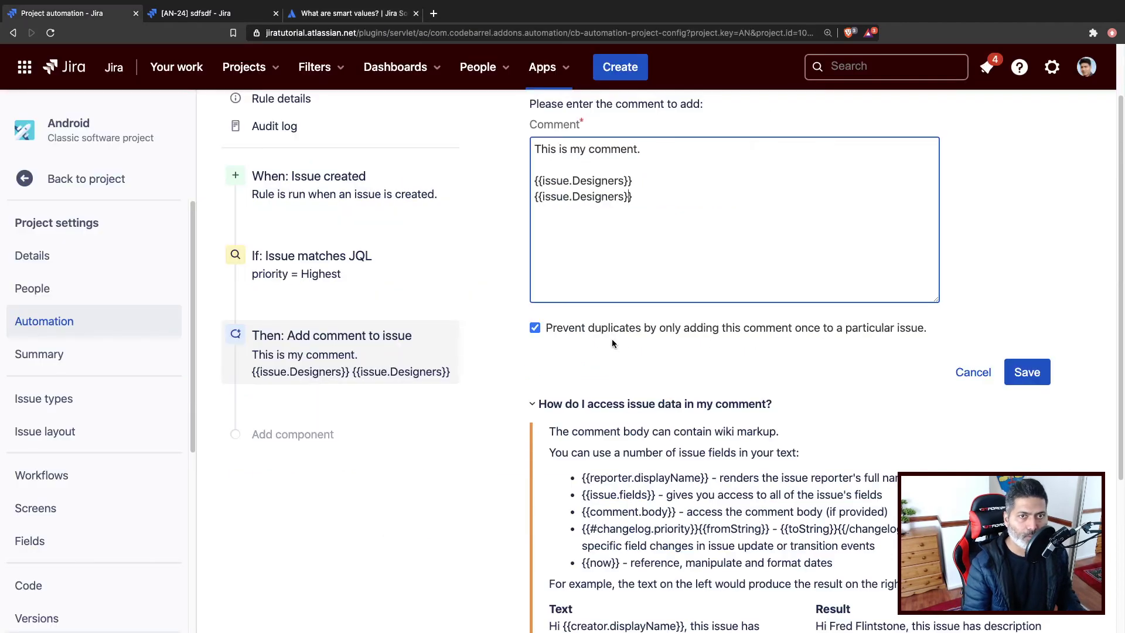
pyautogui.doubleClick(598, 196)
pyautogui.press('super+v')
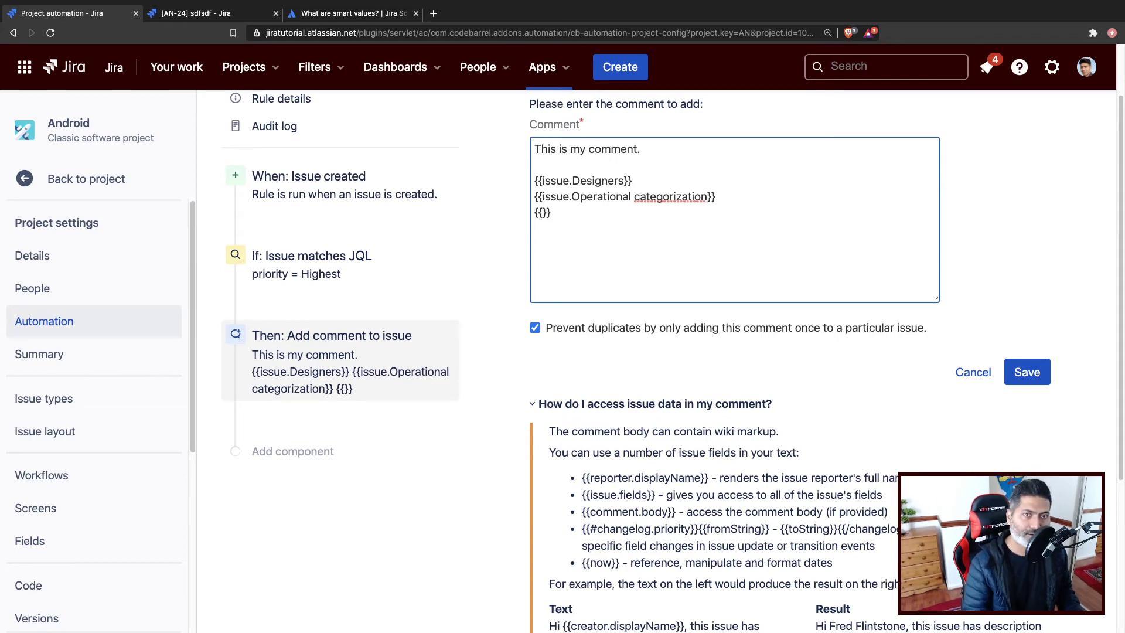
# Add {{issue.Baseline start date}} as the comment's third smart value, using the field name from issue AN-24, and publish the updated rule.
pyautogui.write('issue.')
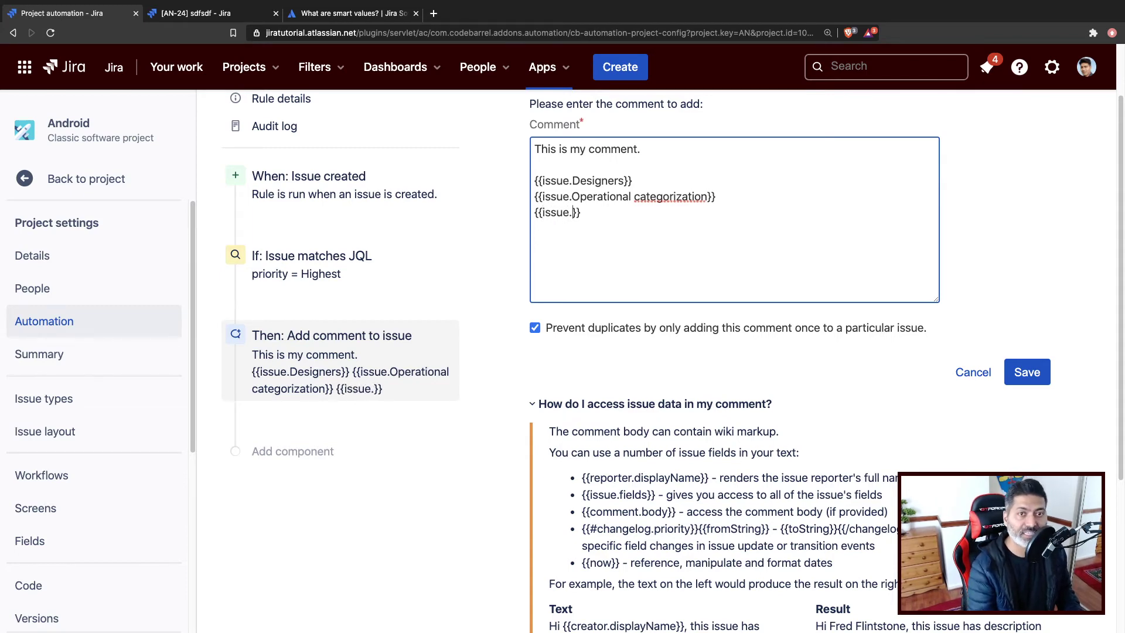
pyautogui.hotkey('ctrl', 'Tab')
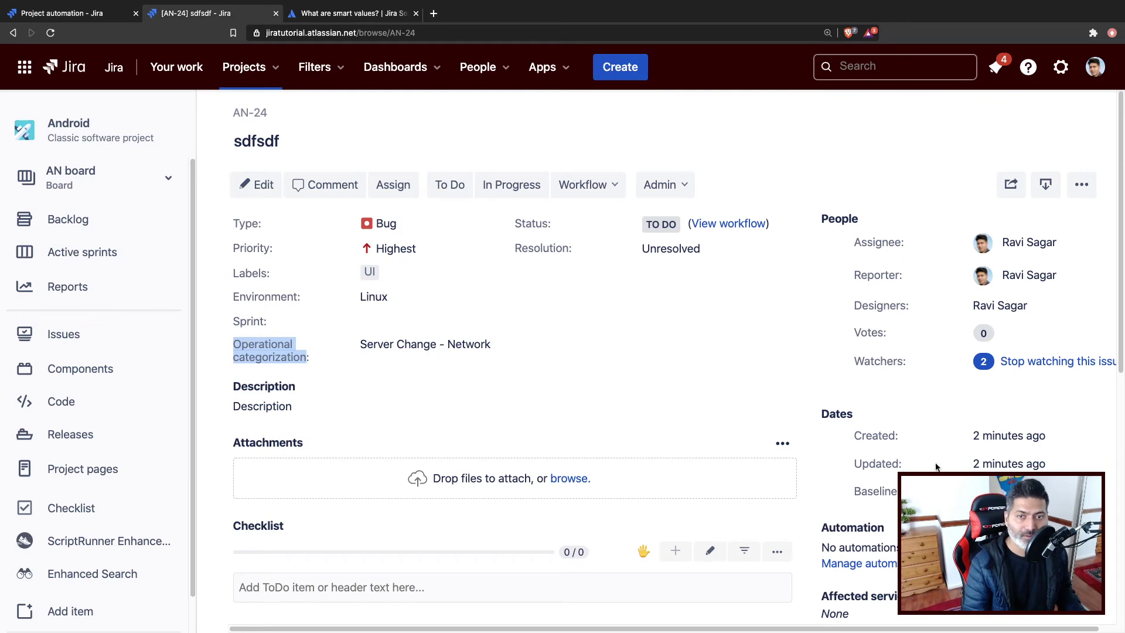
pyautogui.moveTo(856, 491); pyautogui.dragTo(905, 492)
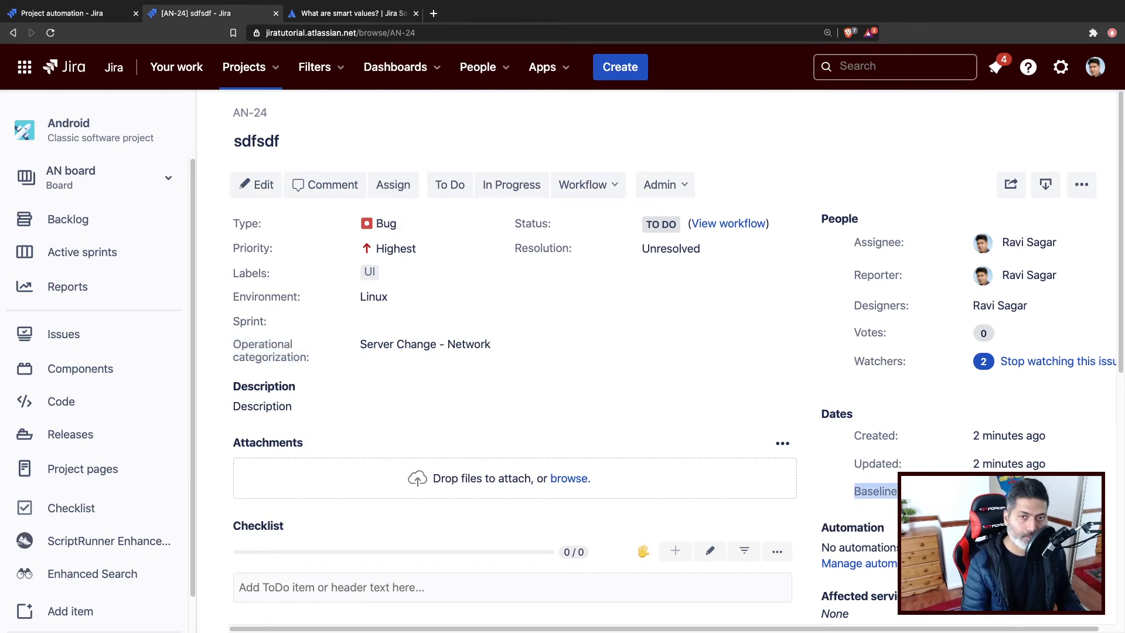
pyautogui.hotkey('ctrl', 'Tab')
pyautogui.hotkey('ctrl', 'Tab')
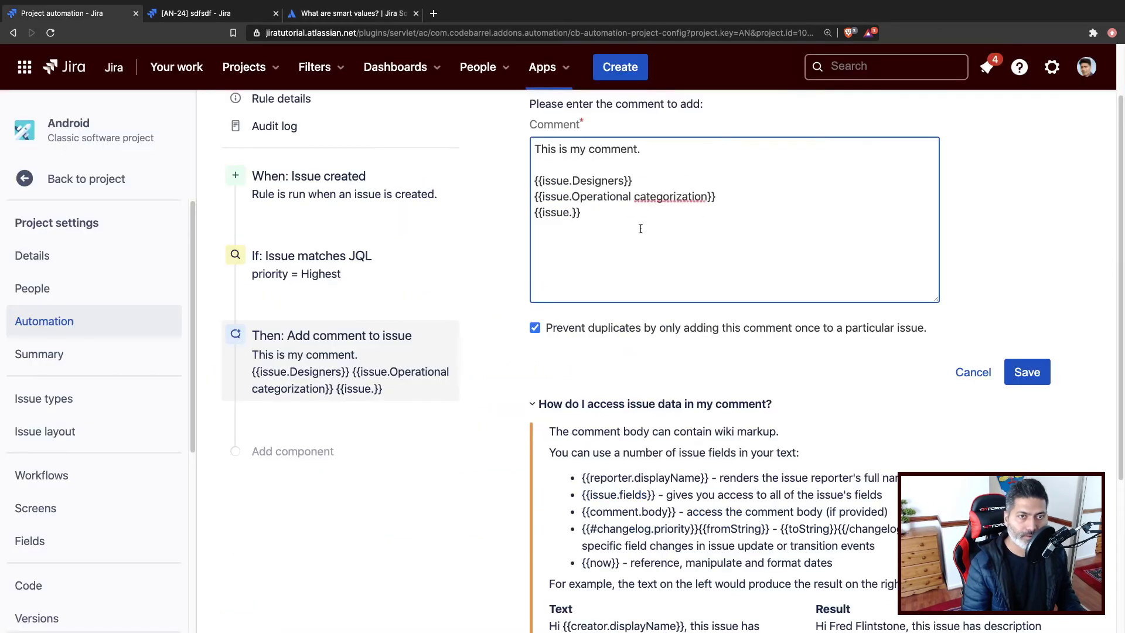
pyautogui.write('Baseline start date')
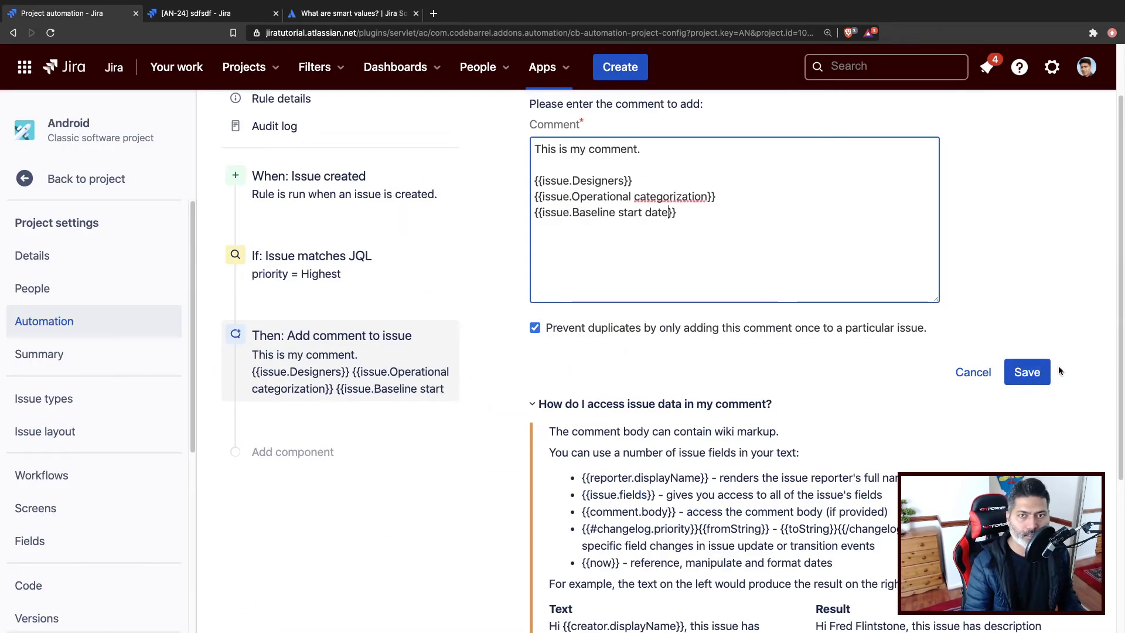
pyautogui.click(1033, 373)
pyautogui.click(882, 282)
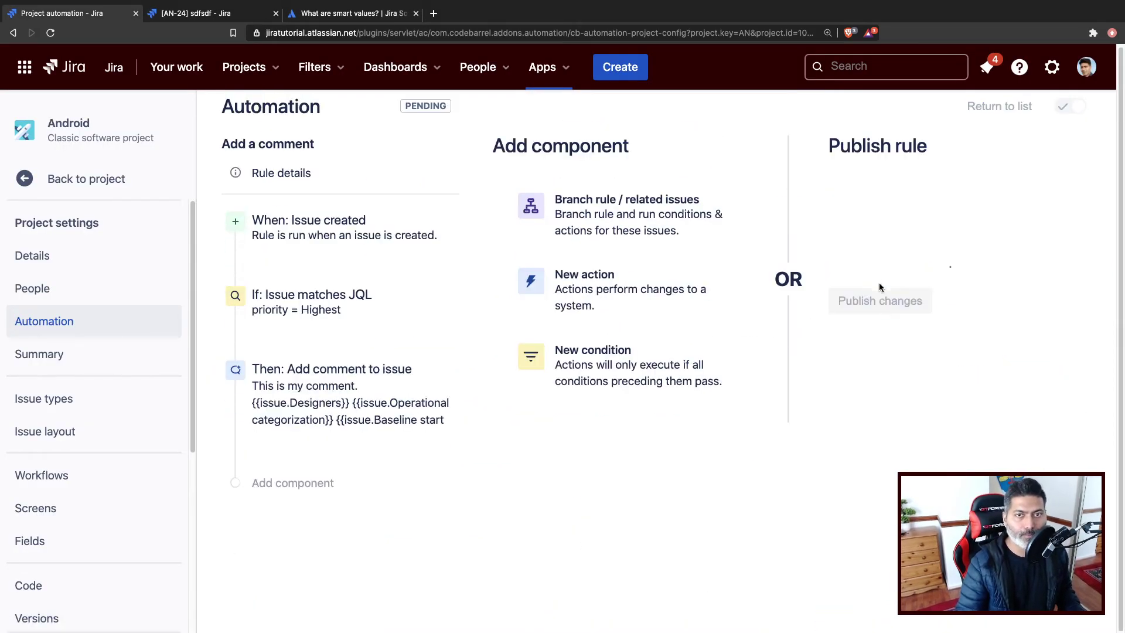
# Start a new bug in the Android project with the summary sfds and add an API user as its designer.
pyautogui.click(232, 14)
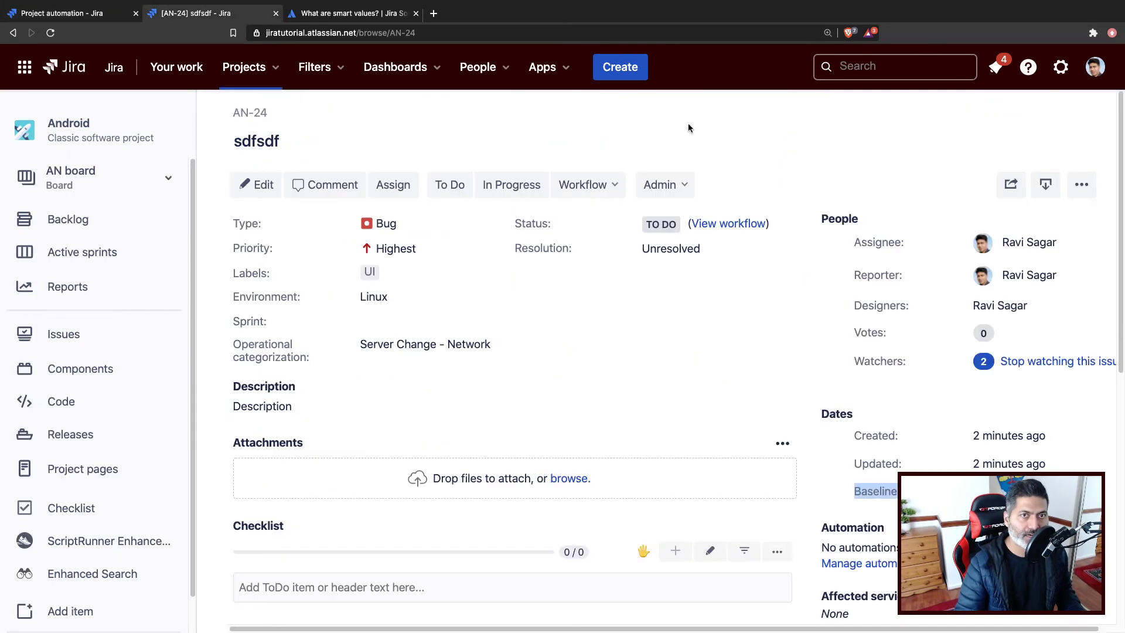
pyautogui.click(614, 75)
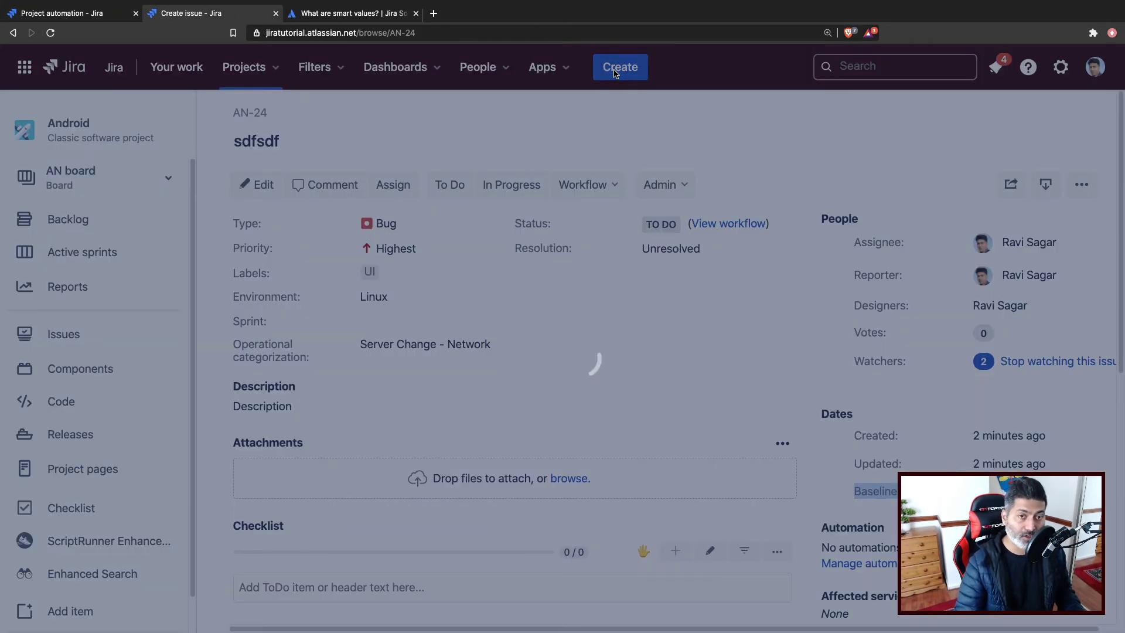
pyautogui.write('sfdsf')
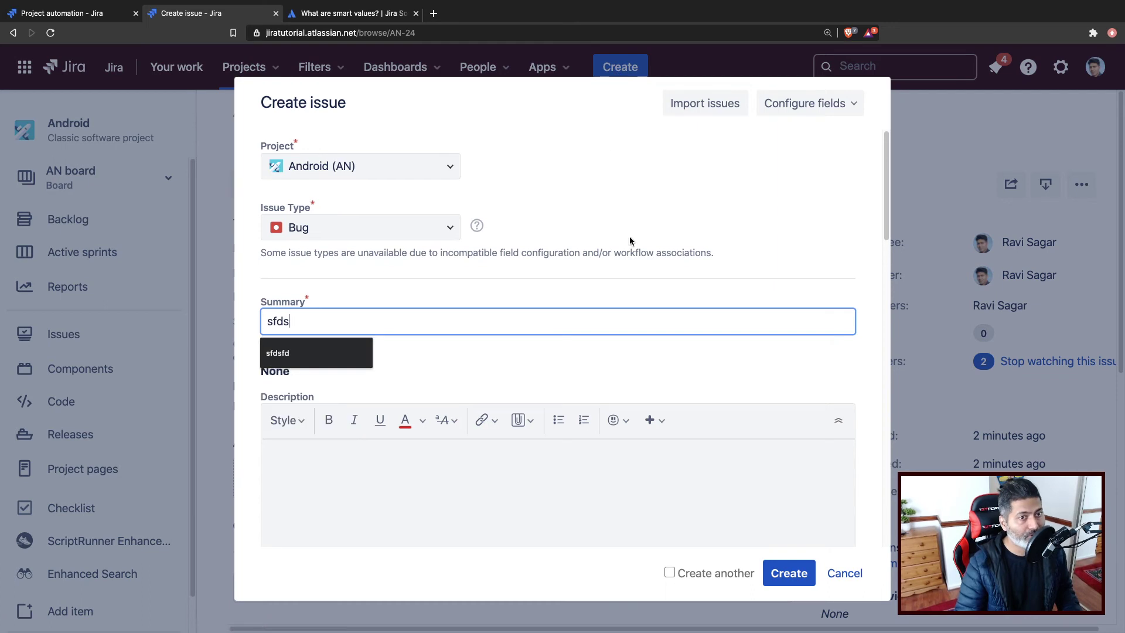
pyautogui.scroll(-5, 620, 239)
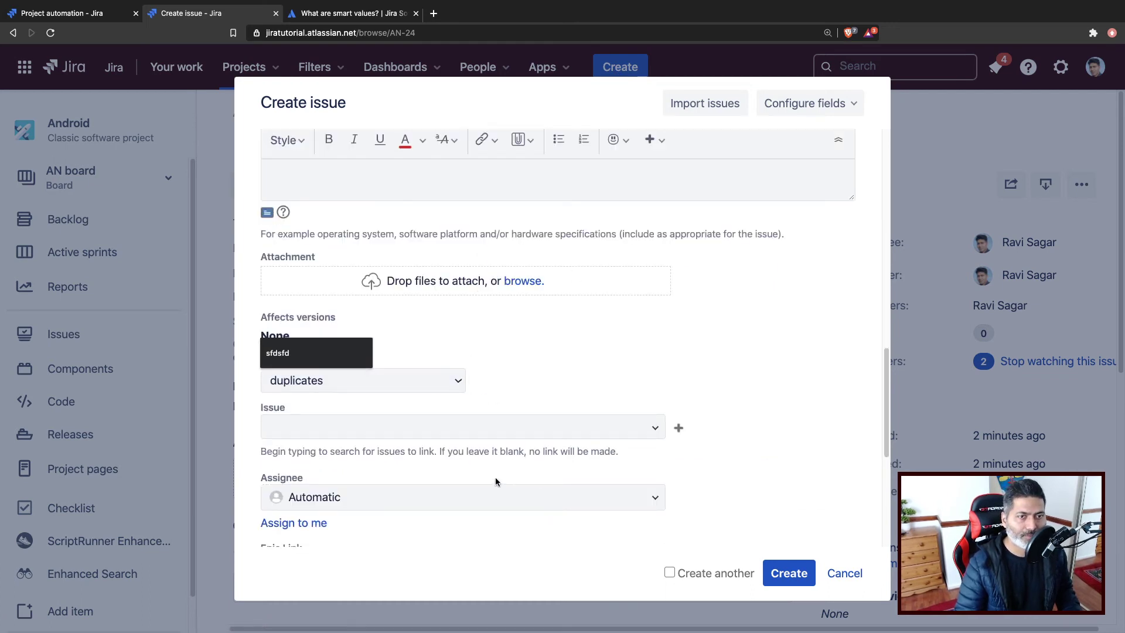
pyautogui.click(485, 433)
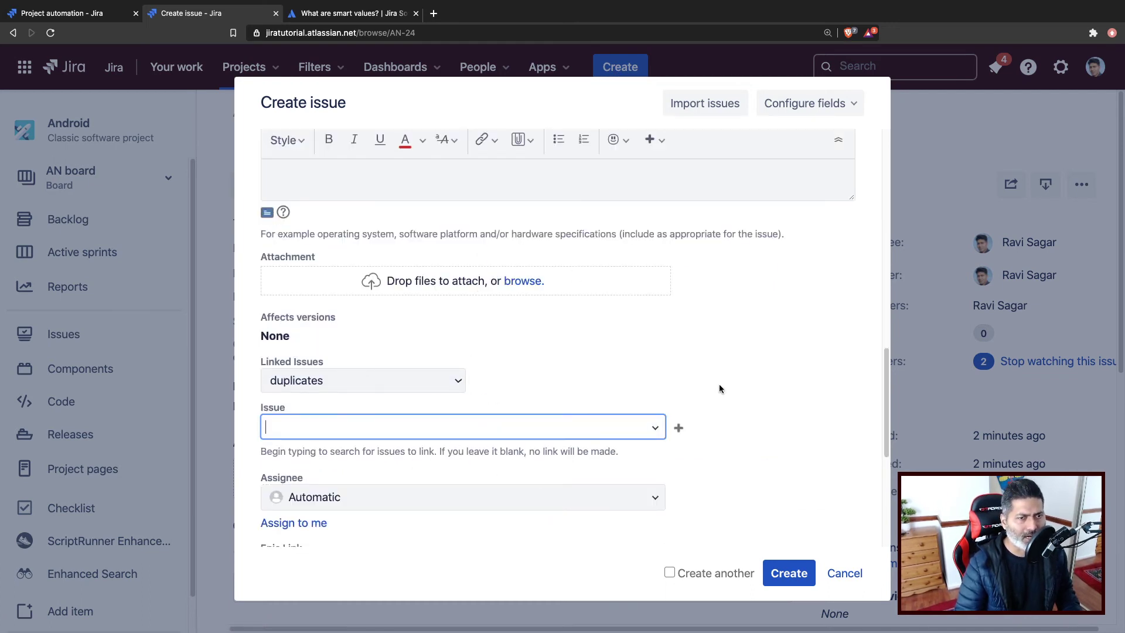
pyautogui.scroll(-4, 720, 385)
pyautogui.click(429, 463)
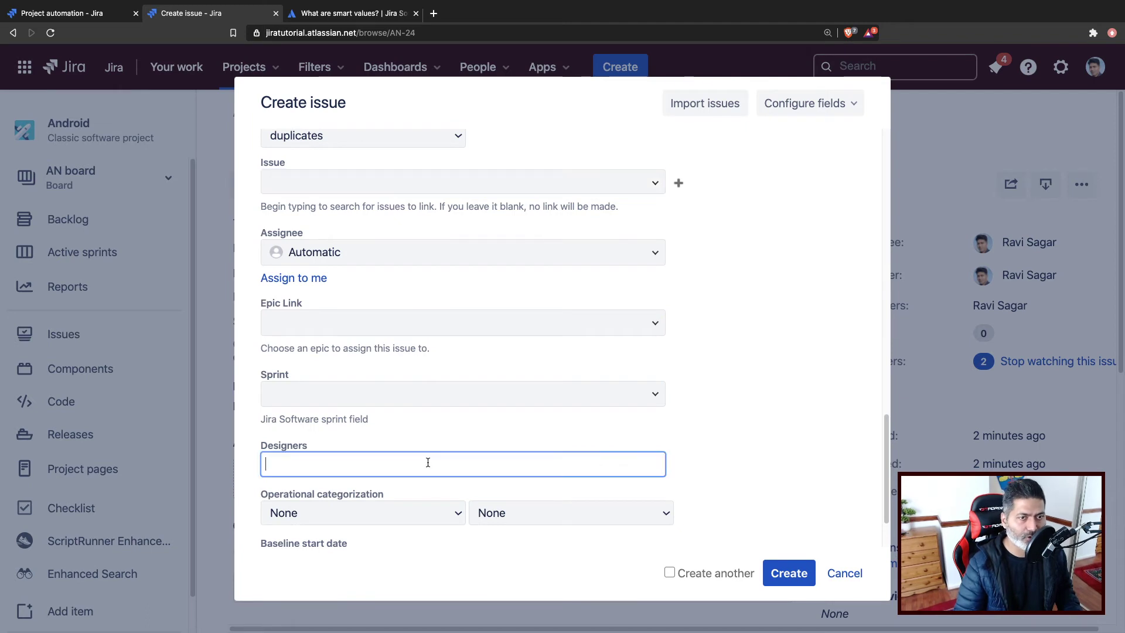
pyautogui.write('a')
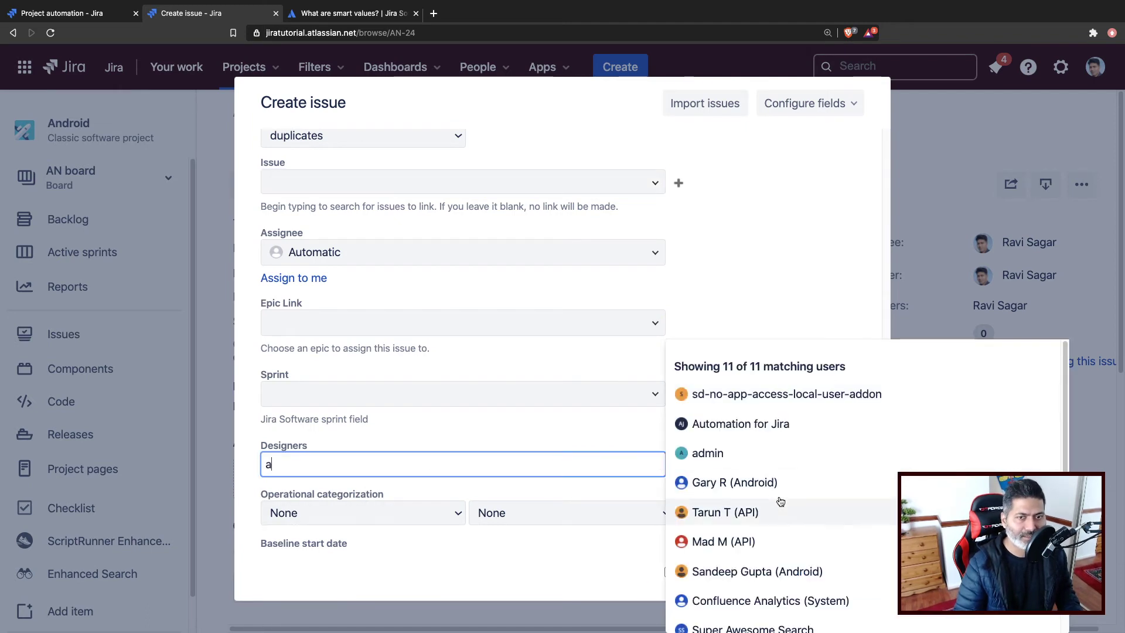
pyautogui.click(740, 515)
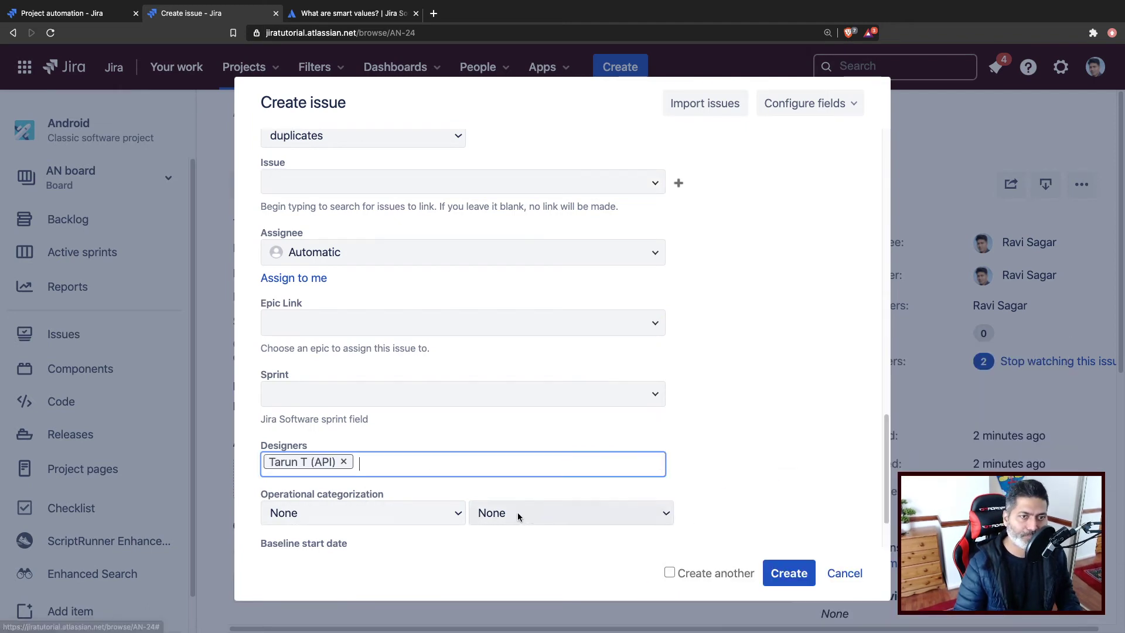
# Set the new bug's Operational categorization to Server Change with the sub-option Network.
pyautogui.click(448, 514)
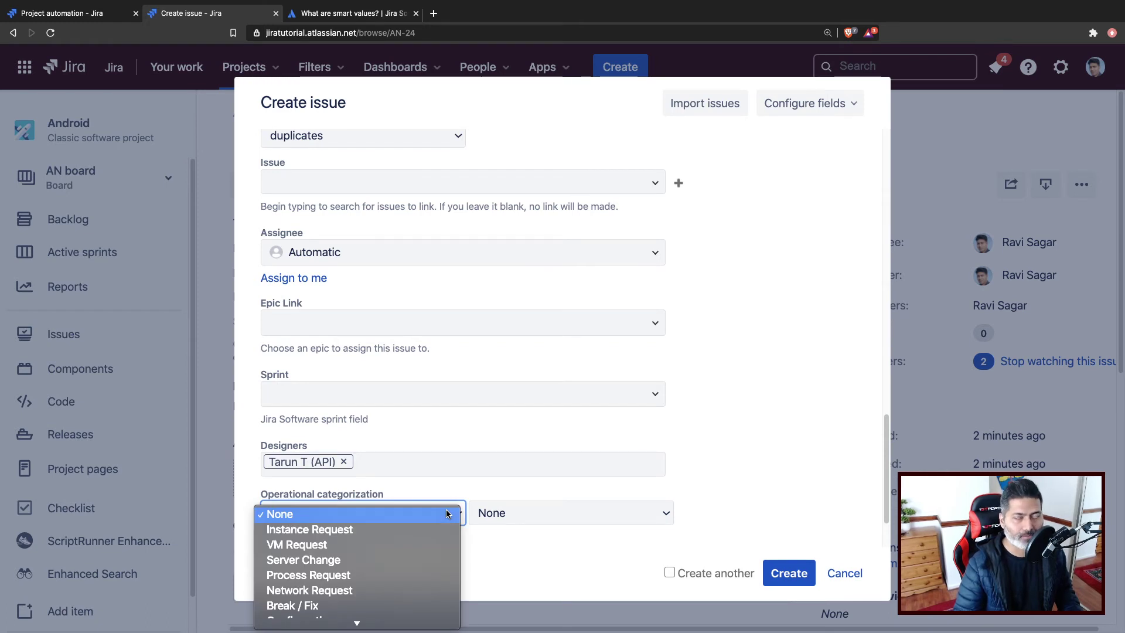
pyautogui.click(381, 558)
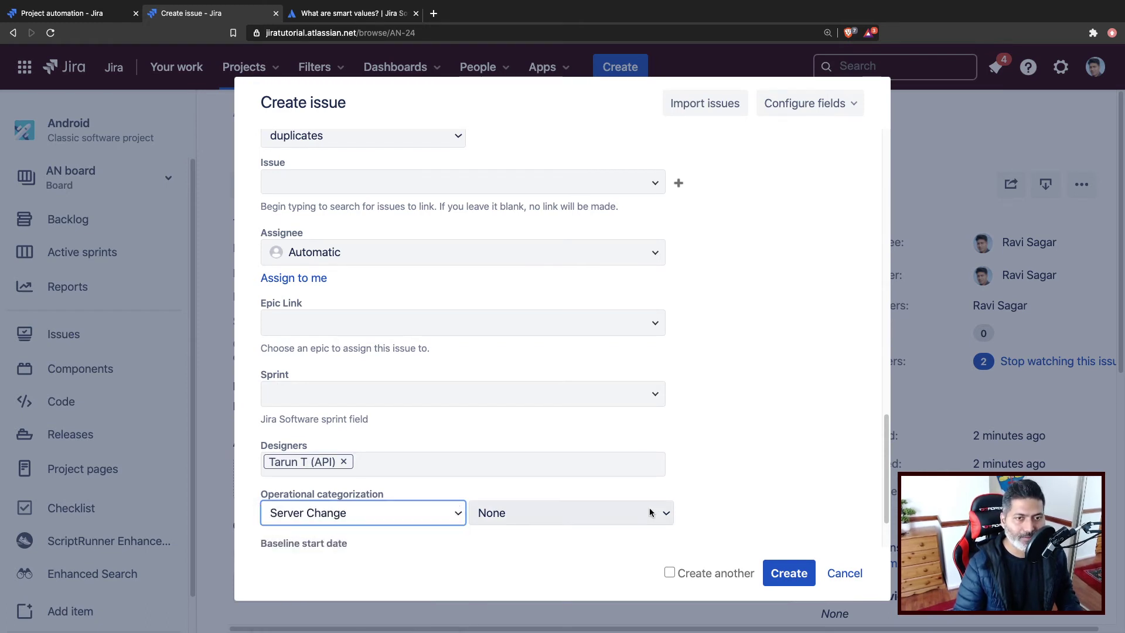
pyautogui.click(657, 511)
pyautogui.click(516, 559)
# Choose a December 2020 Baseline start date for the bug, then create the issue and open it.
pyautogui.scroll(-3, 516, 545)
pyautogui.click(327, 484)
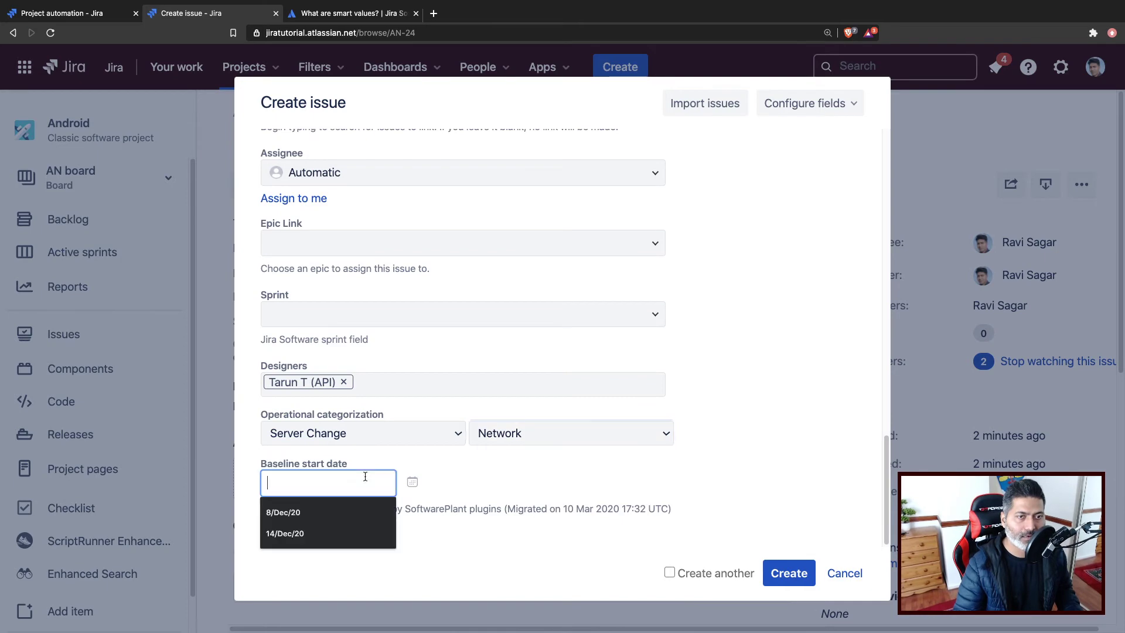
pyautogui.click(412, 482)
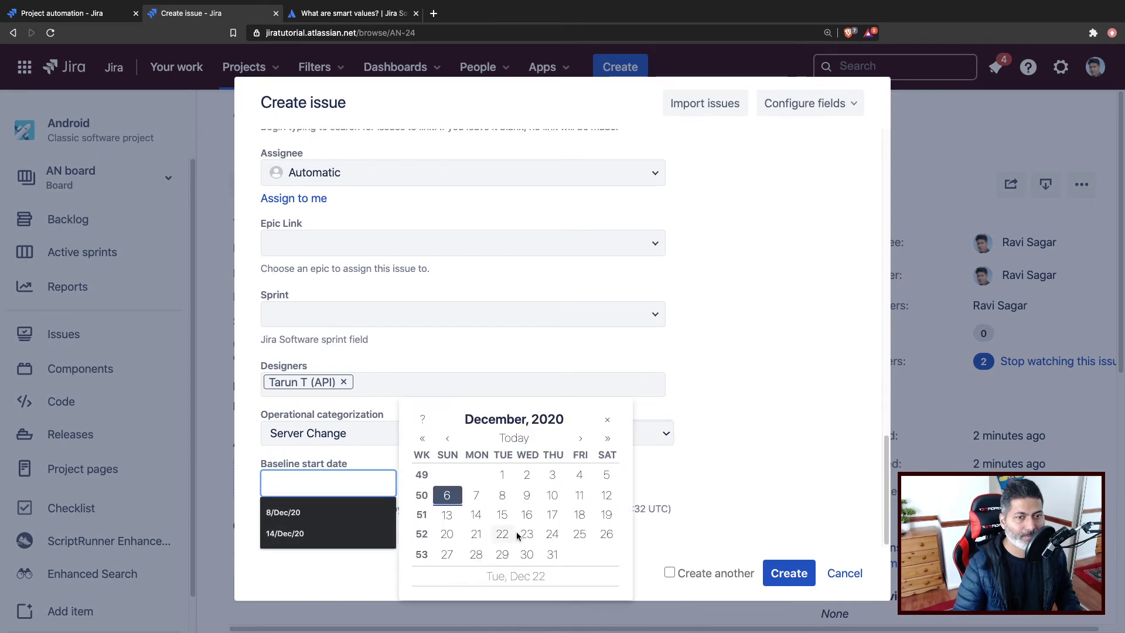
pyautogui.click(516, 532)
pyautogui.click(799, 572)
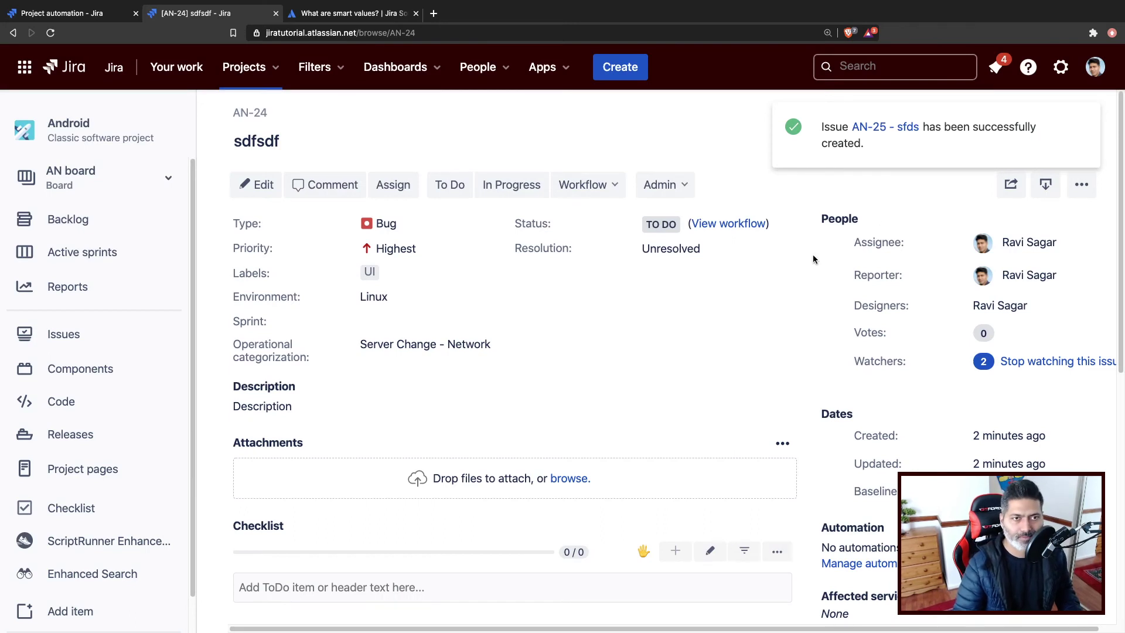
pyautogui.click(885, 127)
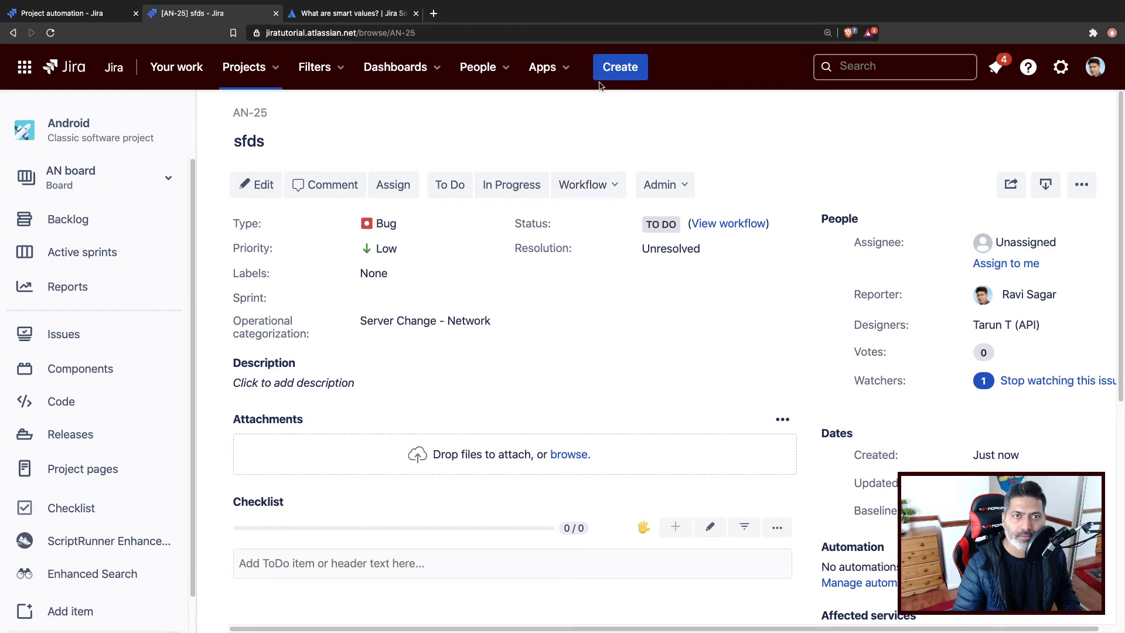
# Start another Android bug with the summary ssdf and set its priority to Highest.
pyautogui.click(621, 67)
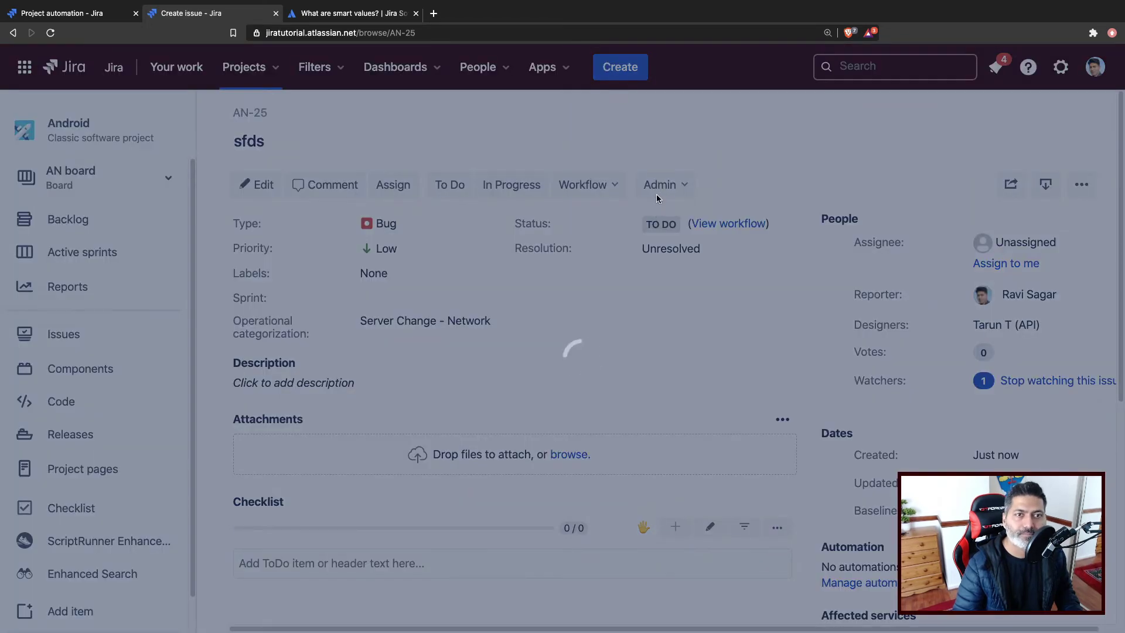
pyautogui.write('asdf')
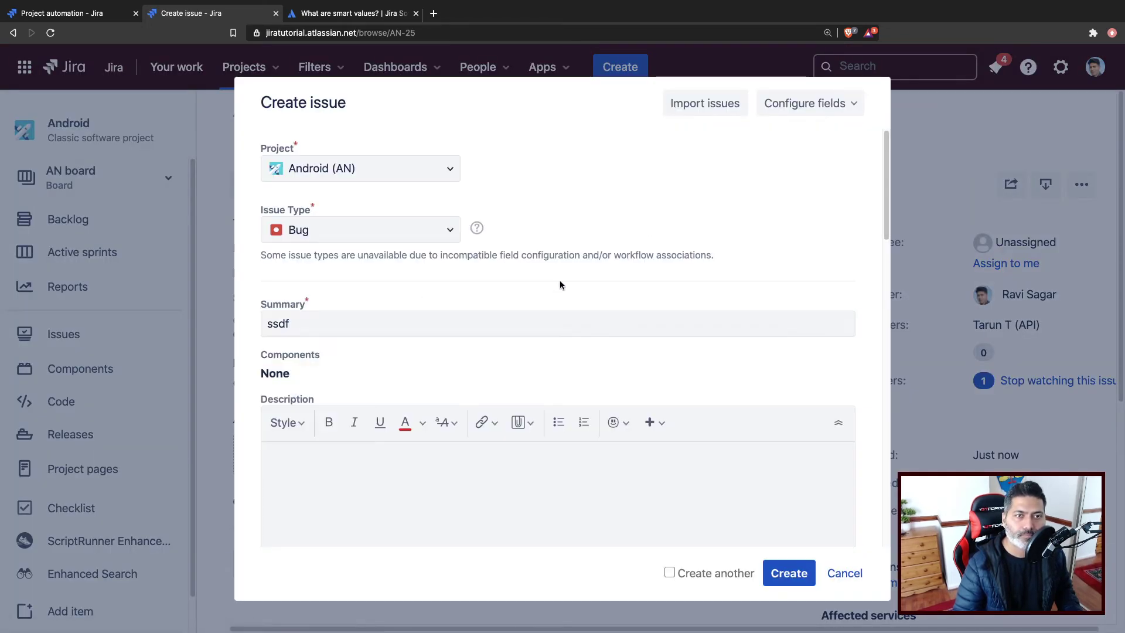
pyautogui.scroll(-5, 561, 282)
pyautogui.click(343, 419)
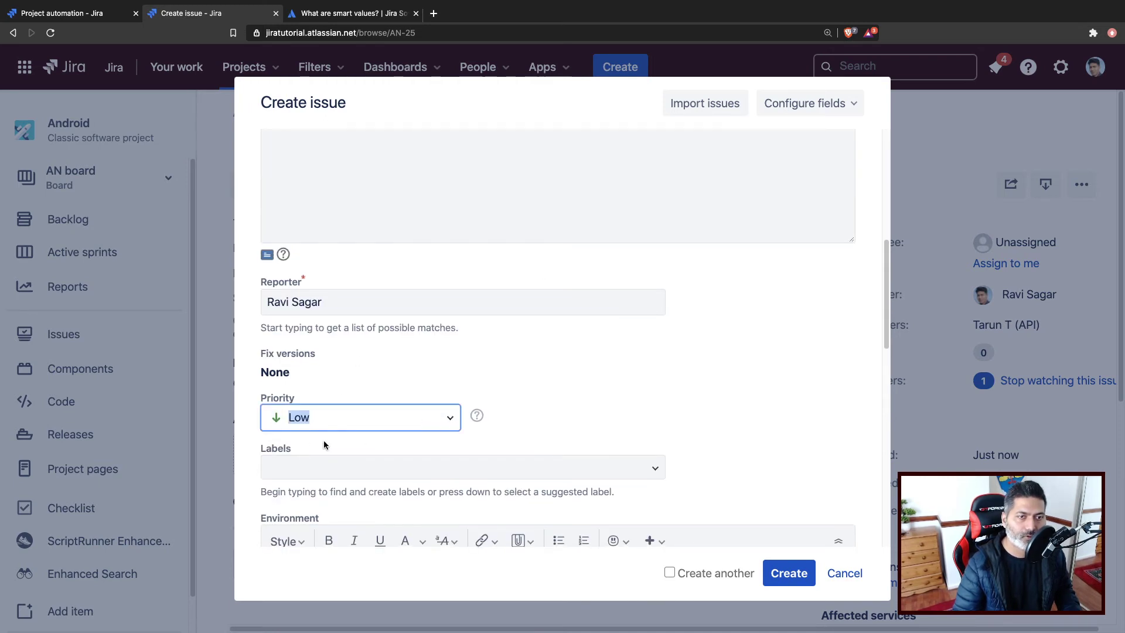
pyautogui.scroll(-2, 413, 427)
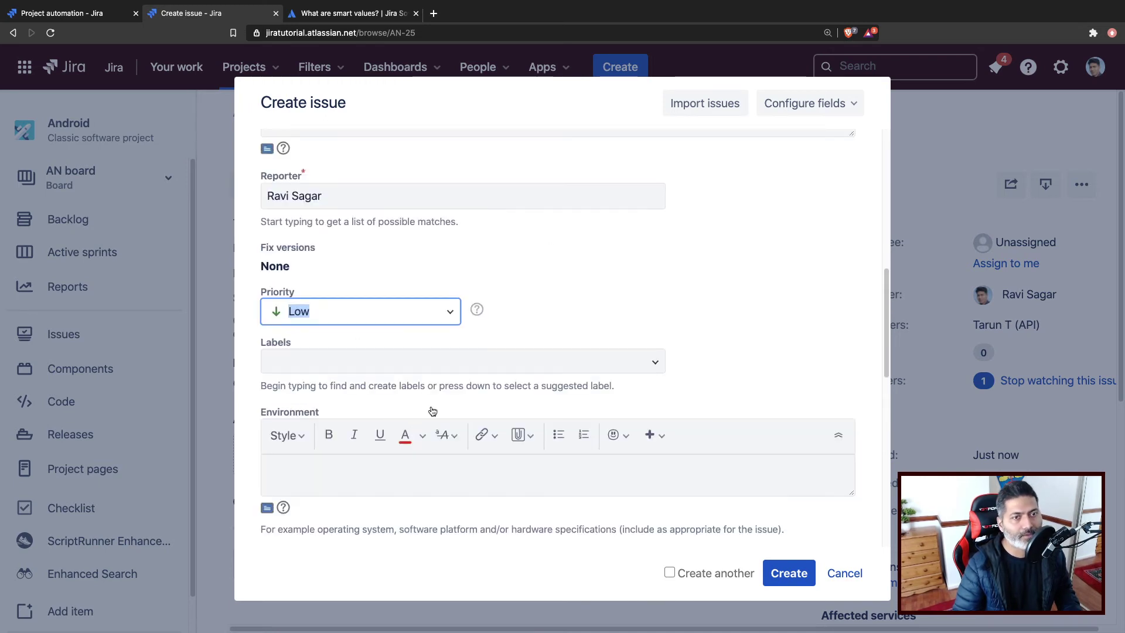
pyautogui.click(452, 315)
pyautogui.click(344, 344)
# Add admin and a second user from the Android team to the new bug's Designers field.
pyautogui.scroll(-5, 438, 391)
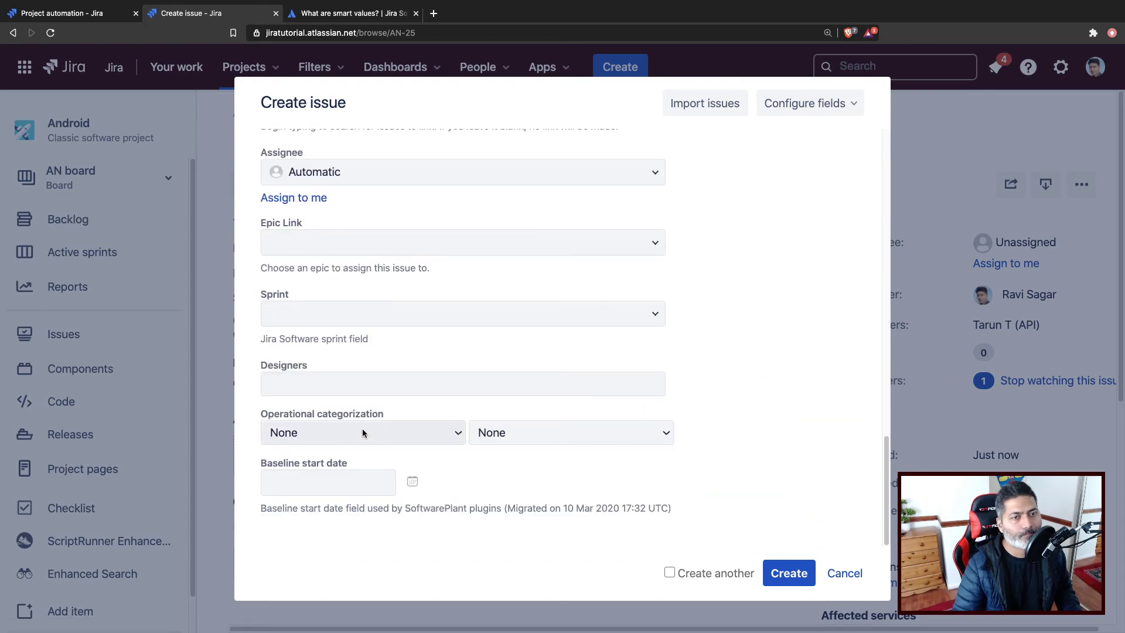
pyautogui.click(375, 379)
pyautogui.write('a')
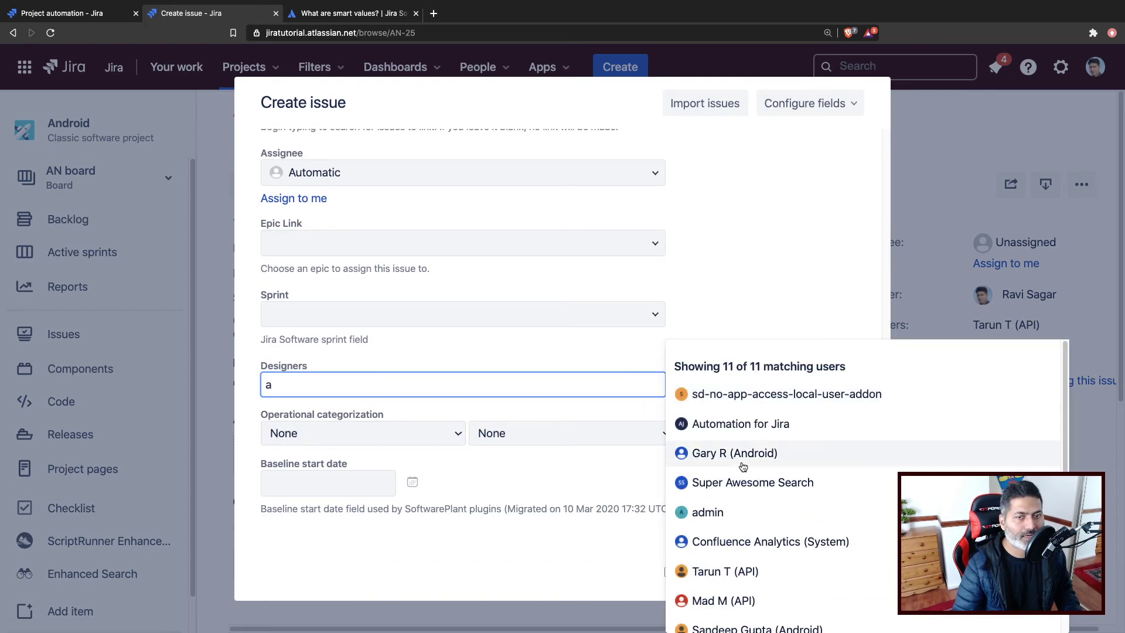
pyautogui.click(703, 513)
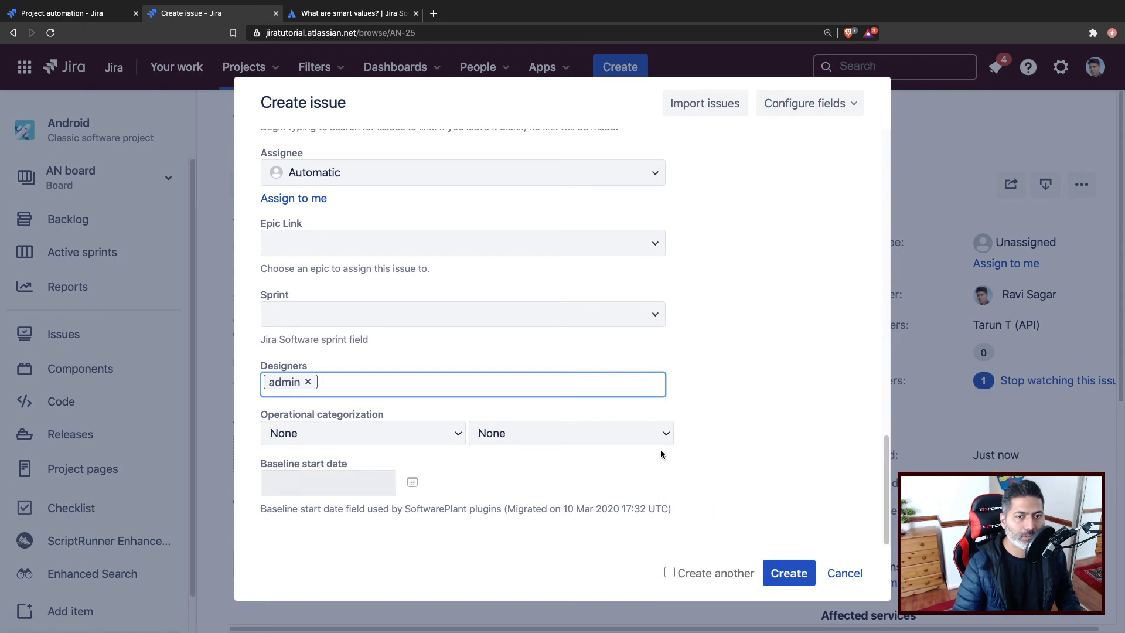
pyautogui.write('a')
pyautogui.click(732, 543)
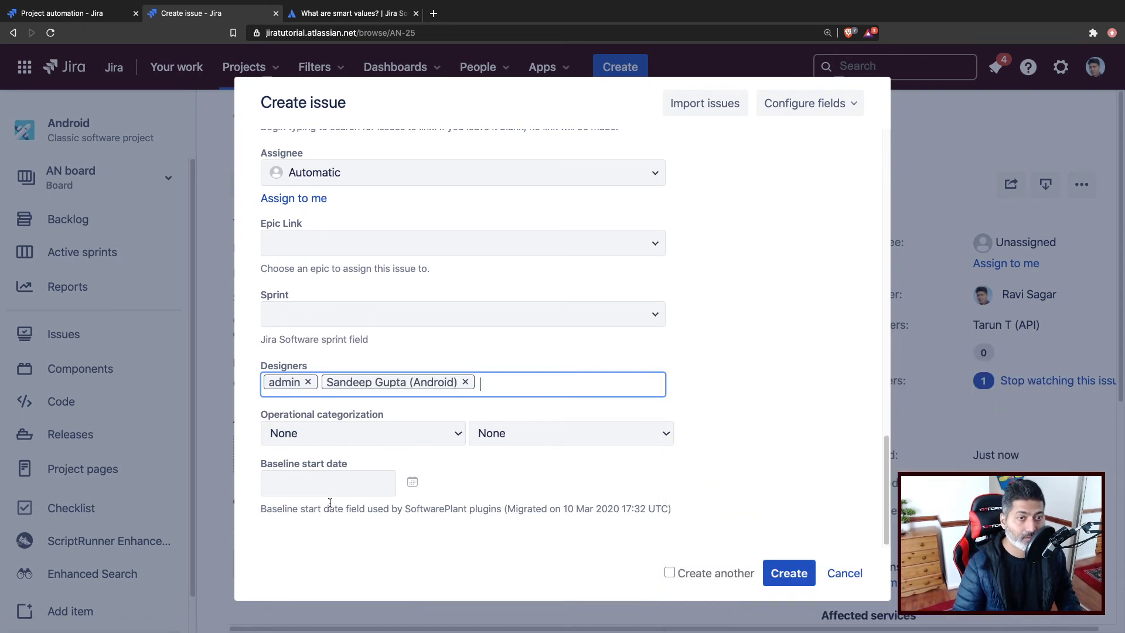
# Set the bug's Operational categorization to Break / Fix with the sub-option Hard Drive.
pyautogui.click(431, 437)
pyautogui.click(335, 529)
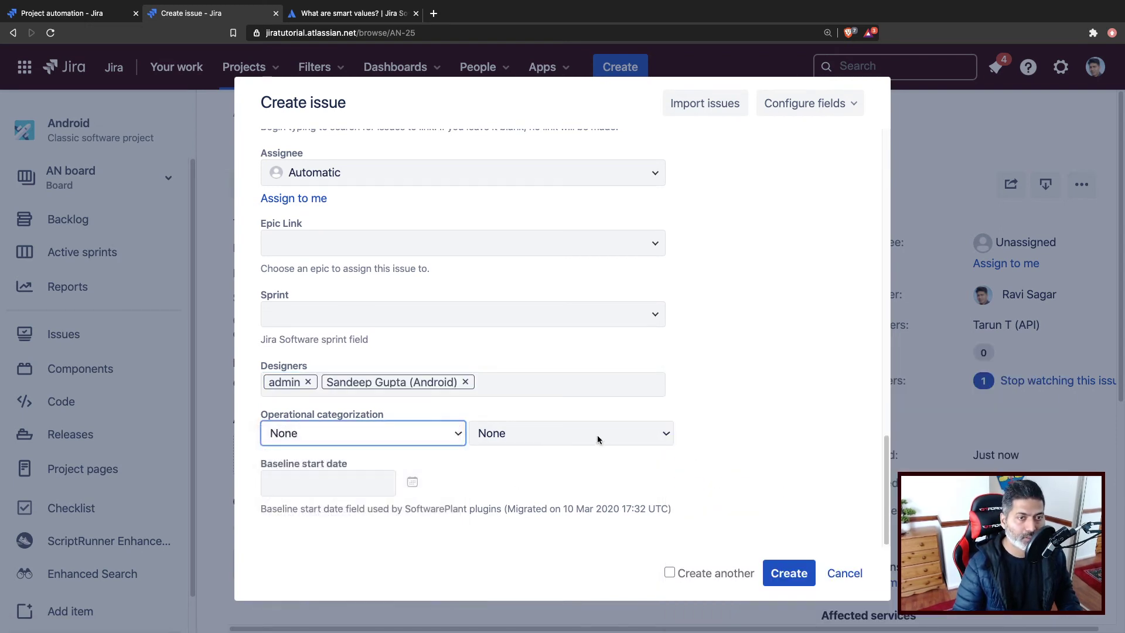
pyautogui.click(555, 434)
pyautogui.click(538, 482)
# Set the Baseline start date to 16 December 2020, then create the Highest-priority issue and open it.
pyautogui.click(412, 483)
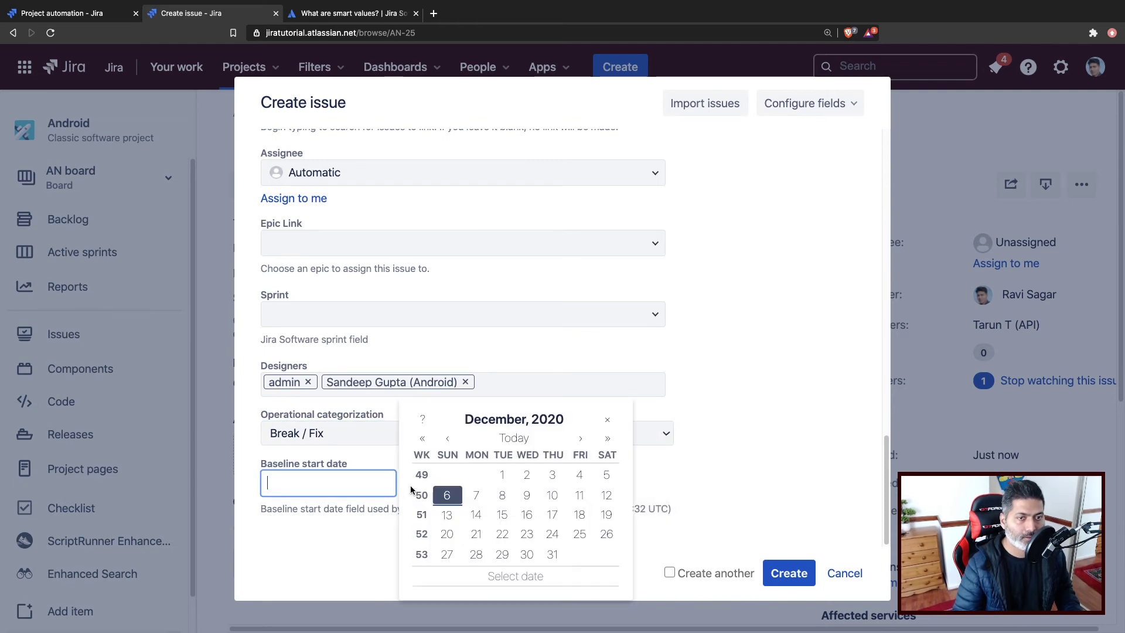
pyautogui.click(526, 515)
pyautogui.click(780, 574)
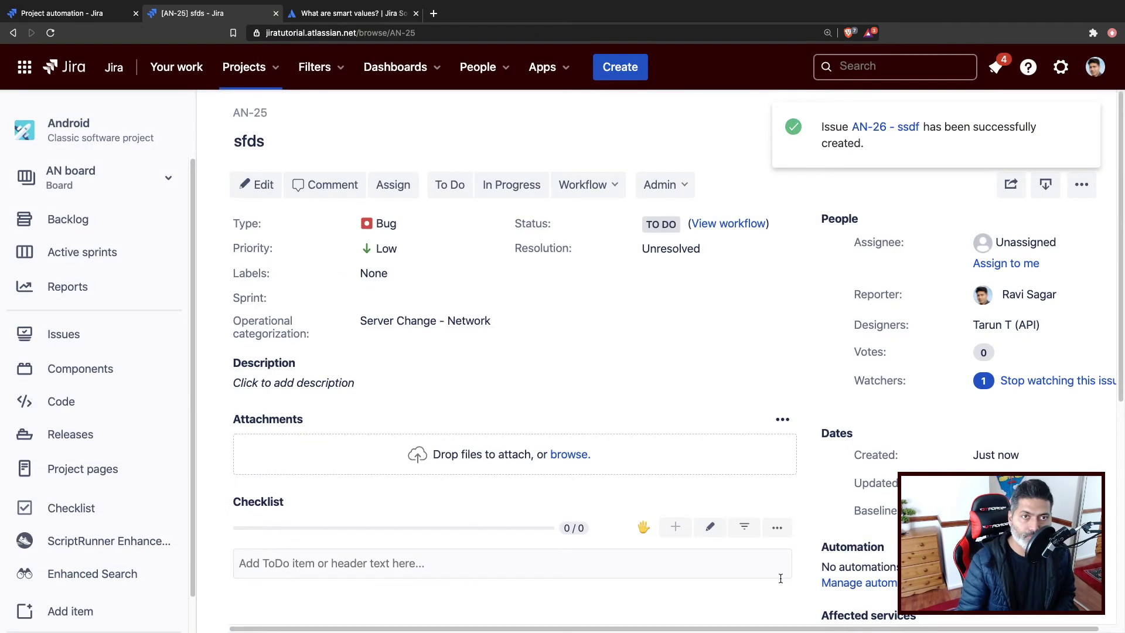
pyautogui.click(879, 128)
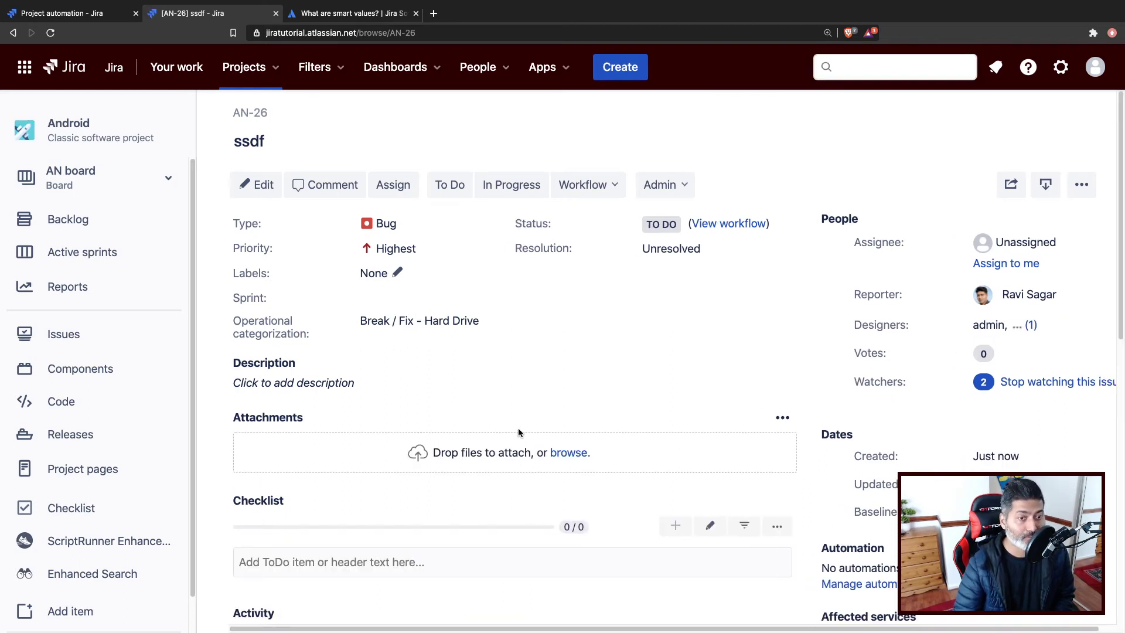
# Examine the automation comment on issue AN-26, checking its designers, operational categorization and baseline start date output.
pyautogui.scroll(-5, 521, 439)
pyautogui.scroll(-3, 448, 463)
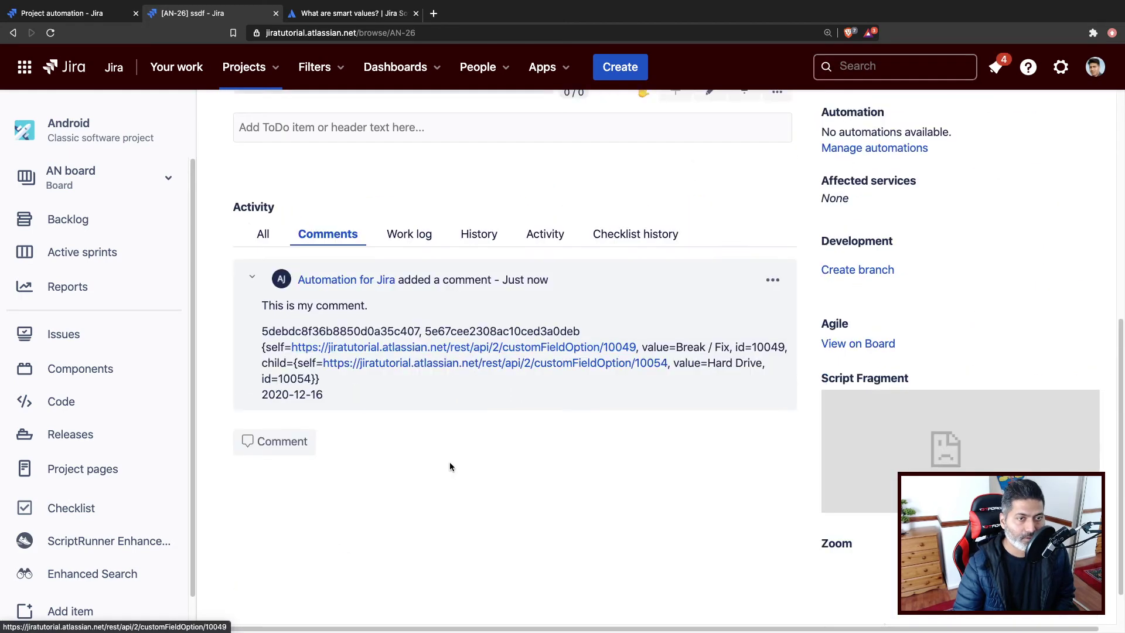
pyautogui.tripleClick(385, 275)
pyautogui.click(441, 374)
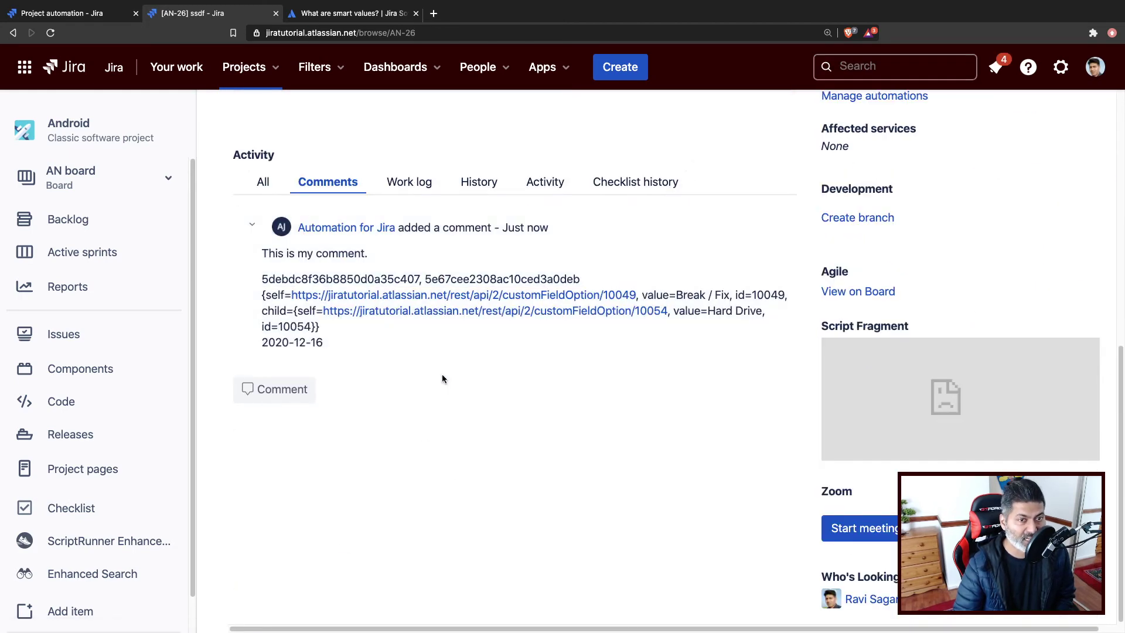
pyautogui.moveTo(581, 280); pyautogui.dragTo(237, 281)
pyautogui.click(496, 407)
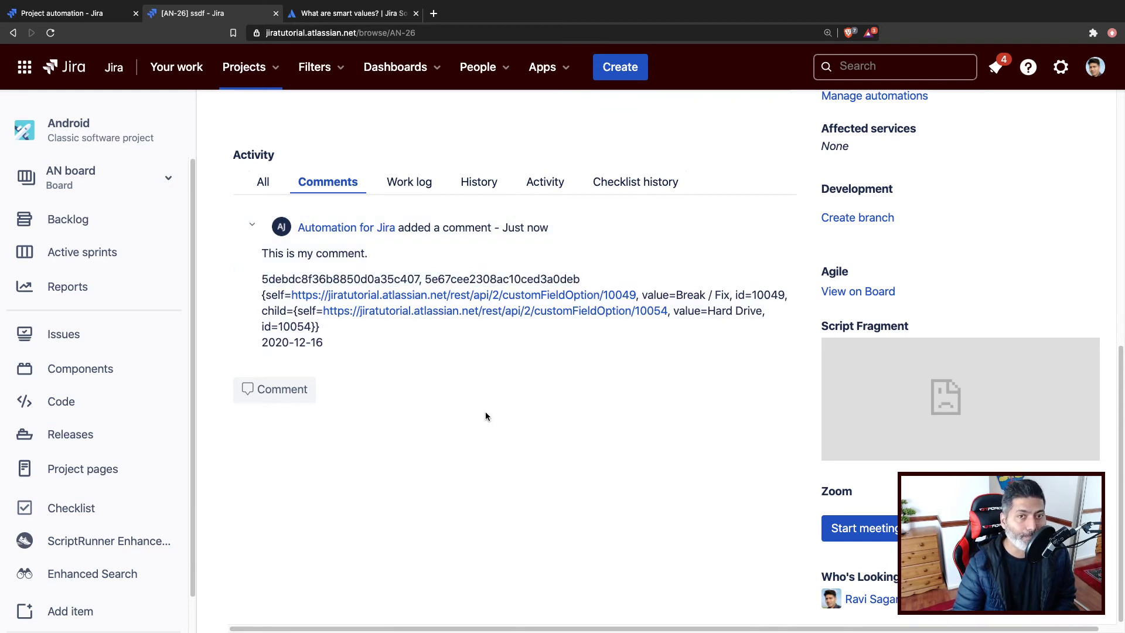
pyautogui.tripleClick(298, 342)
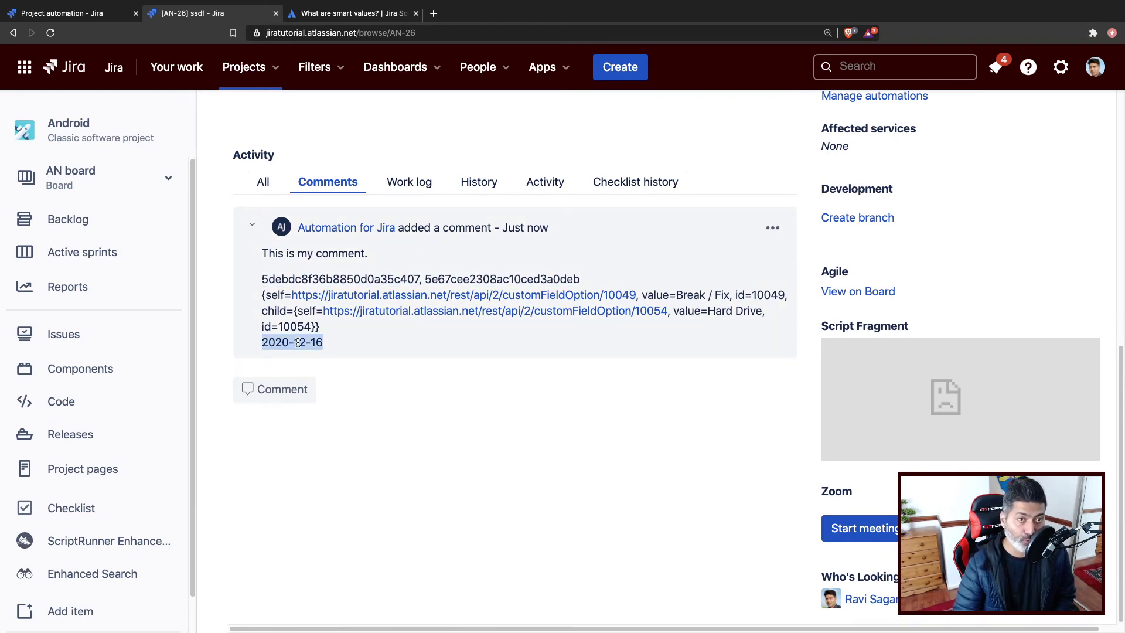
pyautogui.moveTo(325, 330); pyautogui.dragTo(270, 299)
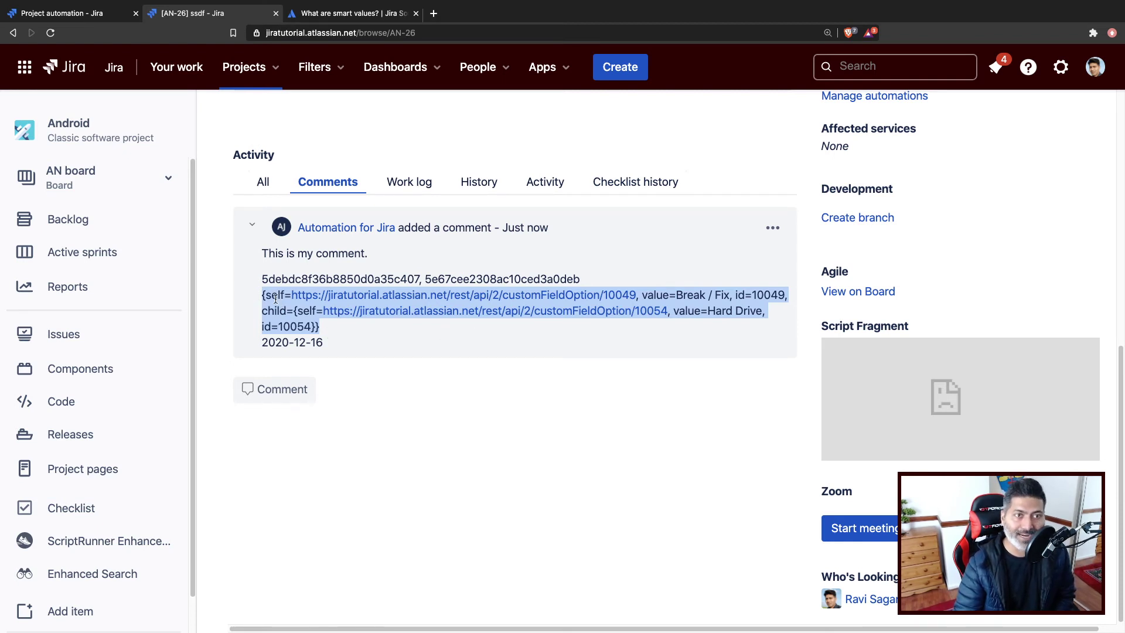
# Extend the second smart value in the rule's comment action to {{issue.Operational categorization.value}}, checking it against the comment on AN-26.
pyautogui.hotkey('ctrl', 'shift', 'Tab')
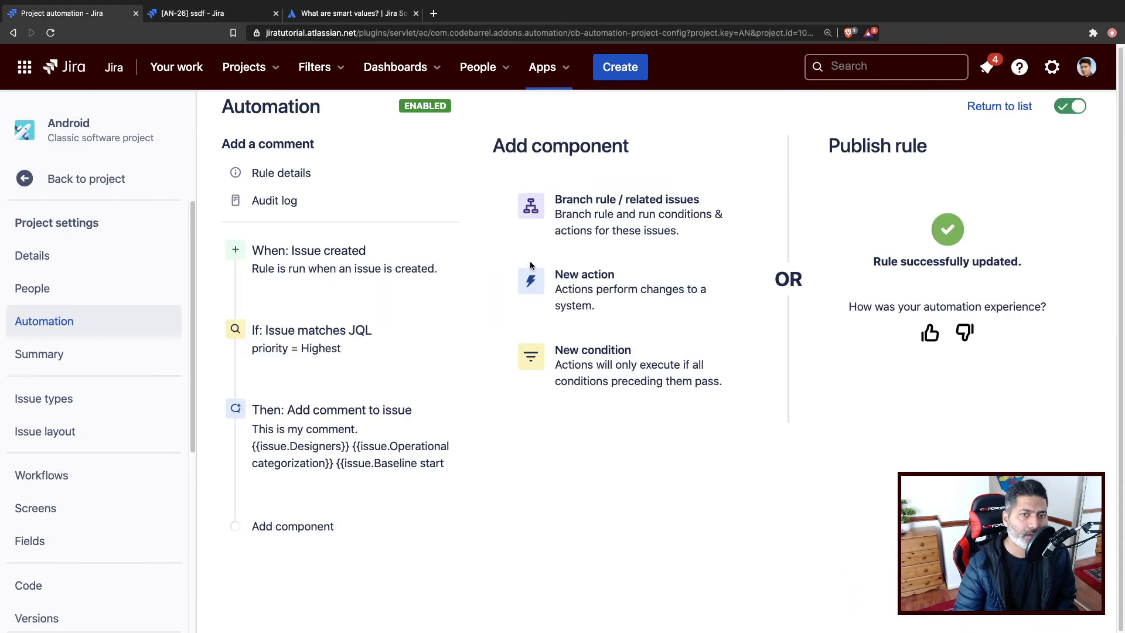
pyautogui.click(325, 457)
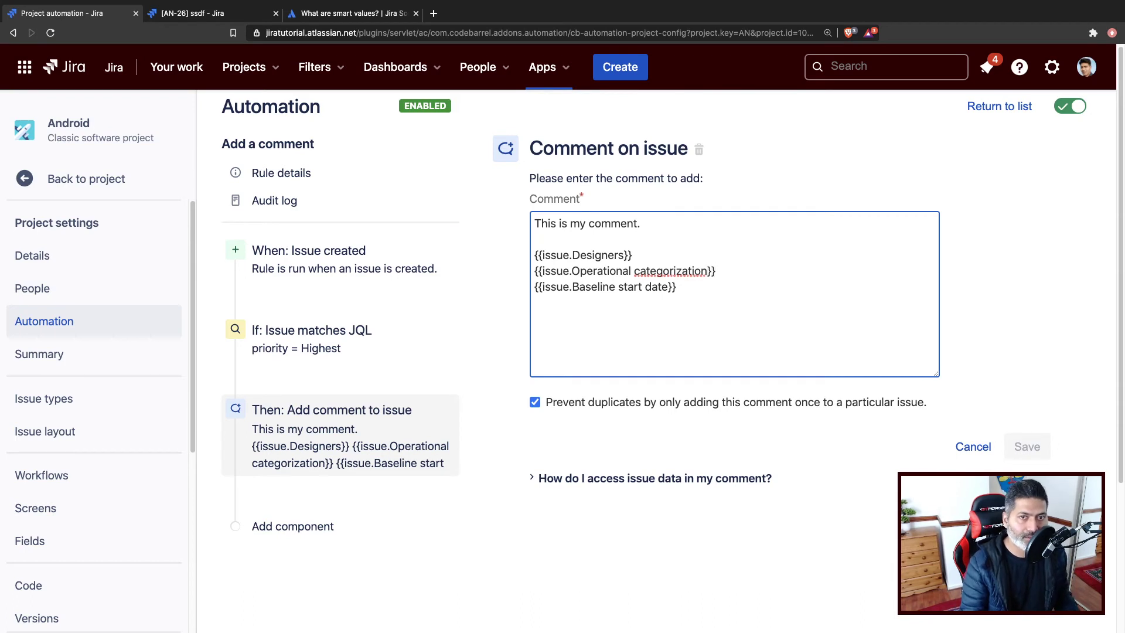
pyautogui.write('.value')
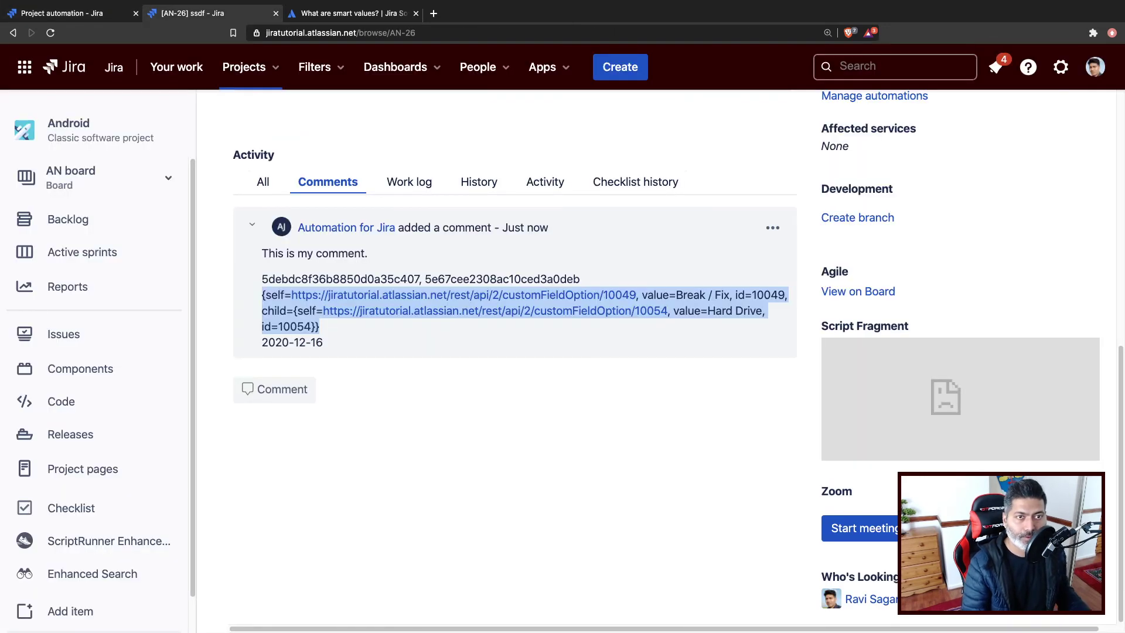
pyautogui.hotkey('ctrl', 'shift', 'Tab')
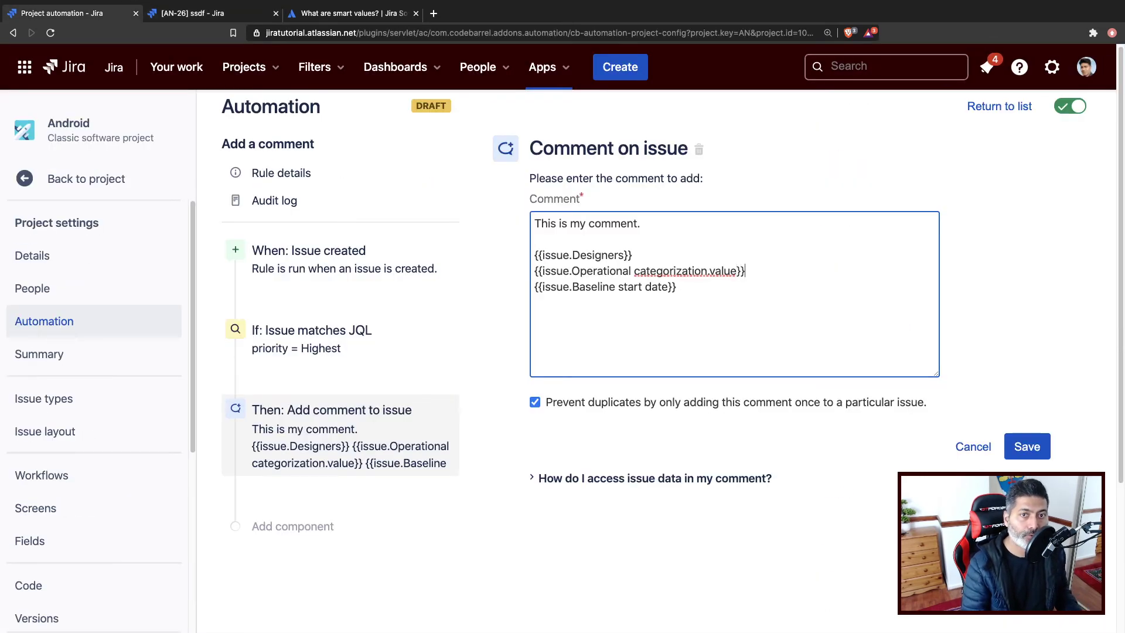
# Add {{issue.Operational categorization.child.value}} on a new line below the categorization value in the rule's comment, then save and publish the rule.
pyautogui.press('Home')
pyautogui.hotkey('shift', 'End')
pyautogui.hotkey('ctrl', 'c')
pyautogui.press('End')
pyautogui.press('Return')
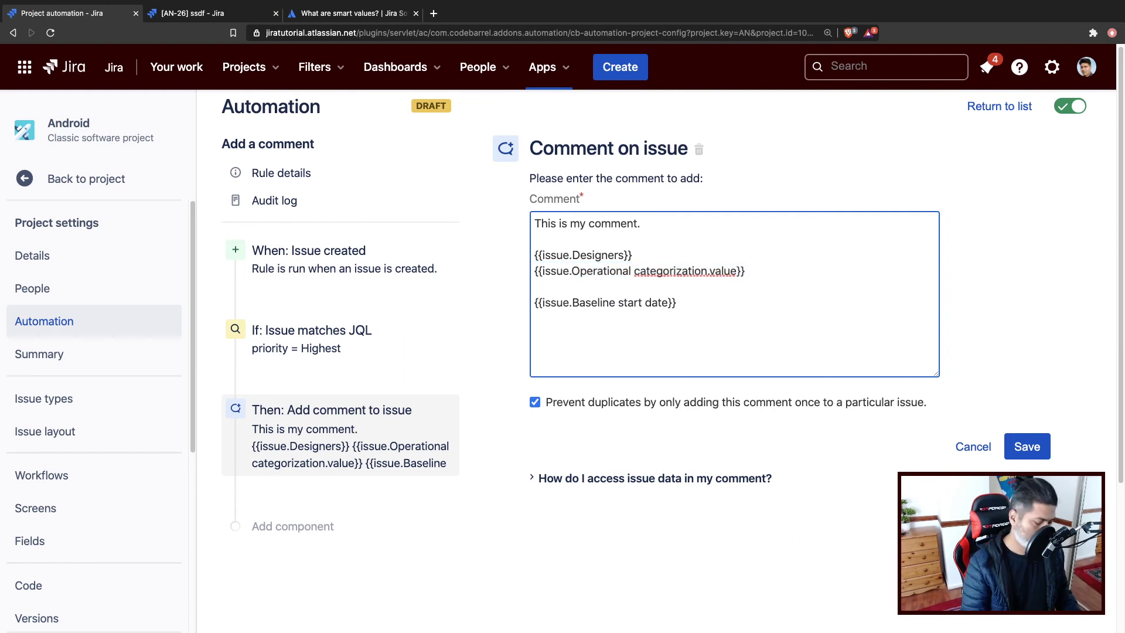
pyautogui.hotkey('ctrl', 'v')
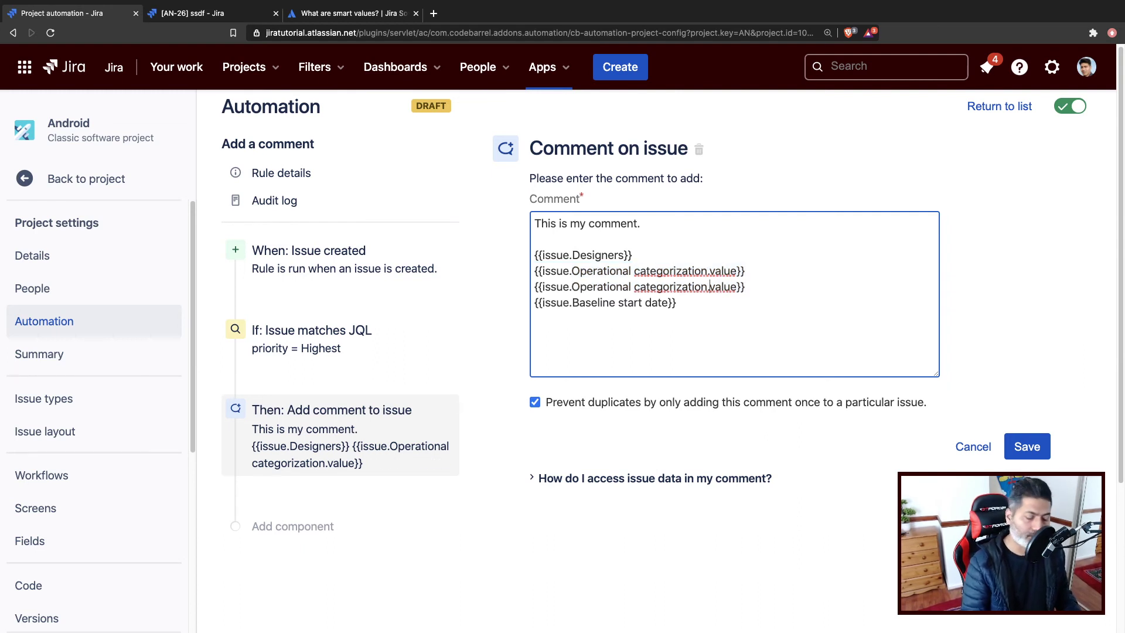
pyautogui.click(710, 287)
pyautogui.write('child')
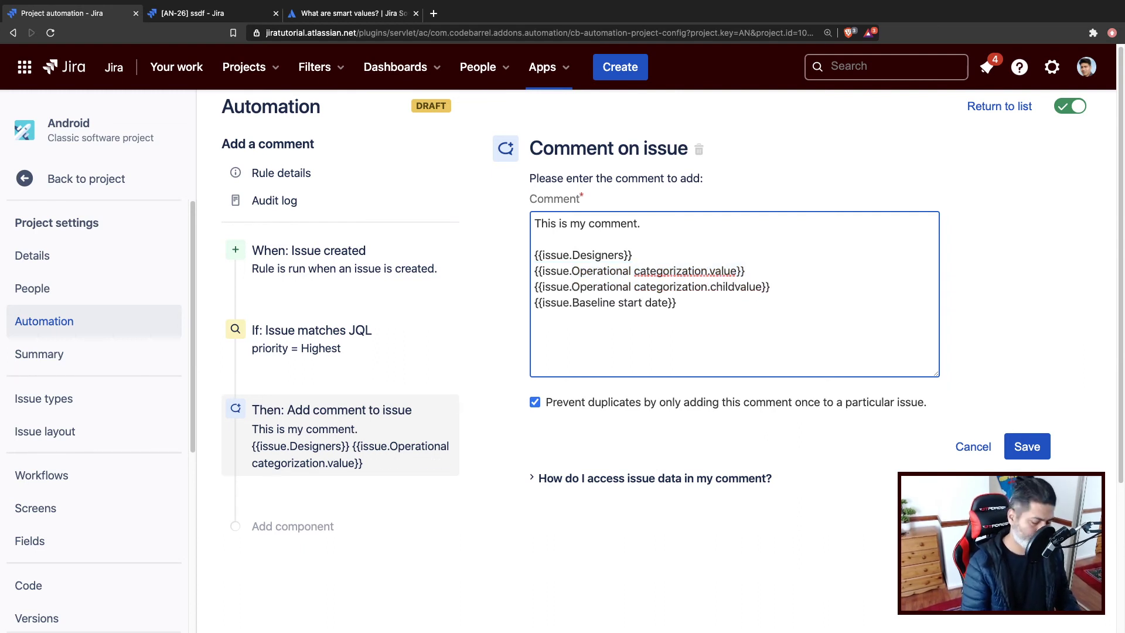
pyautogui.write('.')
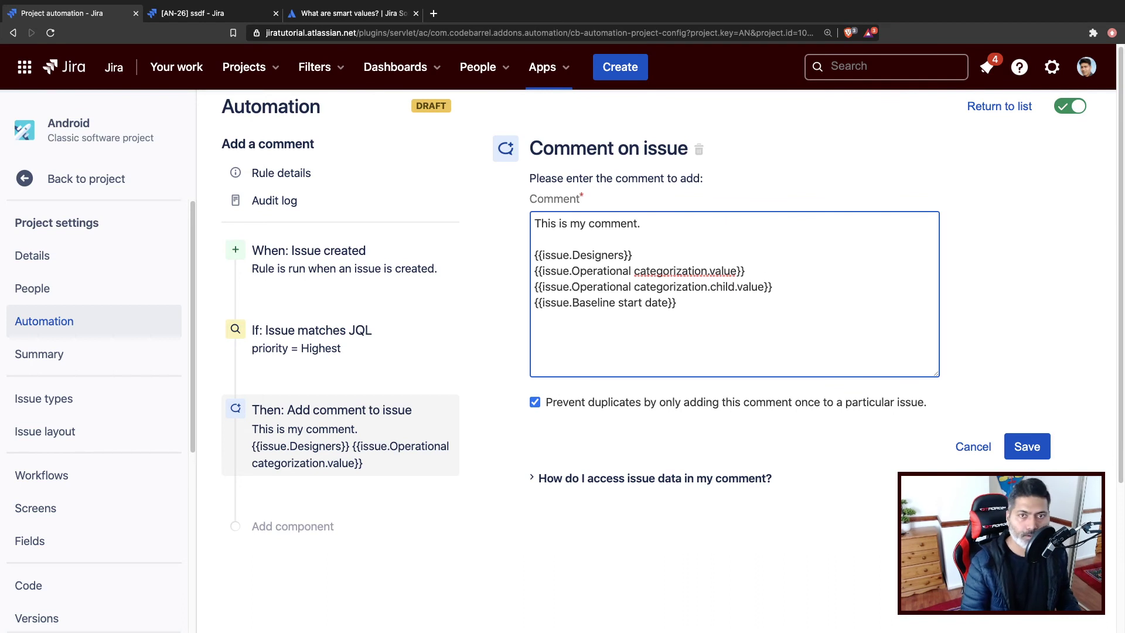
pyautogui.click(1026, 452)
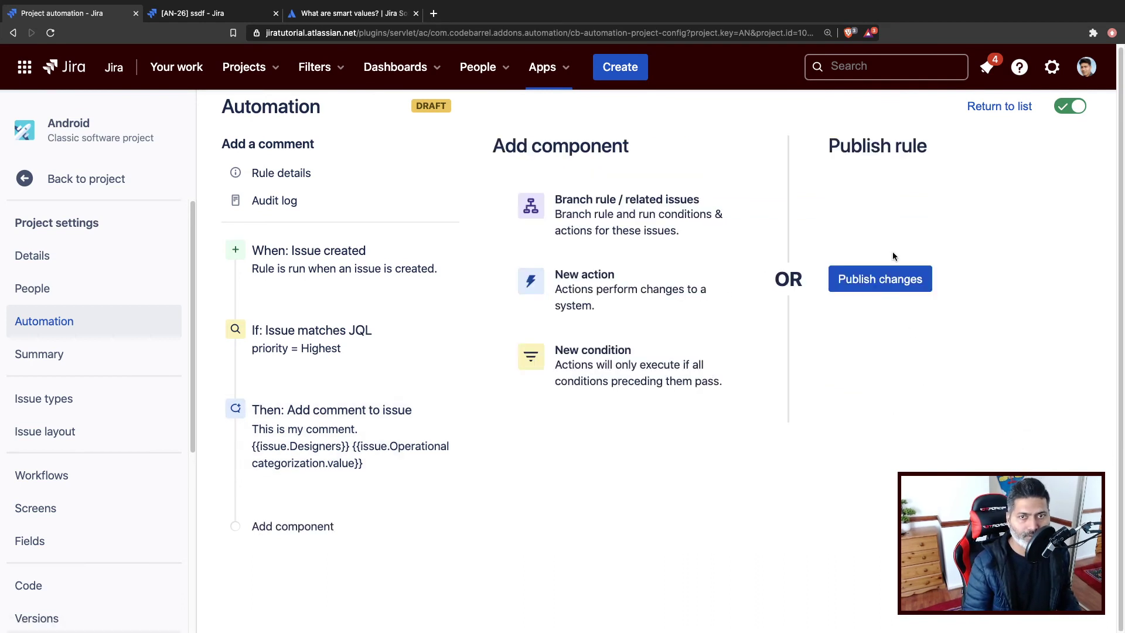
pyautogui.click(893, 277)
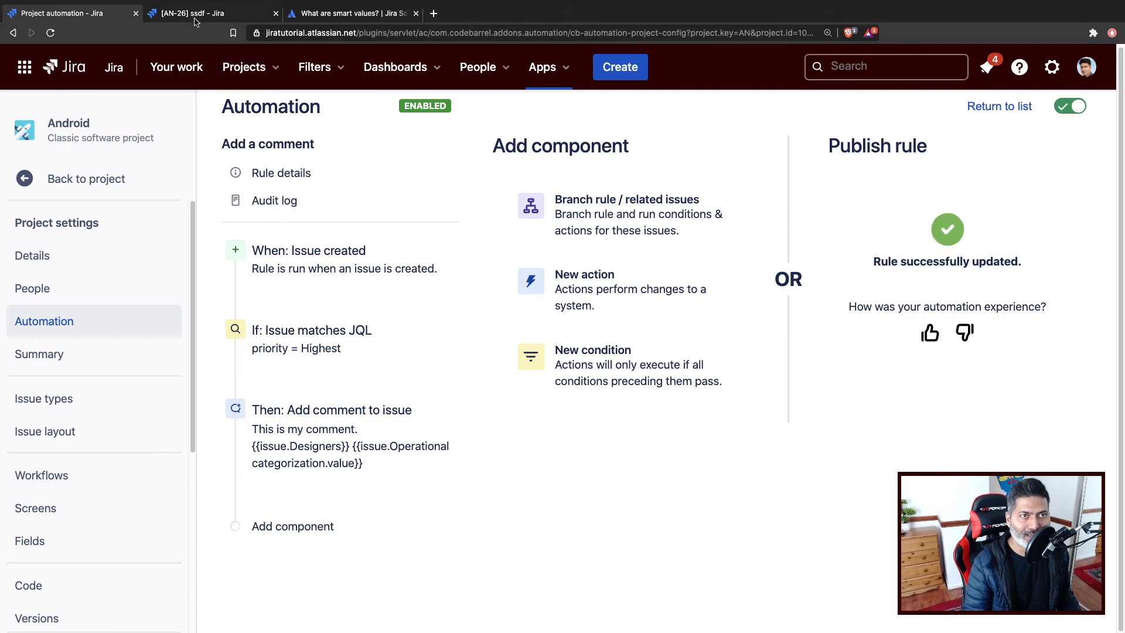
# Examine the value and child keys of the operational categorization output in the automation comment on AN-26.
pyautogui.click(328, 13)
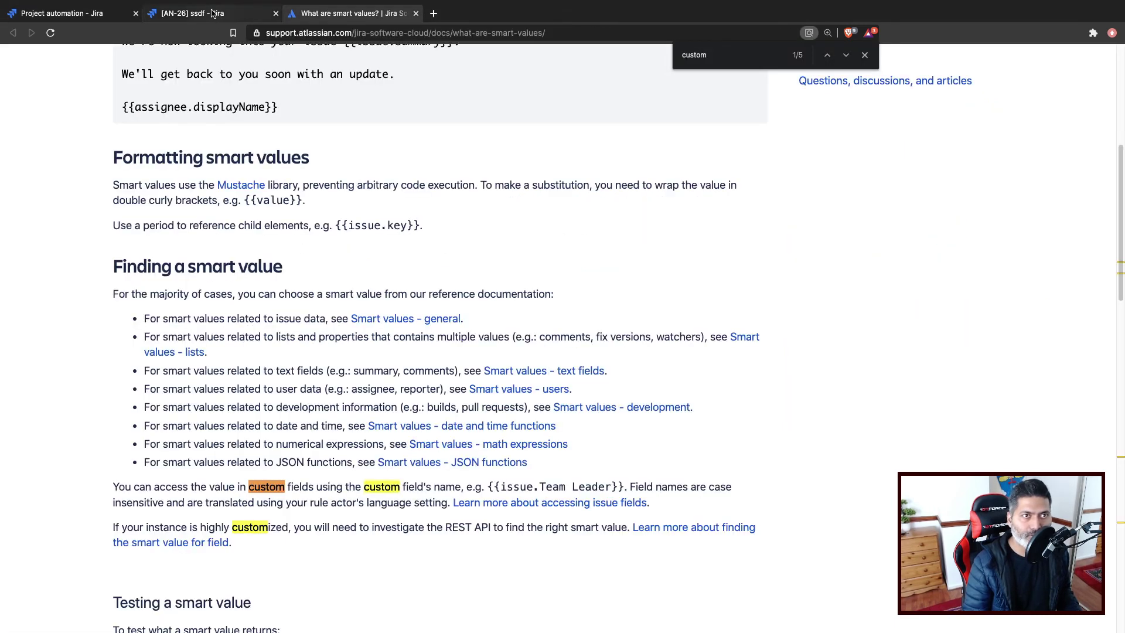
pyautogui.hotkey('ctrl', 'shift', 'Tab')
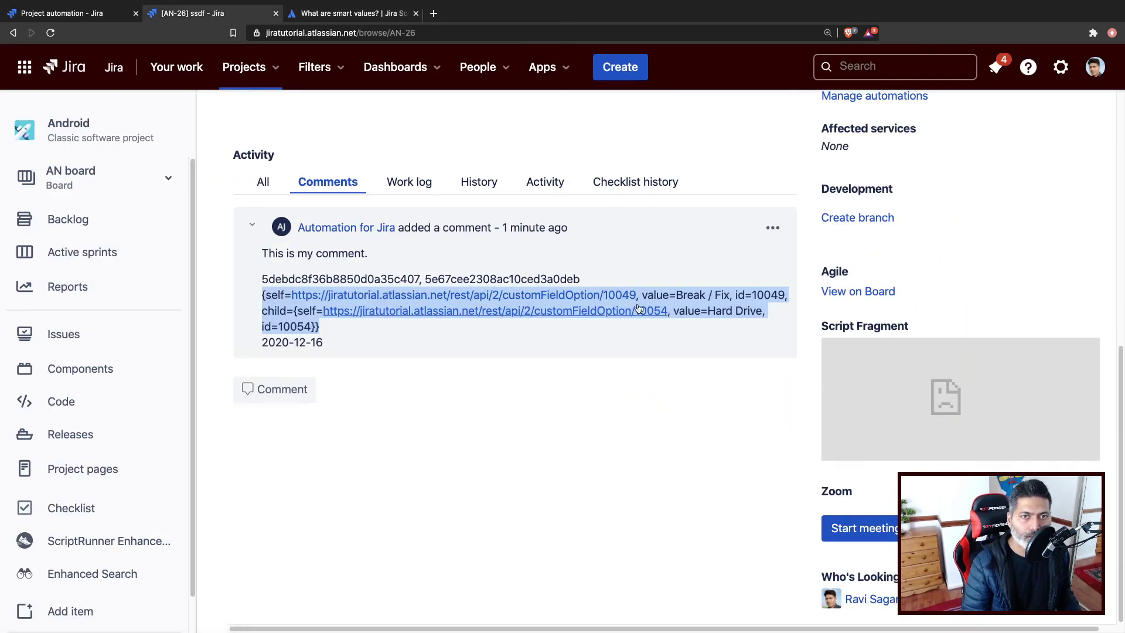
pyautogui.doubleClick(652, 294)
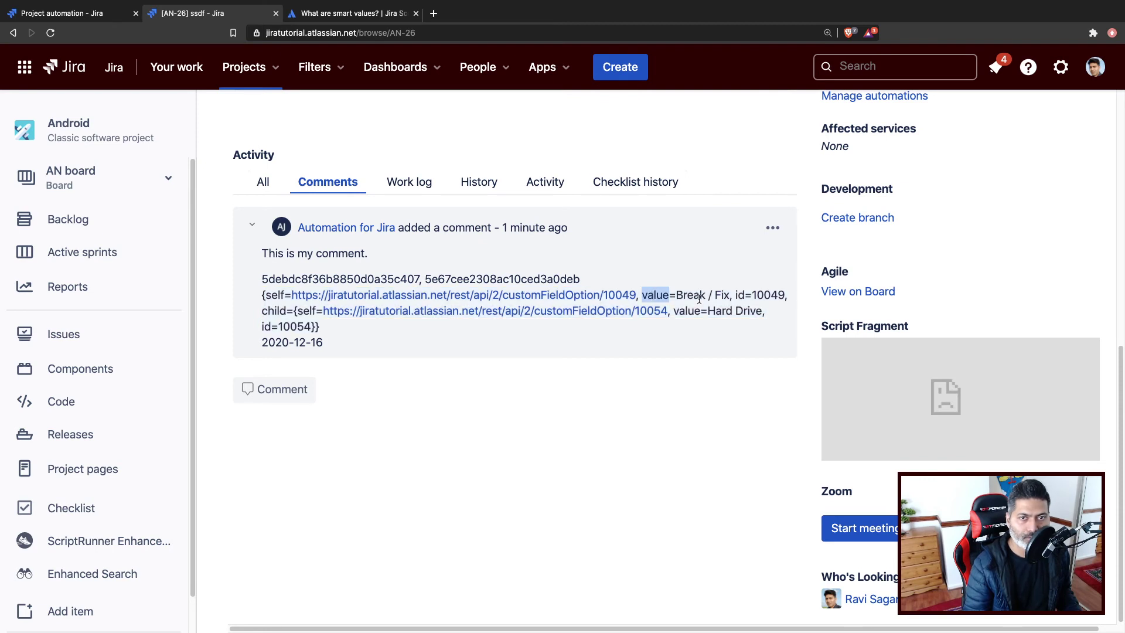
pyautogui.moveTo(730, 295); pyautogui.dragTo(676, 295)
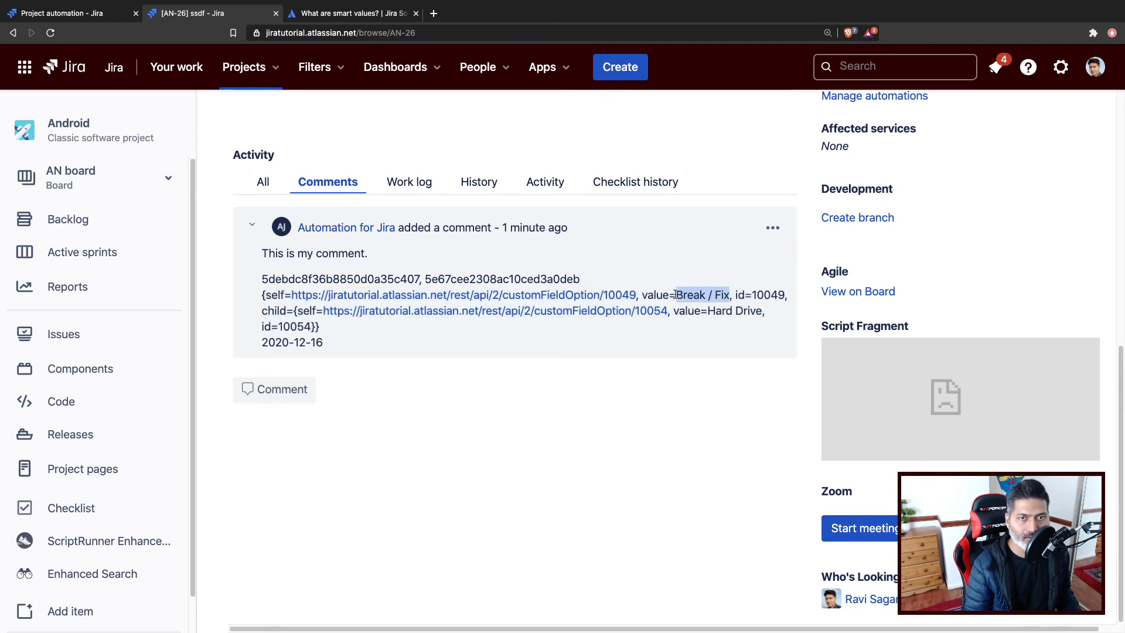
pyautogui.doubleClick(264, 312)
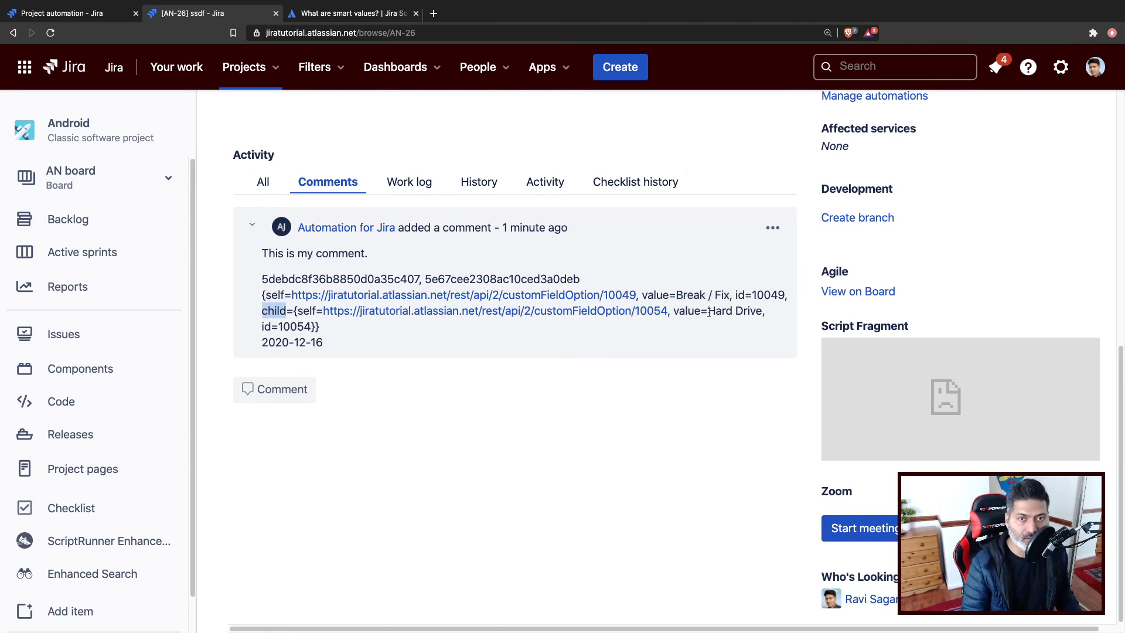
pyautogui.moveTo(708, 310); pyautogui.dragTo(764, 310)
pyautogui.click(705, 356)
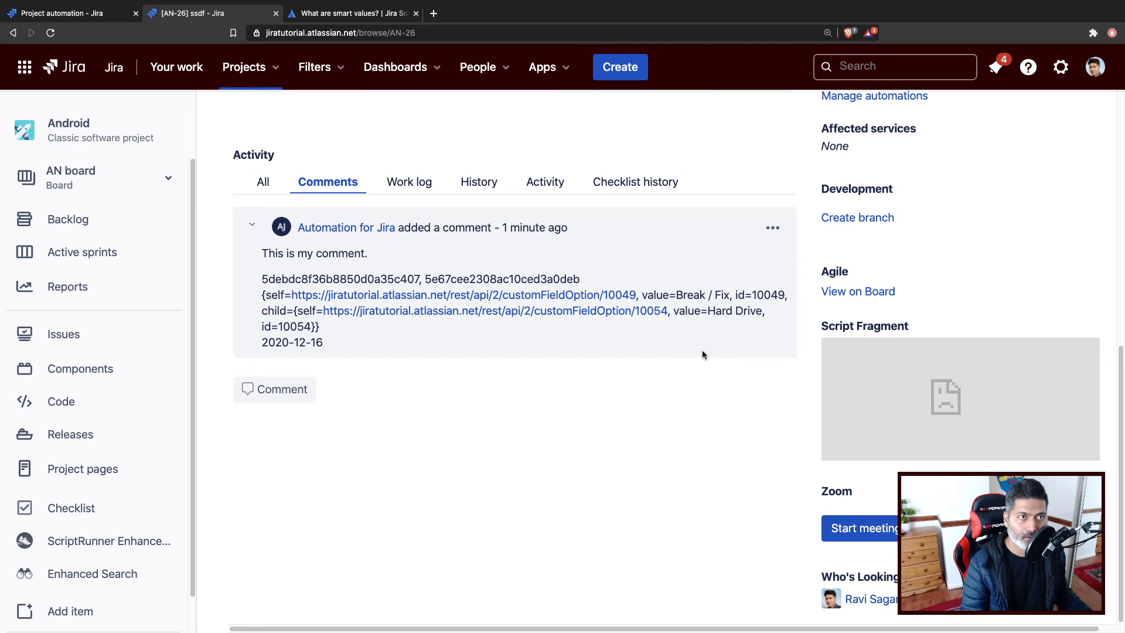
pyautogui.hotkey('ctrl', 'shift', 'Tab')
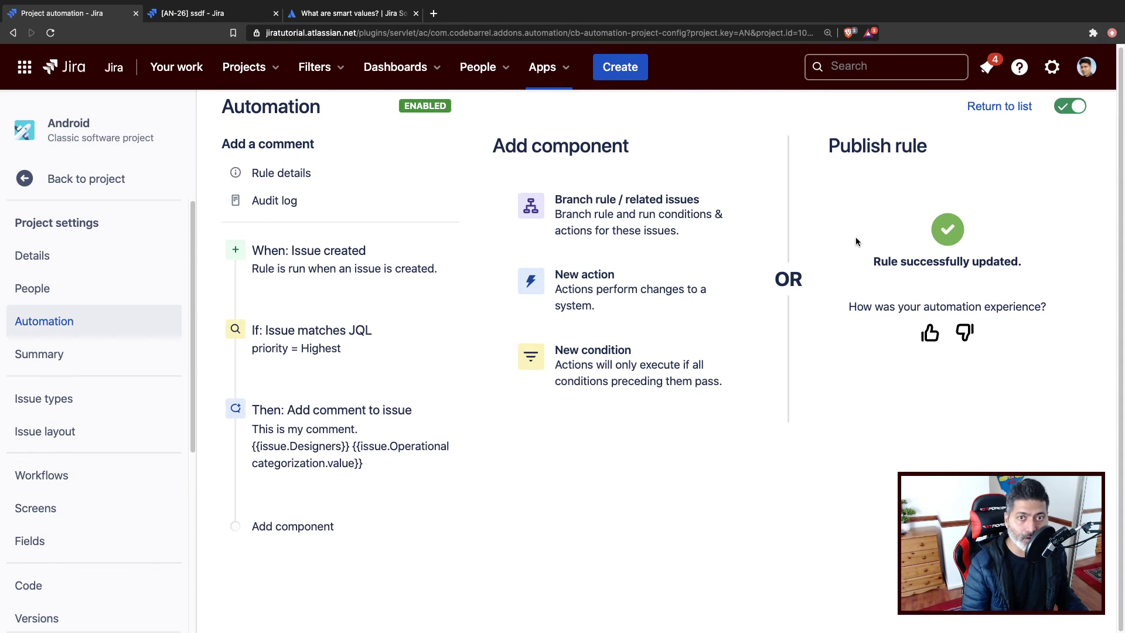
# Start a new bug in the Android project with the summary sdfsdfsd and the priority Highest.
pyautogui.hotkey('ctrl', 'Tab')
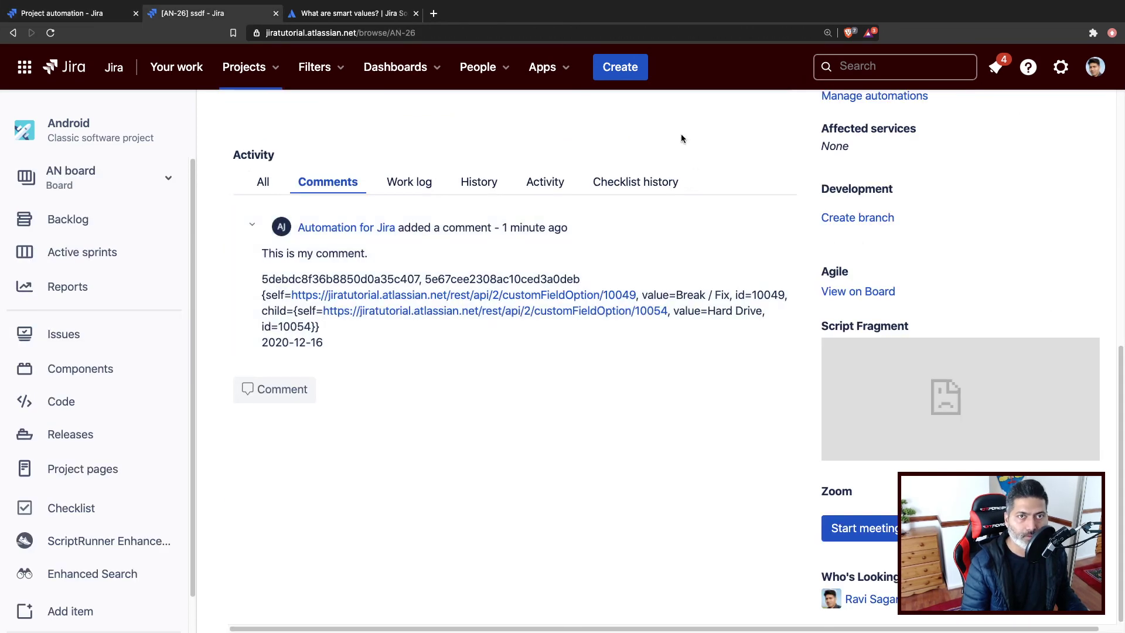
pyautogui.click(606, 70)
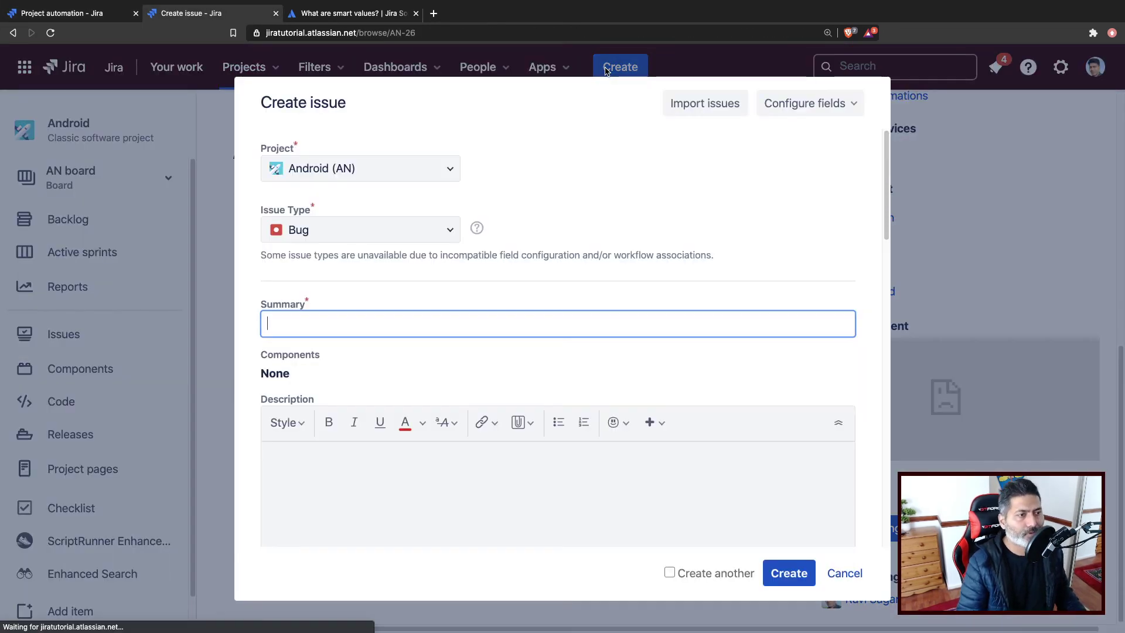
pyautogui.write('sdfsdfsd')
pyautogui.scroll(-5, 513, 280)
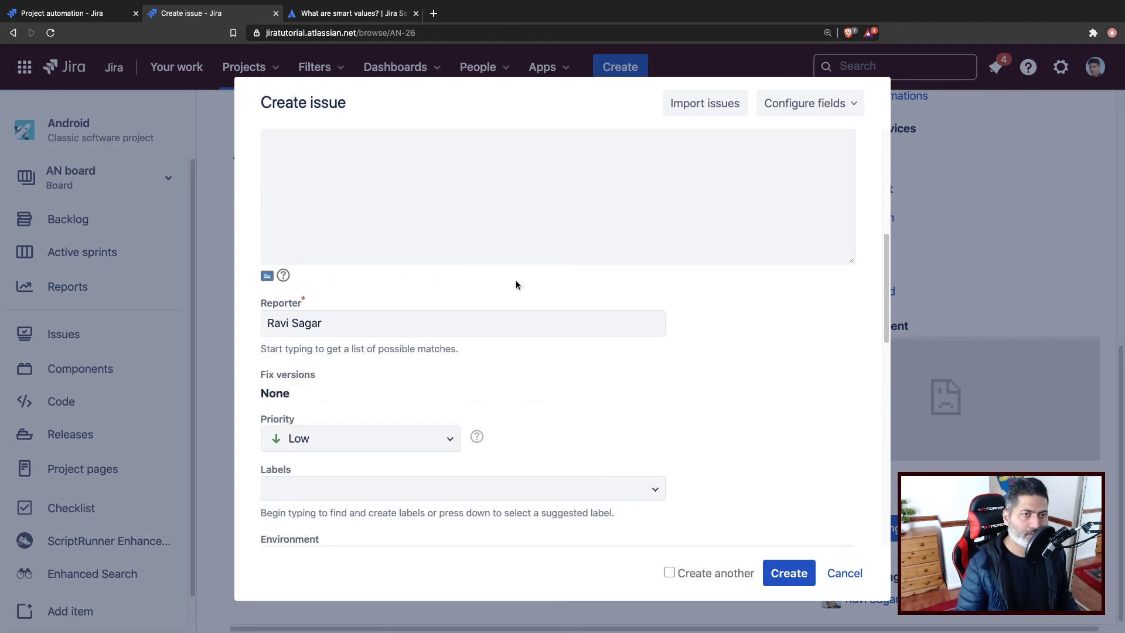
pyautogui.scroll(-1, 342, 439)
pyautogui.scroll(-1, 342, 439)
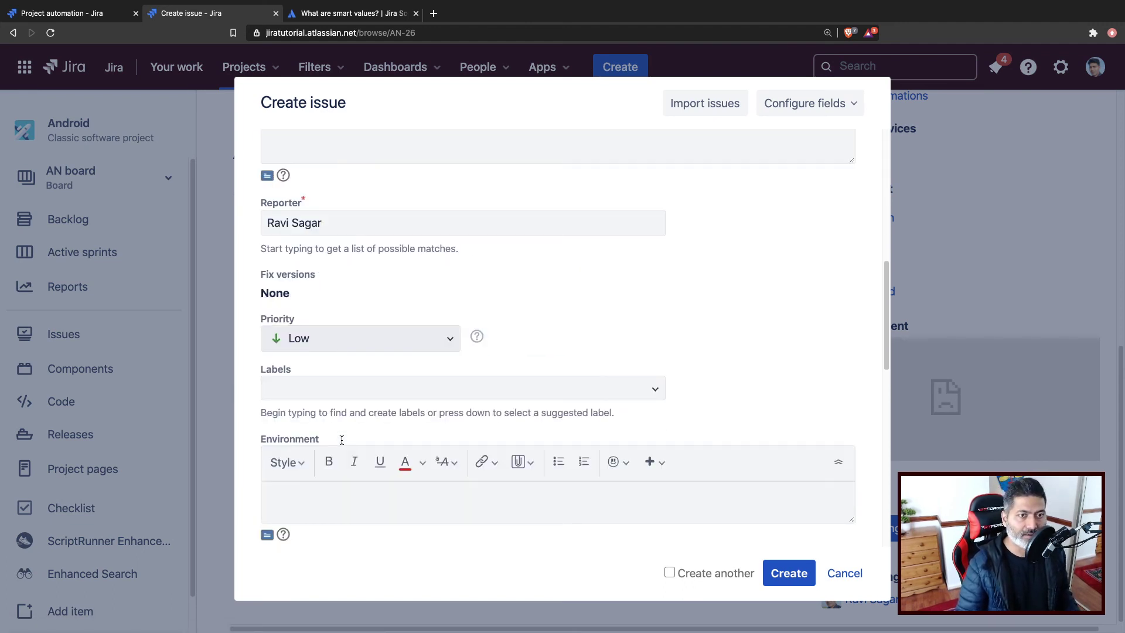
pyautogui.scroll(10, 341, 440)
pyautogui.scroll(-4, 321, 392)
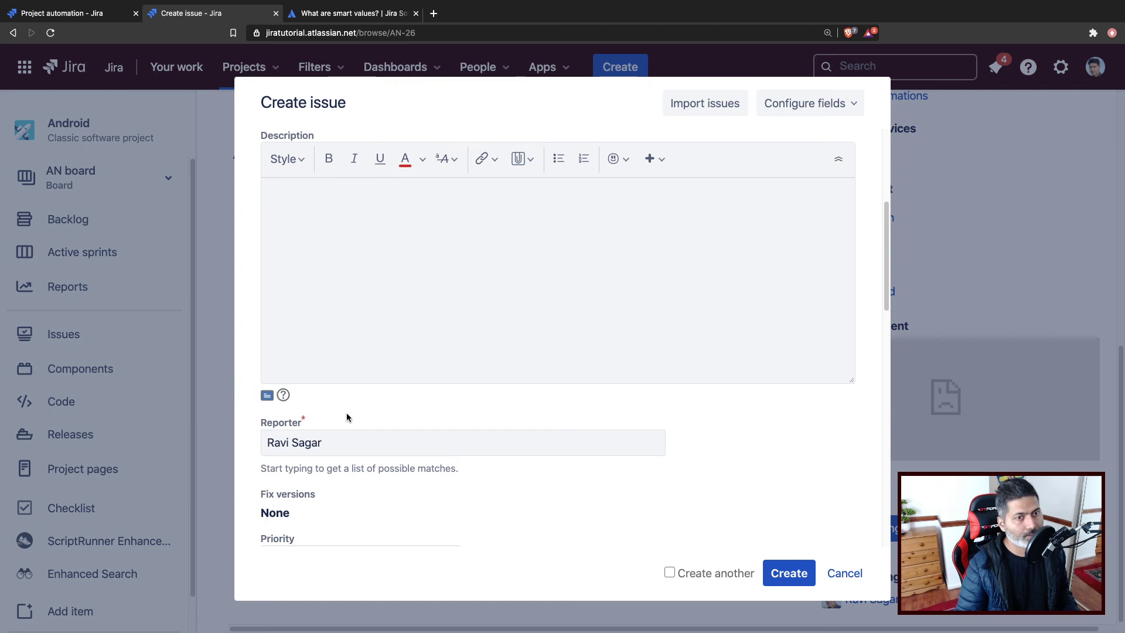
pyautogui.scroll(-4, 346, 413)
pyautogui.click(390, 348)
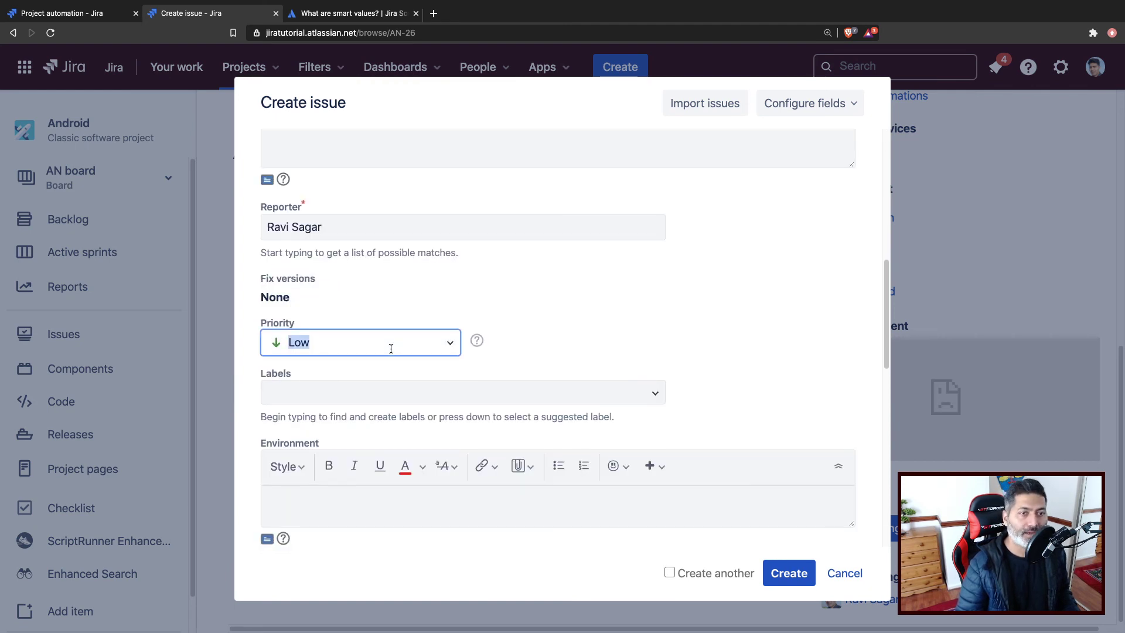
pyautogui.click(451, 346)
pyautogui.click(340, 375)
# Add admin and a second user marked API as the new bug's designers.
pyautogui.scroll(-8, 619, 431)
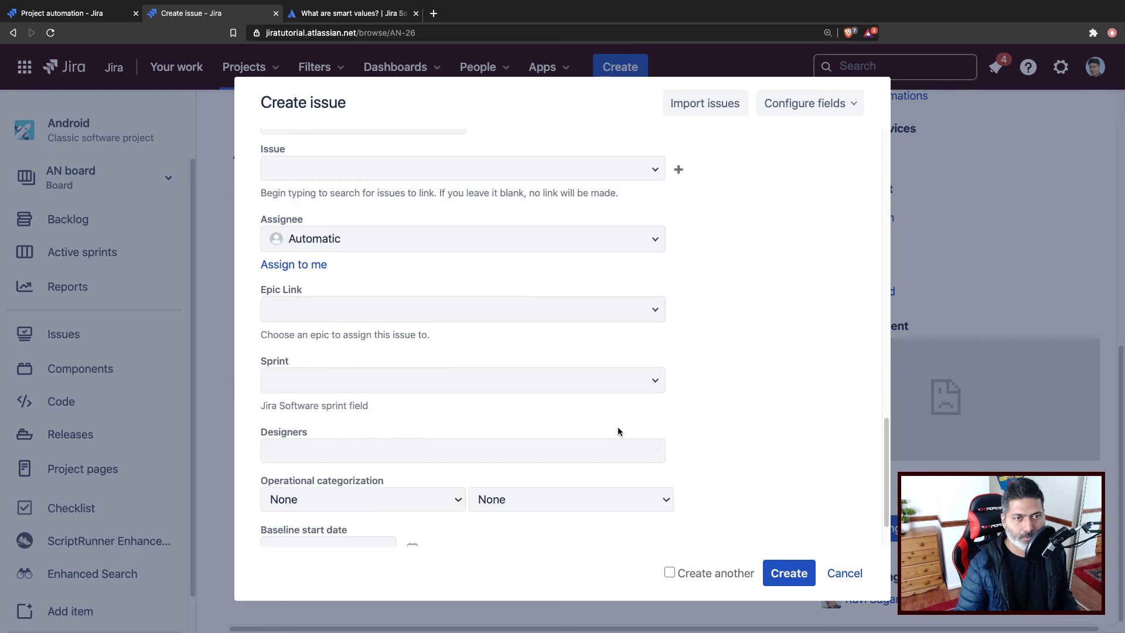
pyautogui.click(305, 461)
pyautogui.write('as')
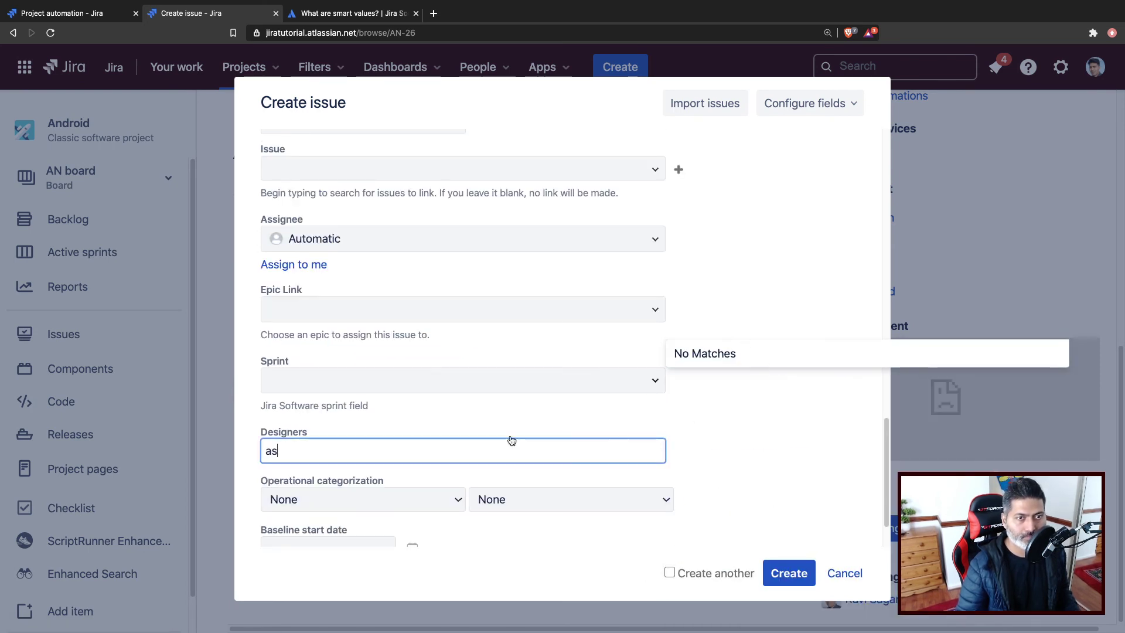
pyautogui.press('BackSpace')
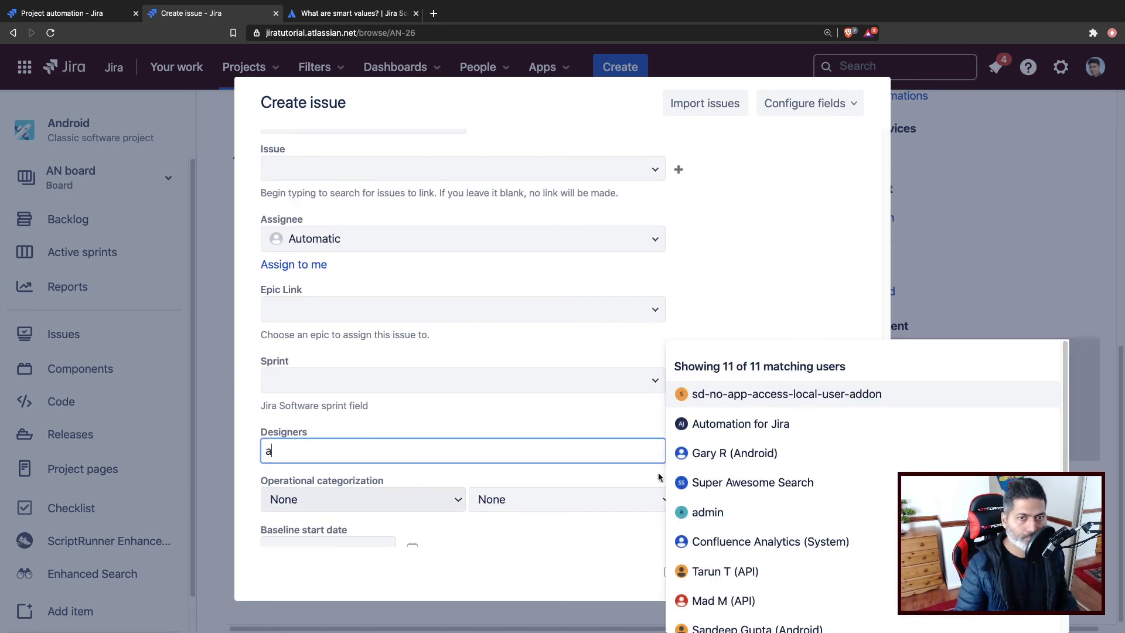
pyautogui.click(699, 514)
pyautogui.write('a')
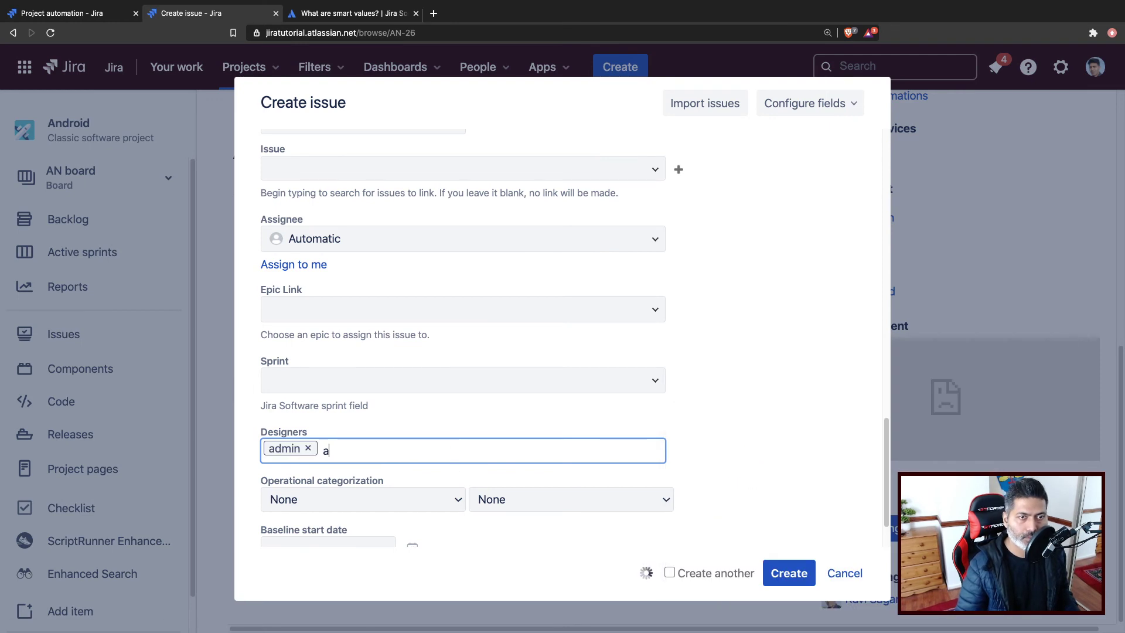
pyautogui.click(728, 573)
# Set the new bug's Operational categorization to Network Request with the sub-option Terminate.
pyautogui.scroll(-2, 475, 516)
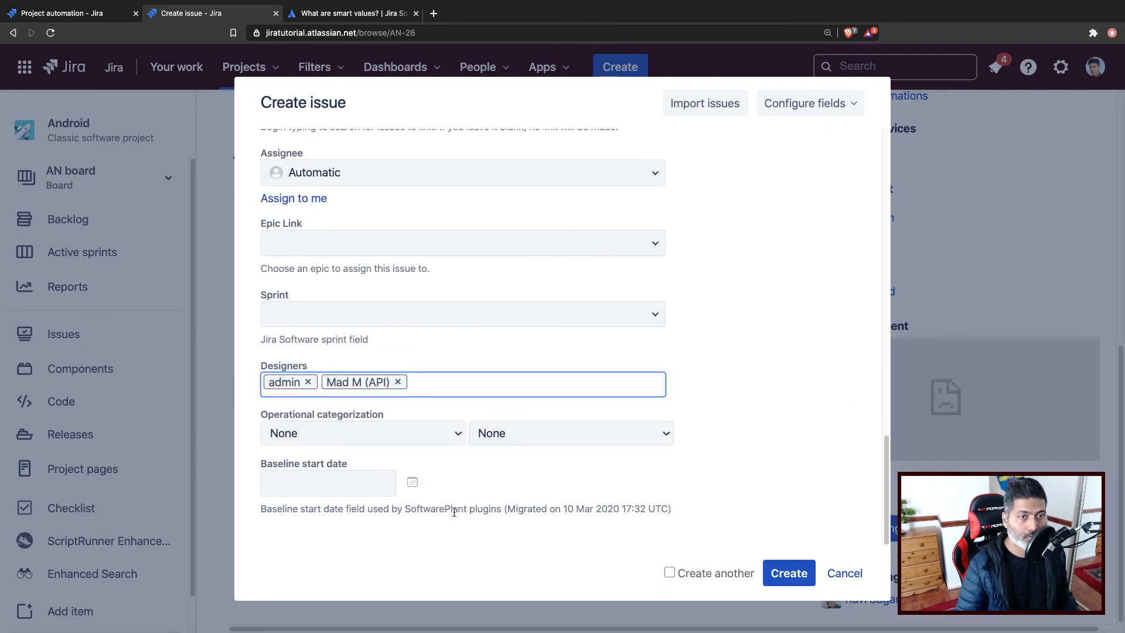
pyautogui.click(420, 433)
pyautogui.click(352, 511)
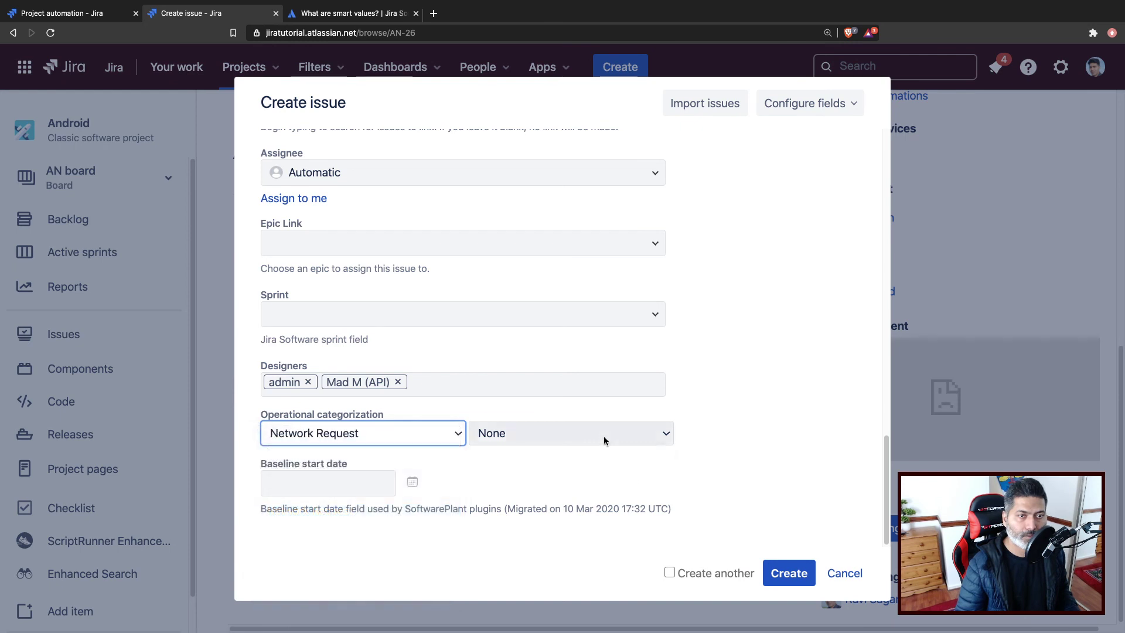
pyautogui.click(570, 433)
pyautogui.click(573, 481)
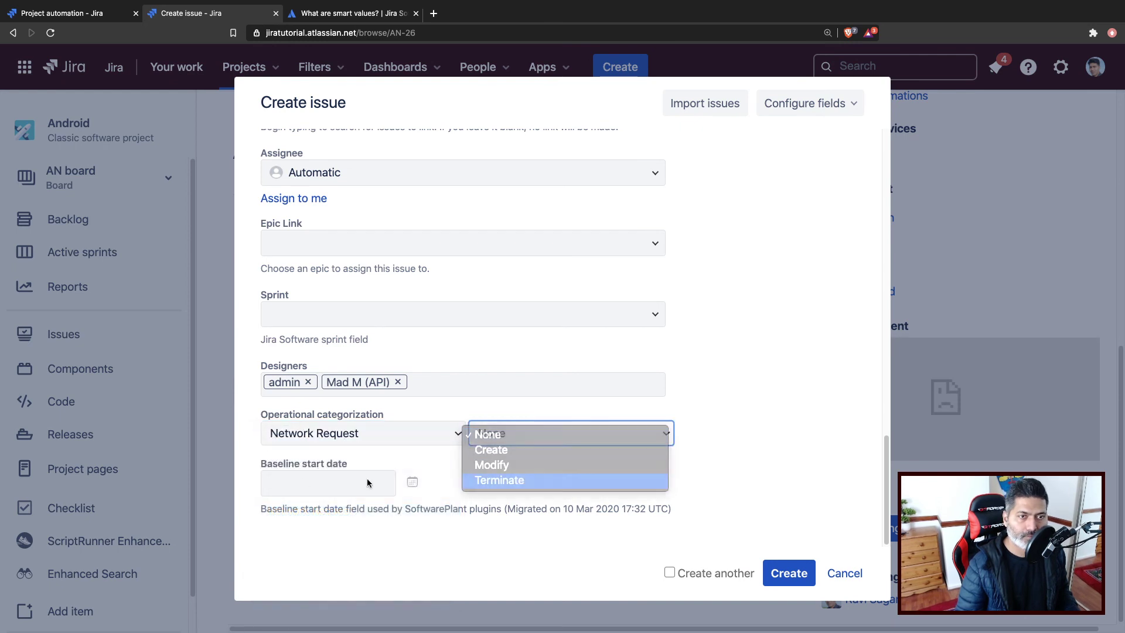
# Set the Baseline start date to 15 December 2020, then create the bug and open it.
pyautogui.click(411, 488)
pyautogui.click(505, 531)
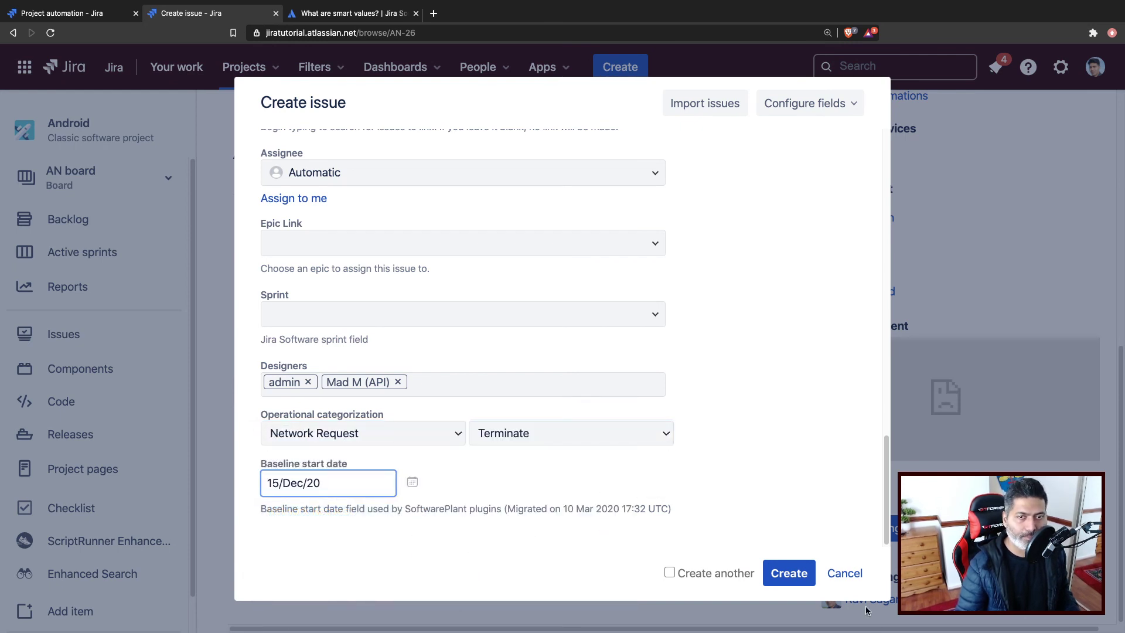
pyautogui.click(798, 575)
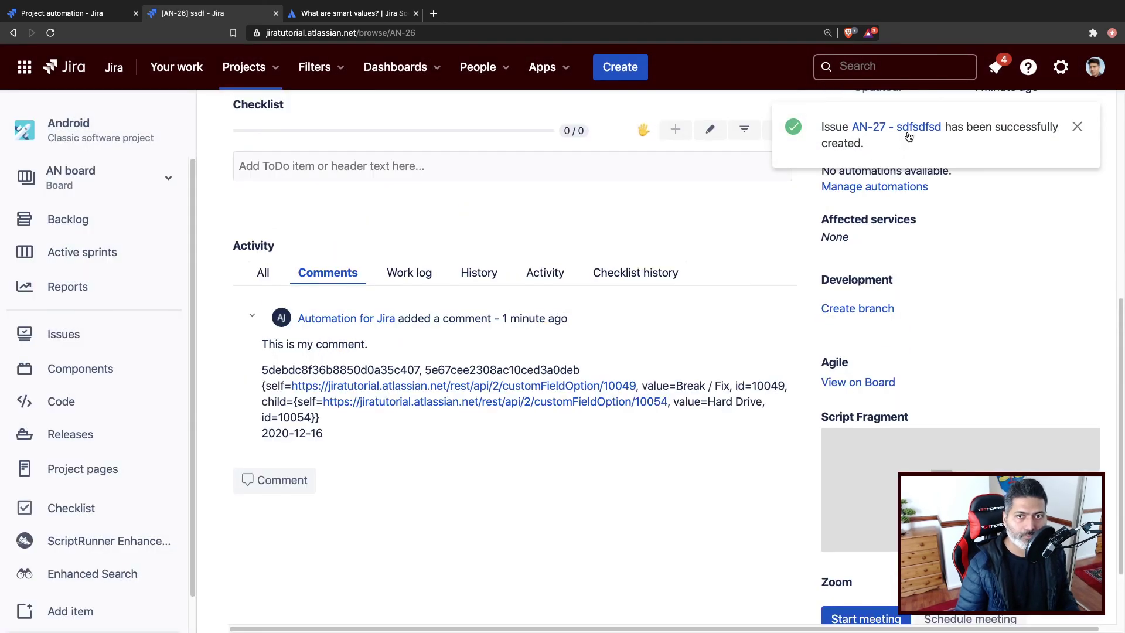
pyautogui.click(909, 137)
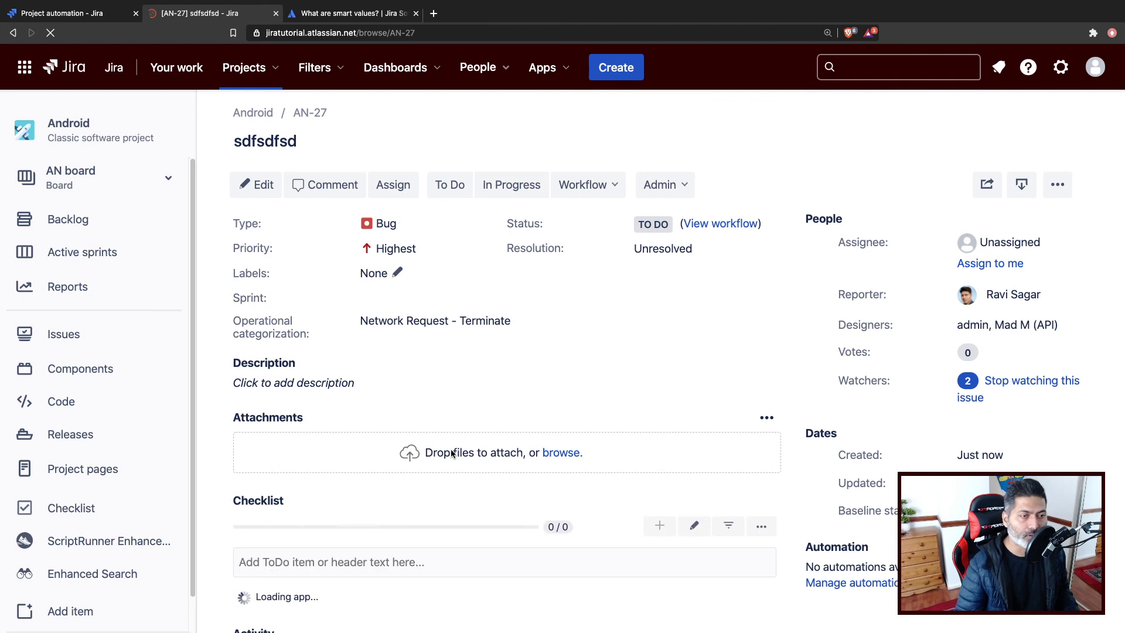
# Examine the designers, categorization, sub-option and date lines in the automation comment on AN-27, then return to the automation rule.
pyautogui.scroll(-2, 452, 453)
pyautogui.scroll(-7, 451, 453)
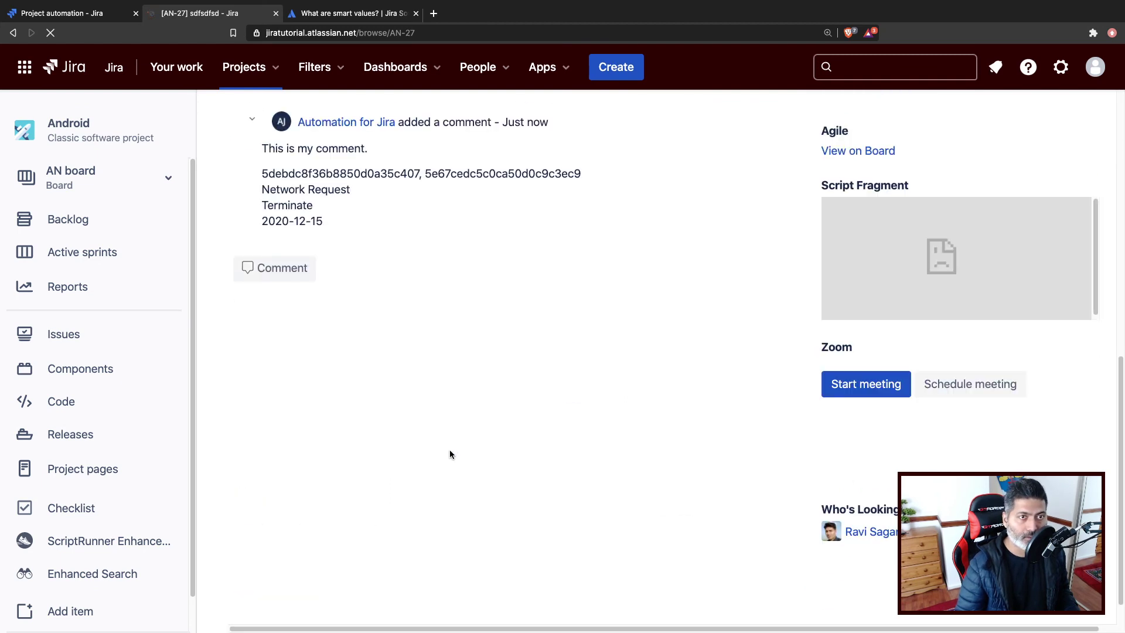
pyautogui.tripleClick(334, 177)
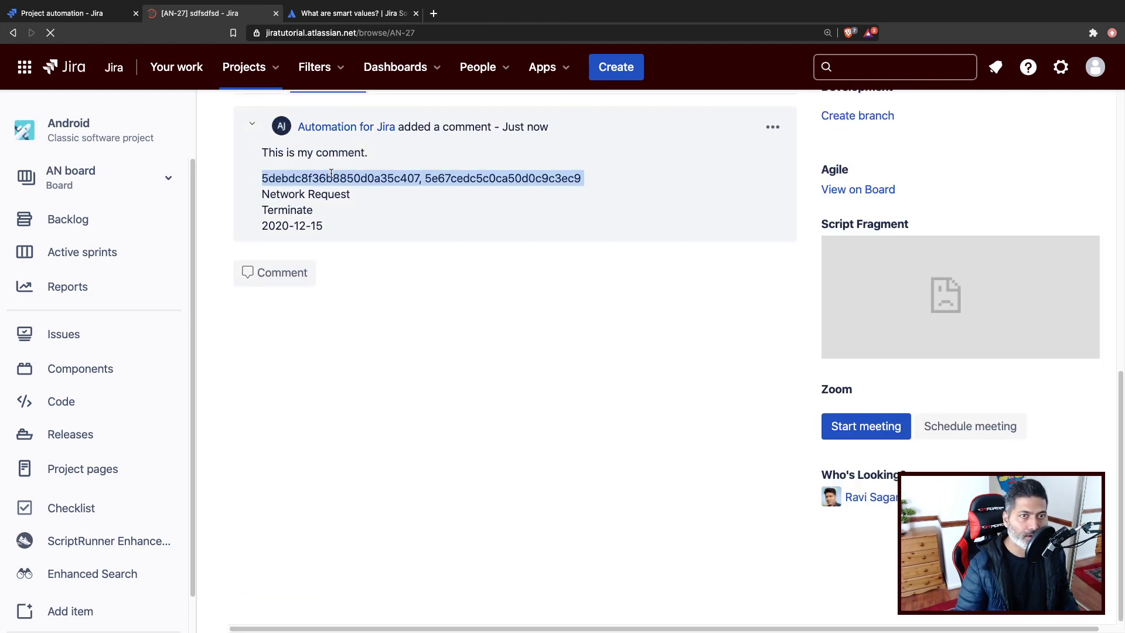
pyautogui.tripleClick(300, 192)
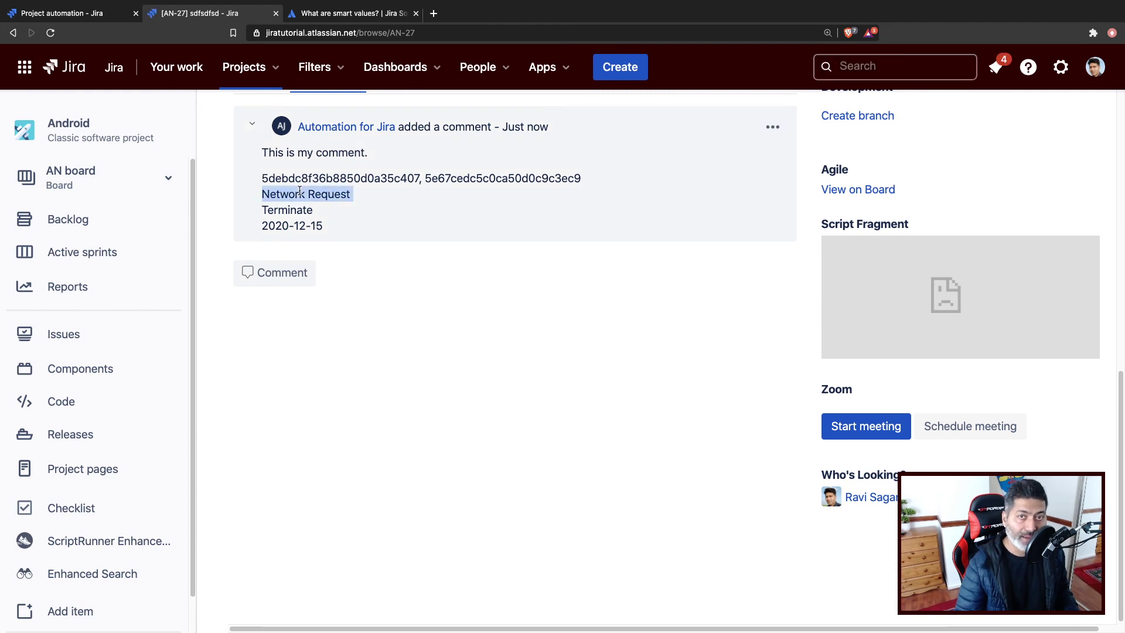
pyautogui.doubleClick(284, 211)
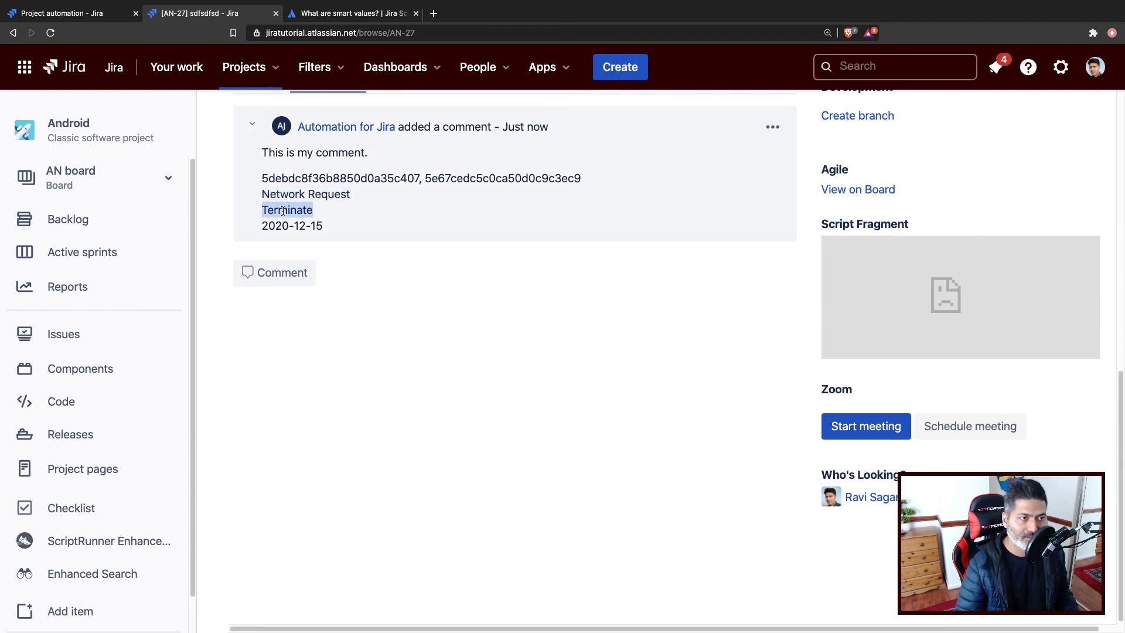
pyautogui.tripleClick(280, 225)
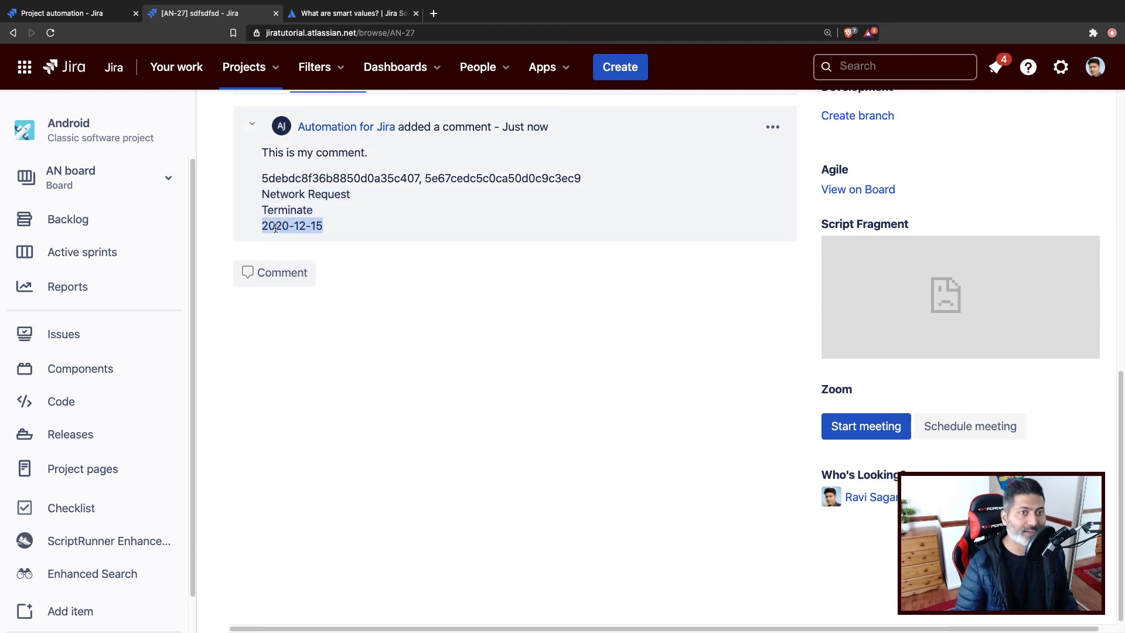
pyautogui.click(467, 283)
pyautogui.scroll(1, 461, 366)
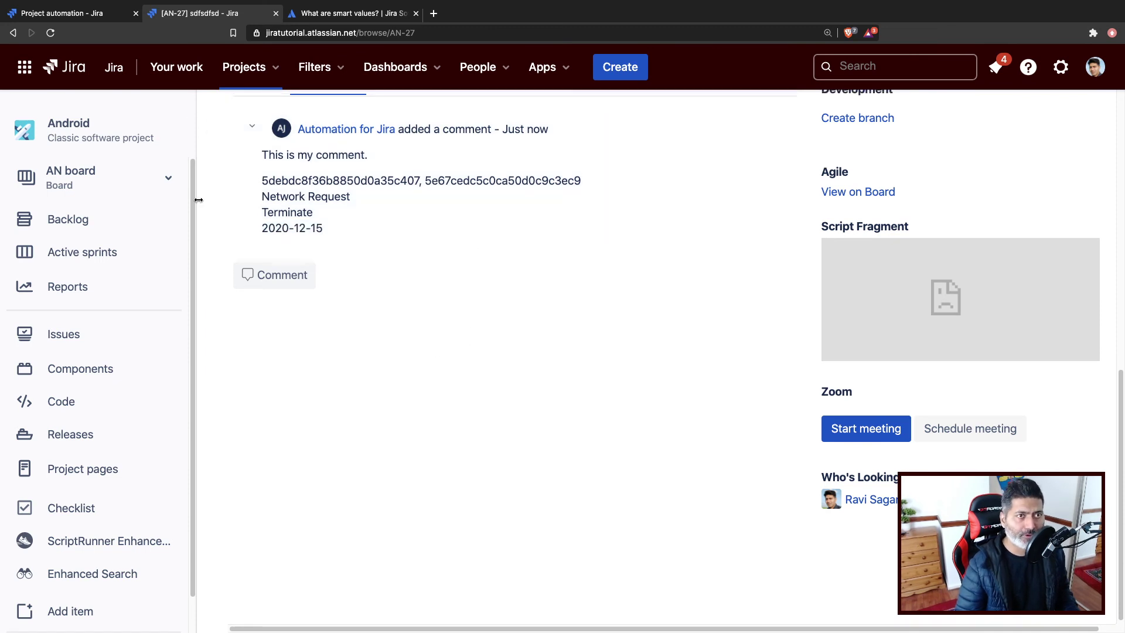
pyautogui.click(69, 17)
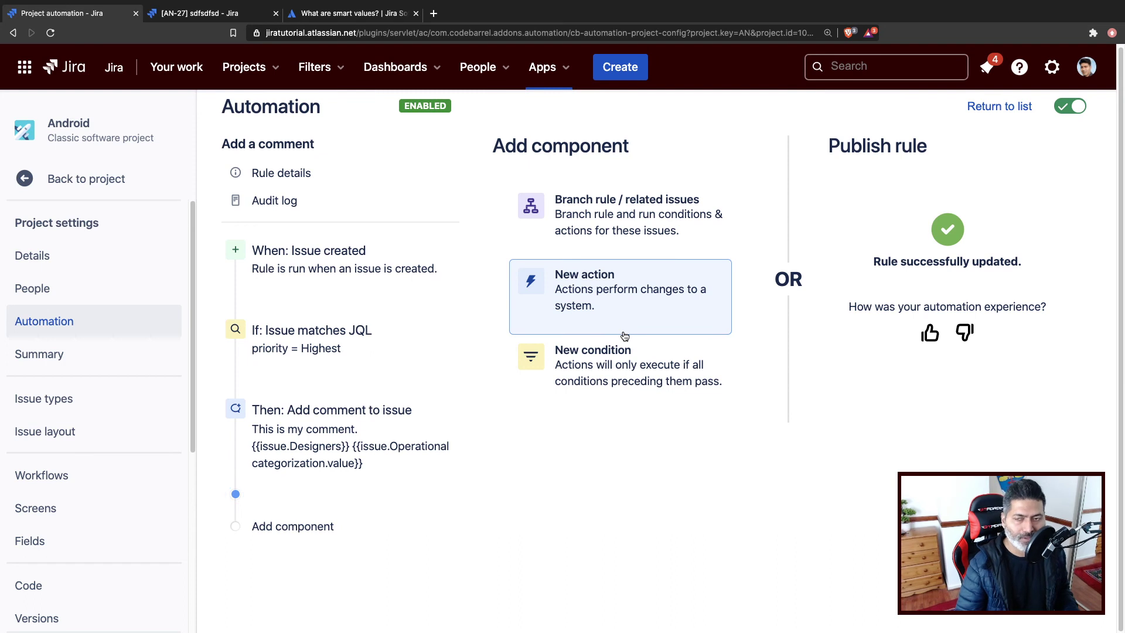